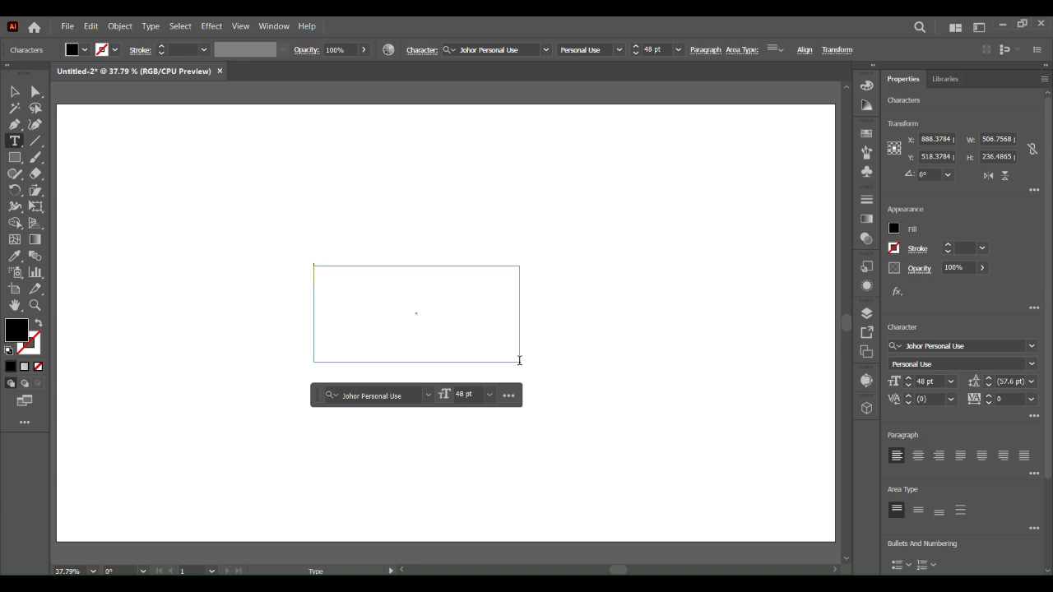
pyautogui.write('N')
pyautogui.click(15, 90)
pyautogui.click(343, 282)
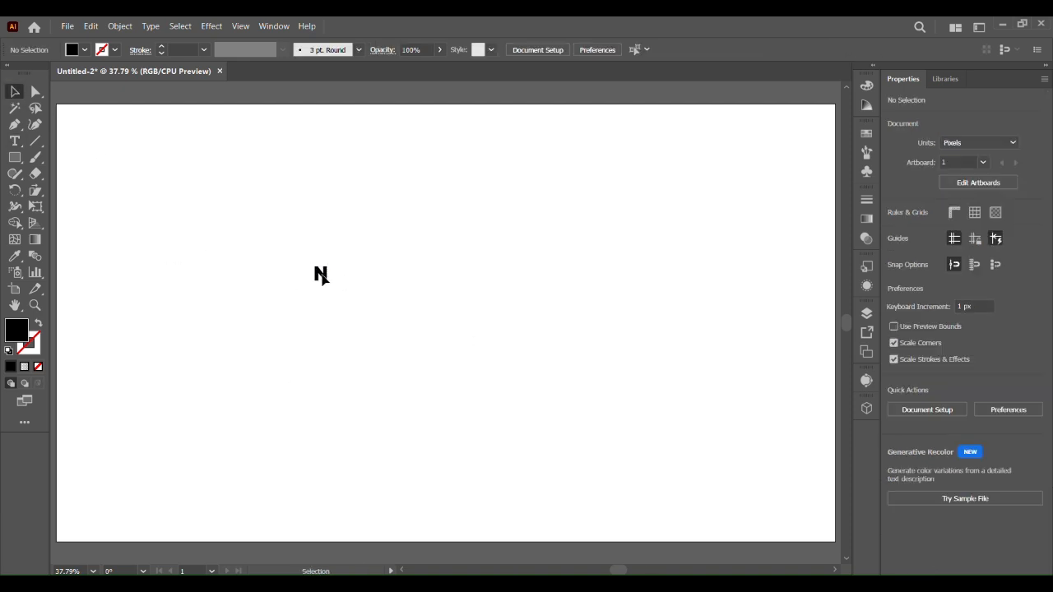
pyautogui.click(325, 280)
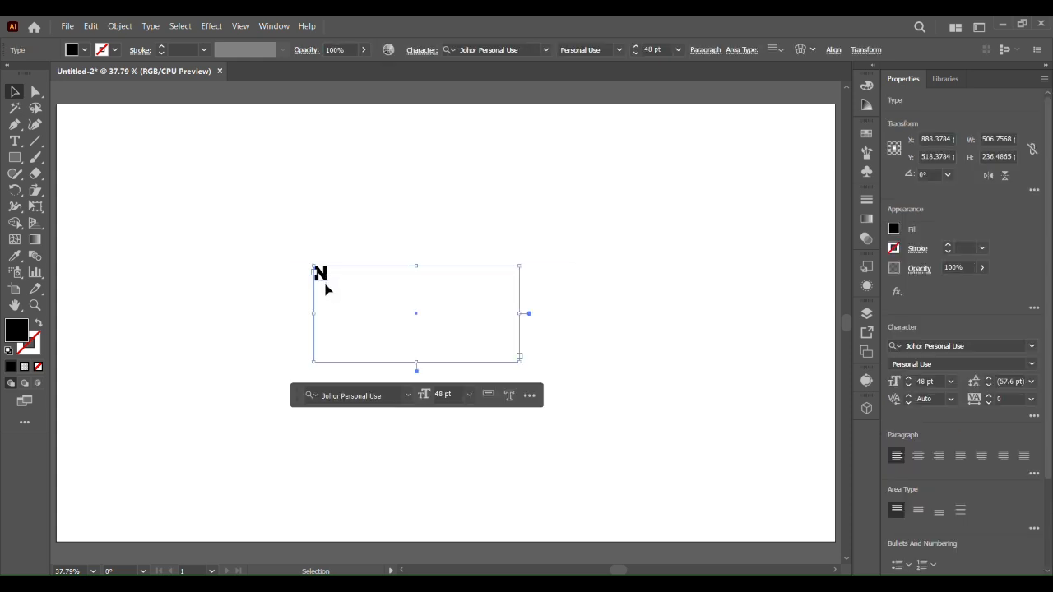
pyautogui.press('Delete')
# Add the letter N as point type in Johor Personal Use, enlarge it to about 586 pt and widen it to about 523 px
pyautogui.click(15, 140)
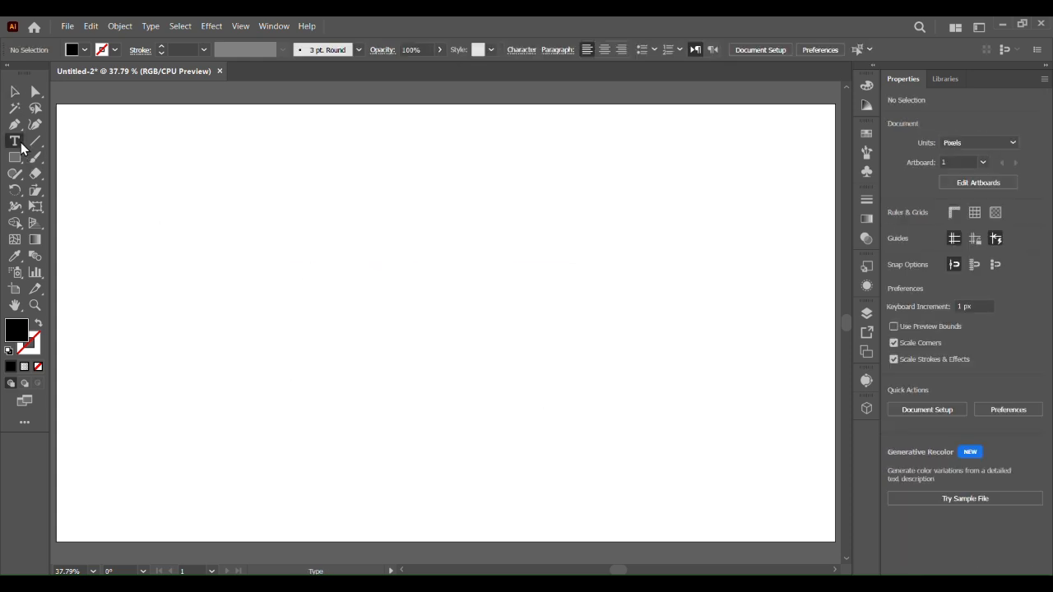
pyautogui.write('N')
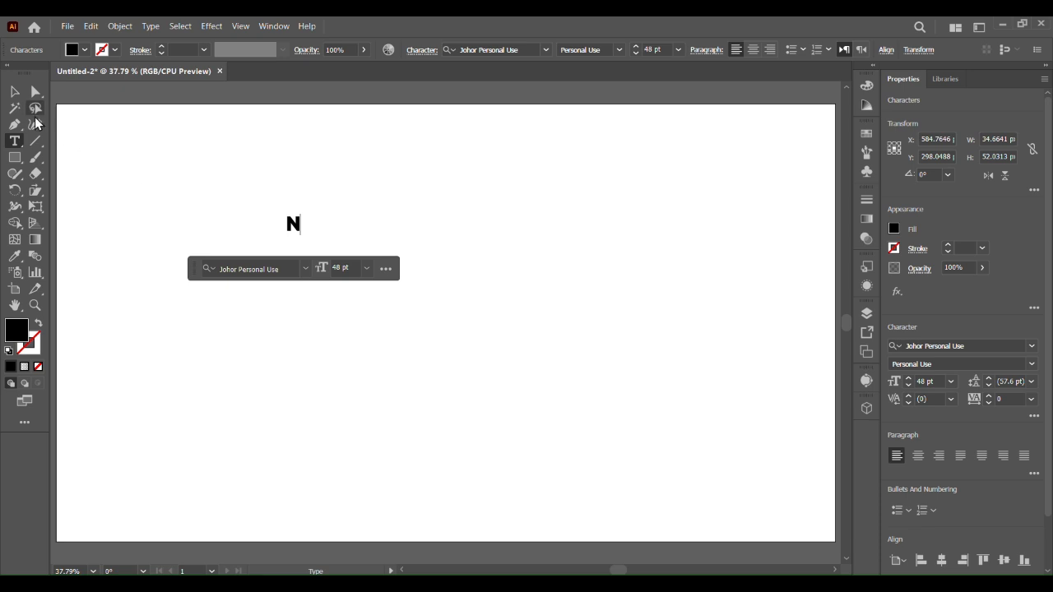
pyautogui.click(11, 95)
pyautogui.moveTo(303, 236); pyautogui.dragTo(496, 385)
pyautogui.hotkey('ctrl', 'shift', 'a')
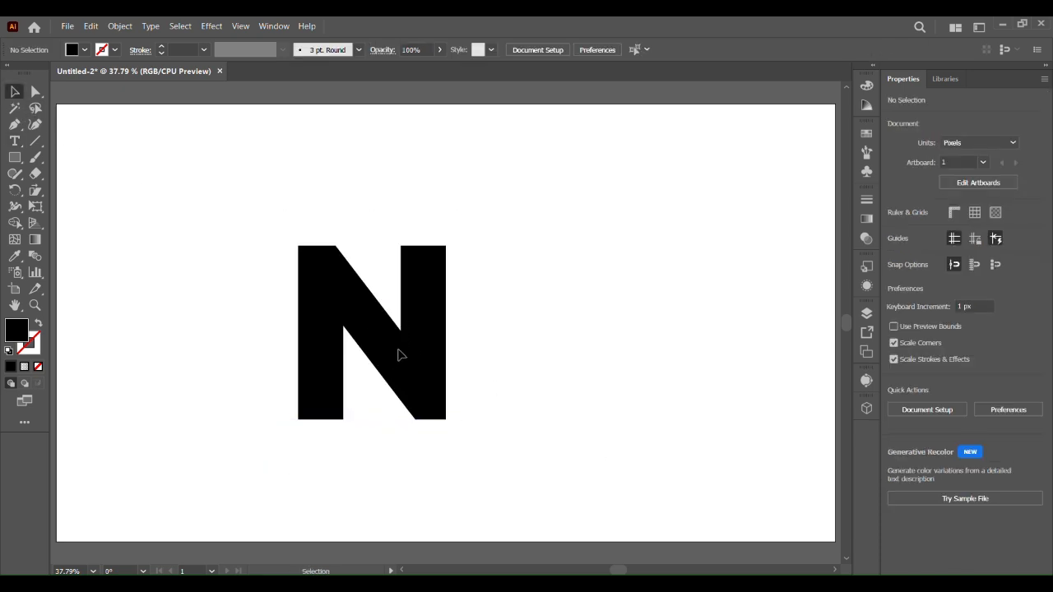
pyautogui.click(433, 423)
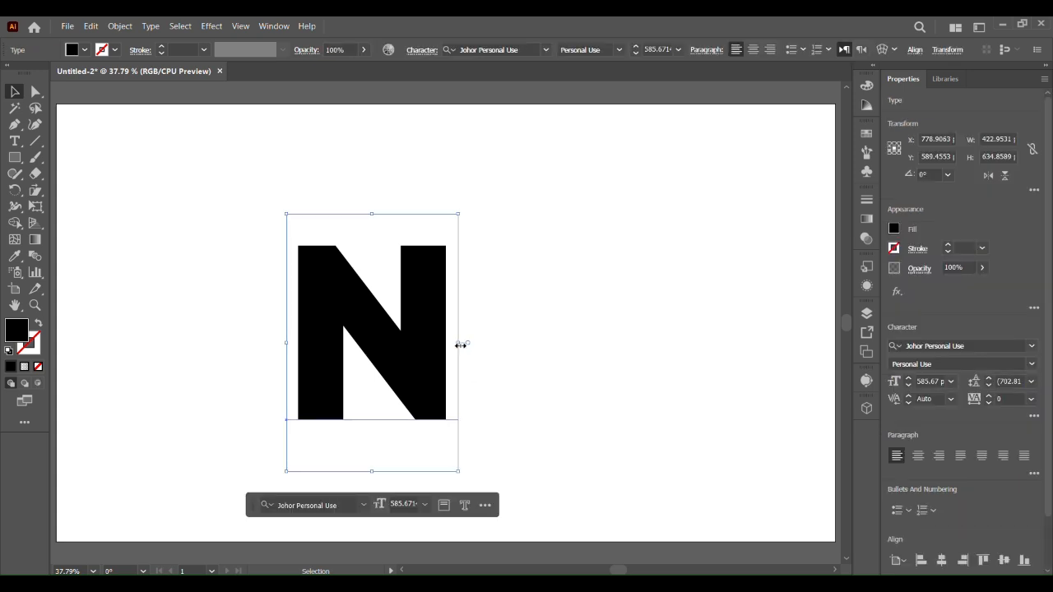
pyautogui.moveTo(459, 342); pyautogui.dragTo(499, 342)
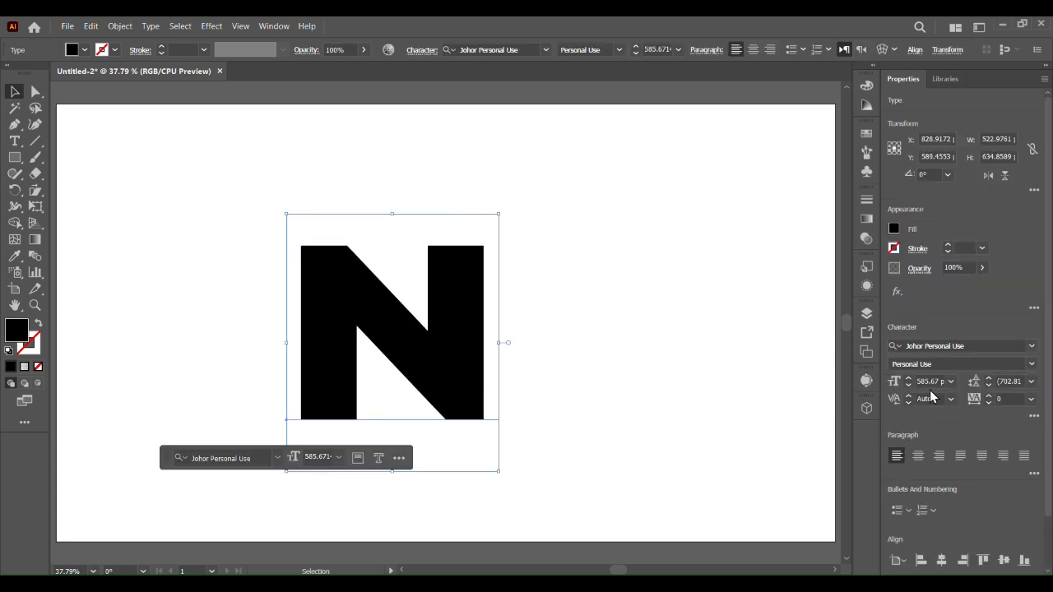
# Set the N's leading to 713 pt and increase its vertical scale to make the letter taller
pyautogui.click(988, 378)
pyautogui.click(1034, 418)
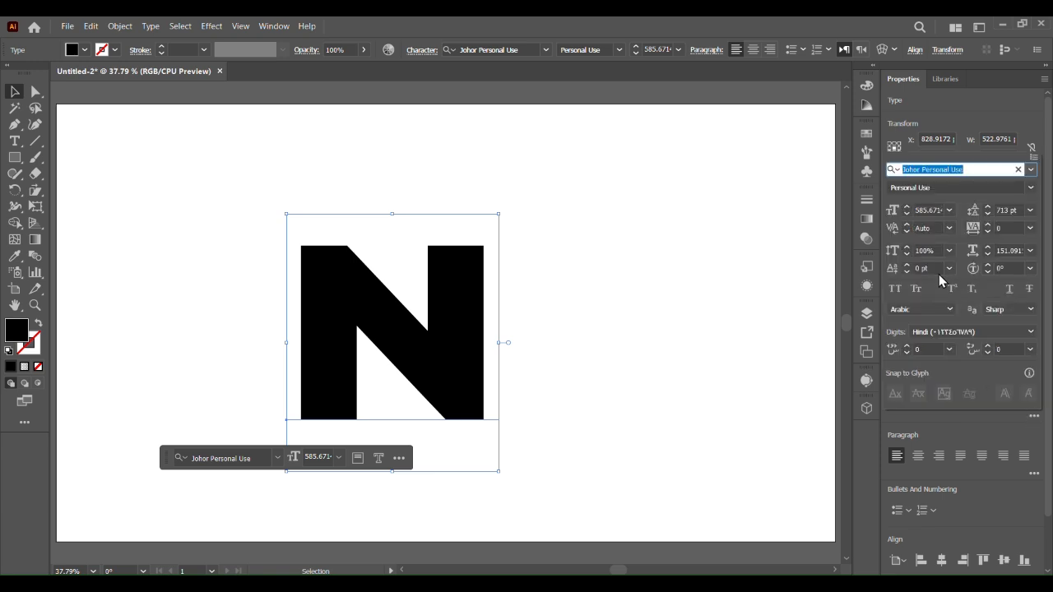
pyautogui.click(906, 246)
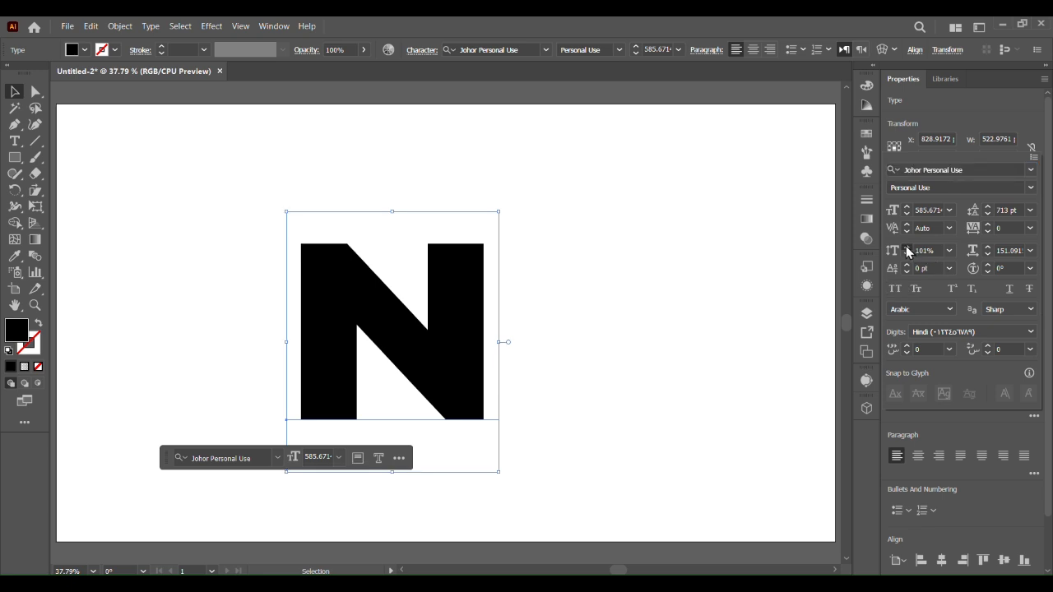
pyautogui.click(906, 246)
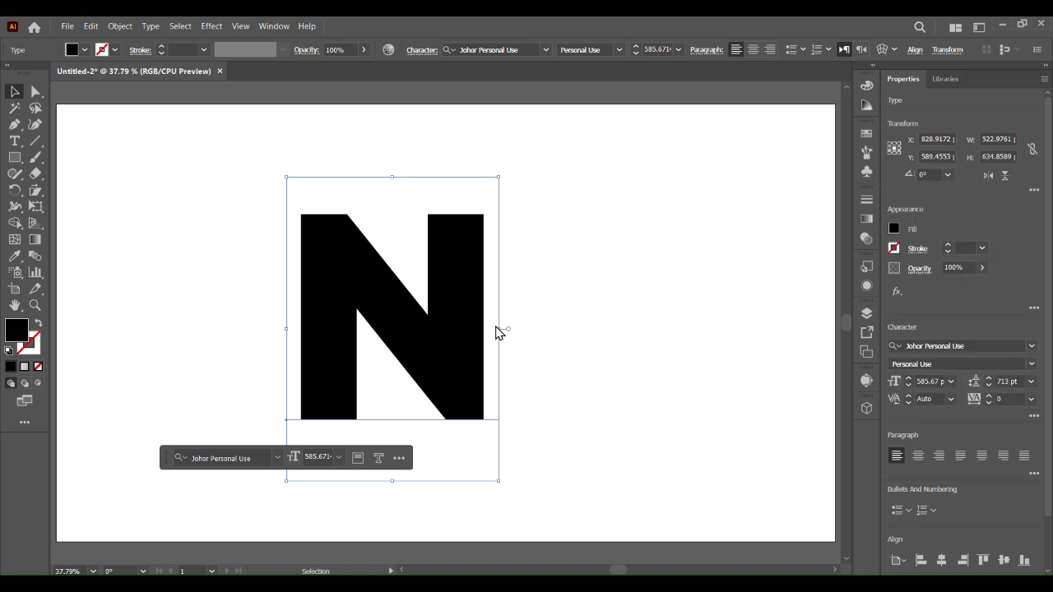
pyautogui.click(503, 339)
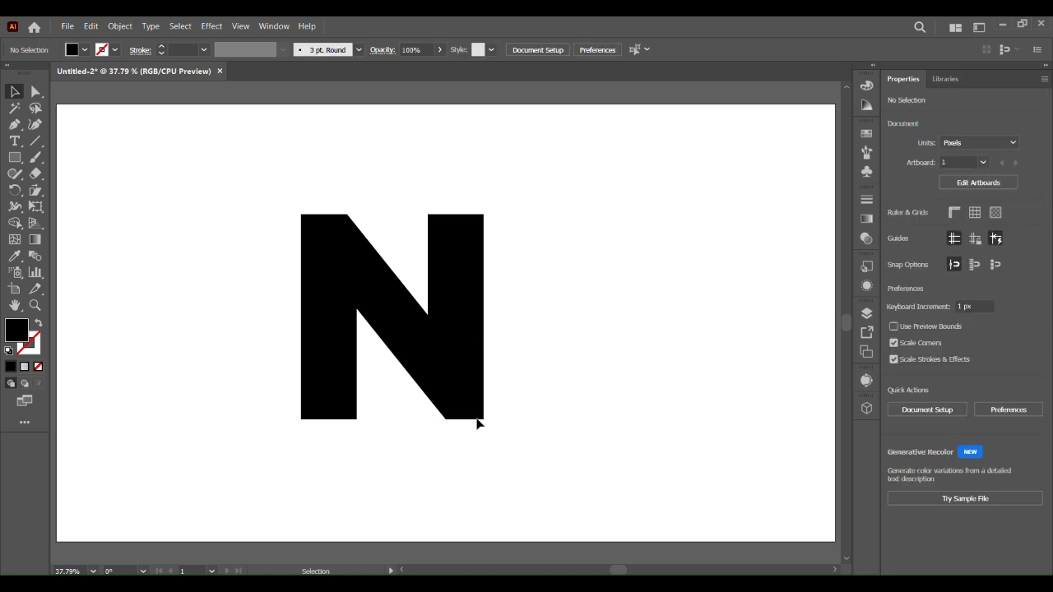
# Widen the N text to about 599 px and convert it to outlines
pyautogui.click(486, 419)
pyautogui.moveTo(499, 329); pyautogui.dragTo(529, 329)
pyautogui.rightClick(481, 356)
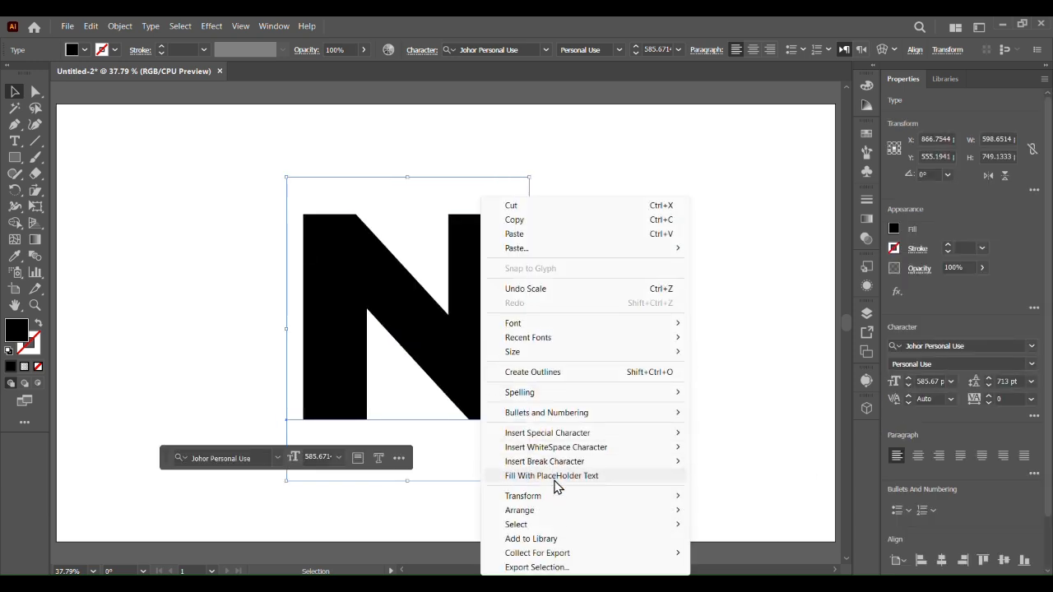
pyautogui.click(566, 372)
pyautogui.click(593, 398)
# Enlarge the outlined N to about 626 by 615 px and position it near the middle of the artboard
pyautogui.moveTo(461, 352); pyautogui.dragTo(475, 374)
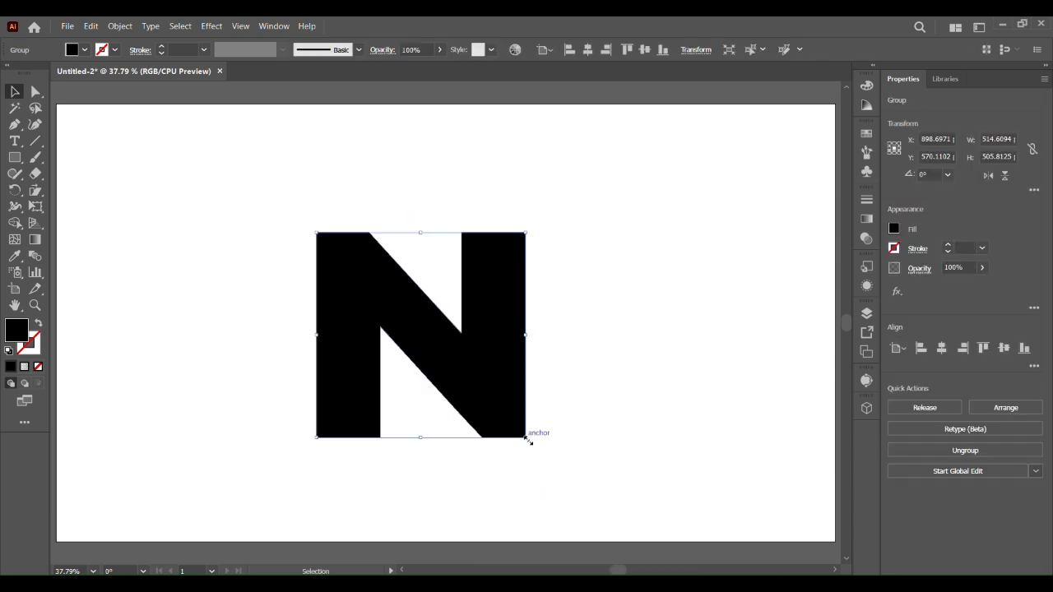
pyautogui.moveTo(527, 438); pyautogui.dragTo(570, 482)
pyautogui.moveTo(508, 411); pyautogui.dragTo(490, 369)
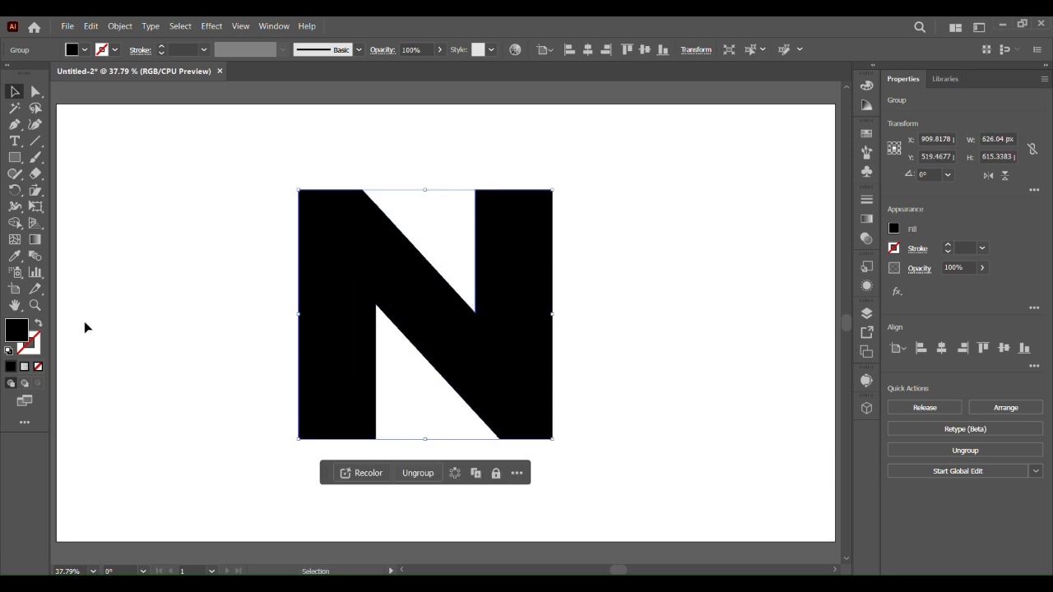
# Swap the N's fill and stroke, and delete its lower-left and upper-right corner anchor points
pyautogui.click(38, 324)
pyautogui.press('a')
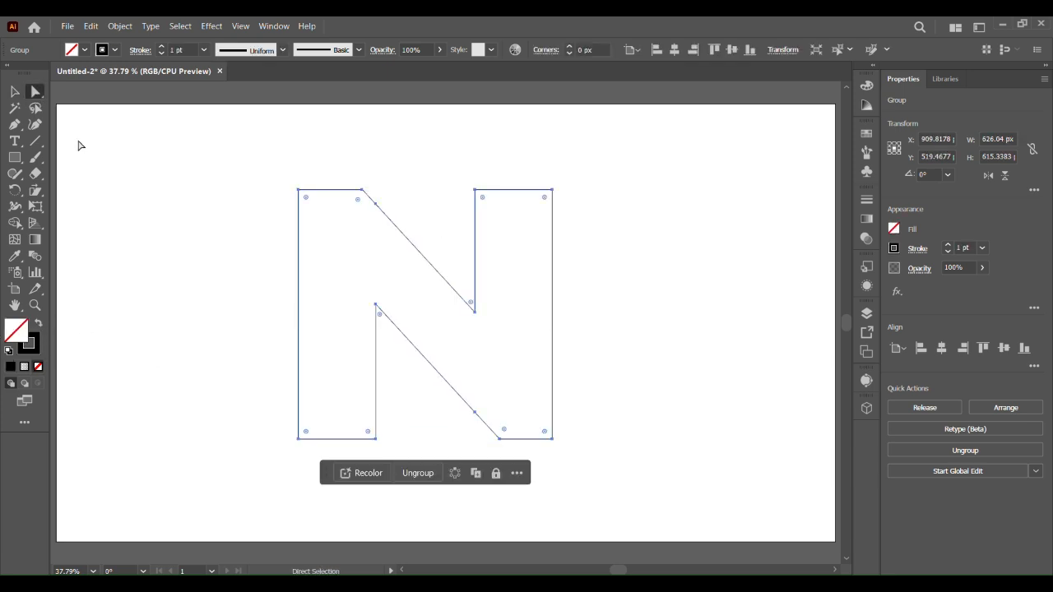
pyautogui.click(246, 422)
pyautogui.moveTo(272, 417); pyautogui.dragTo(316, 454)
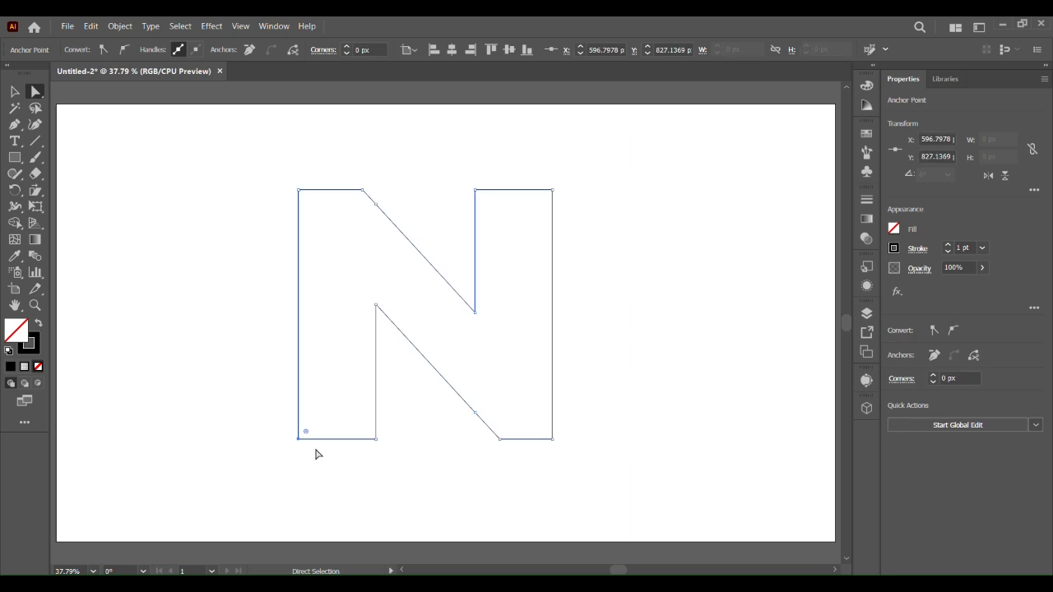
pyautogui.press('Delete')
pyautogui.moveTo(530, 173); pyautogui.dragTo(573, 225)
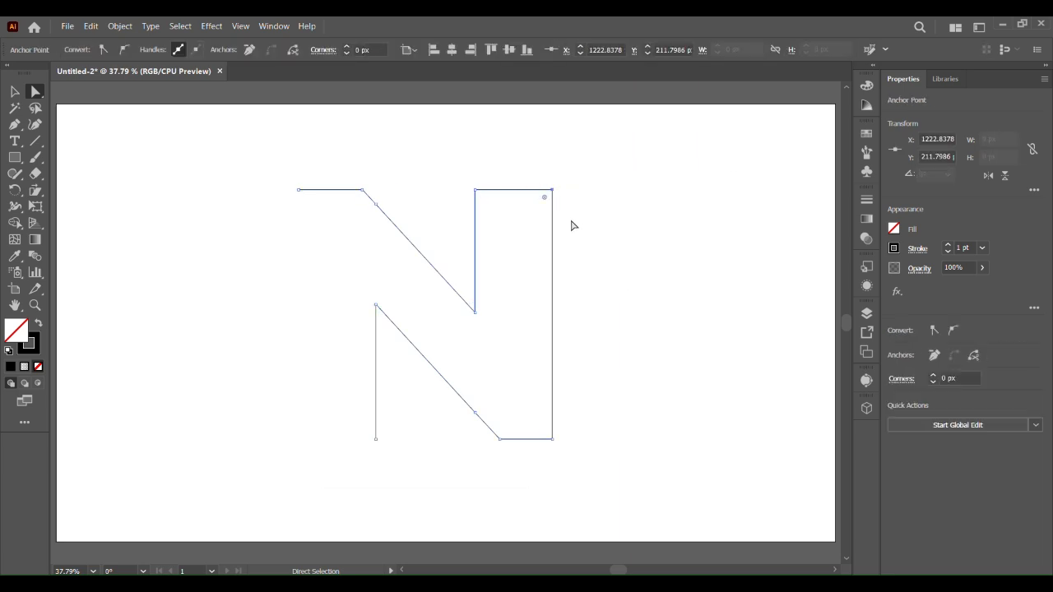
pyautogui.press('Delete')
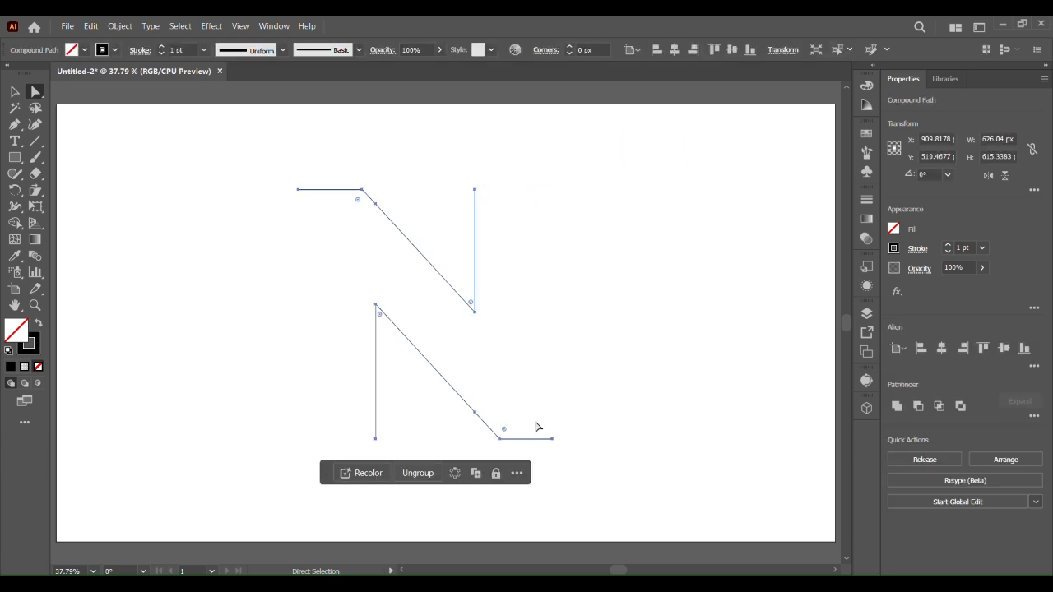
# Try rounding the corners by about 27 px, the upper path's outer corner by 112 px and the lower path's outer corner by 208 px
pyautogui.moveTo(380, 313); pyautogui.dragTo(388, 338)
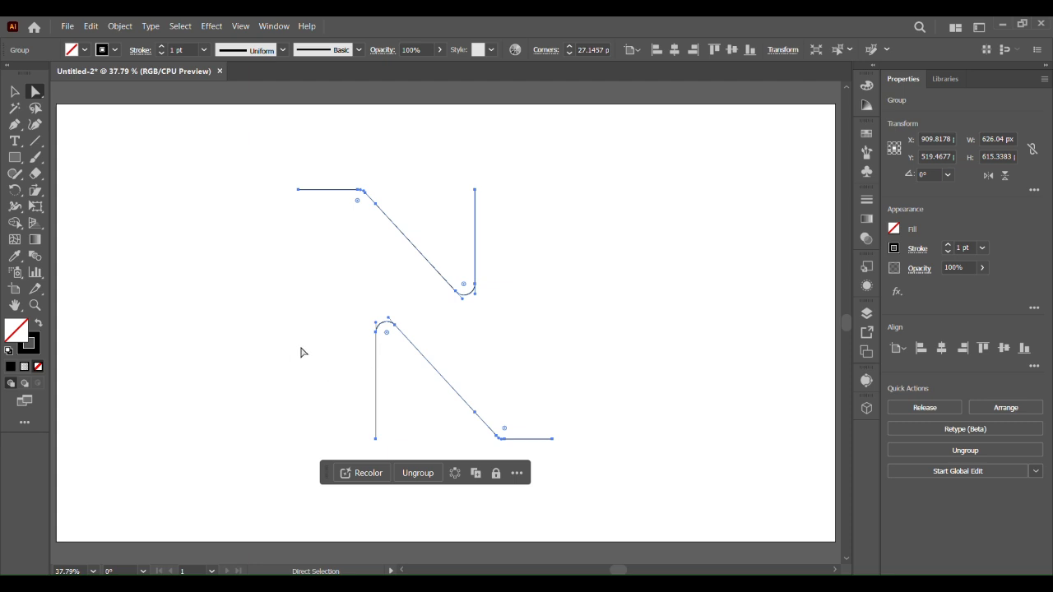
pyautogui.click(352, 209)
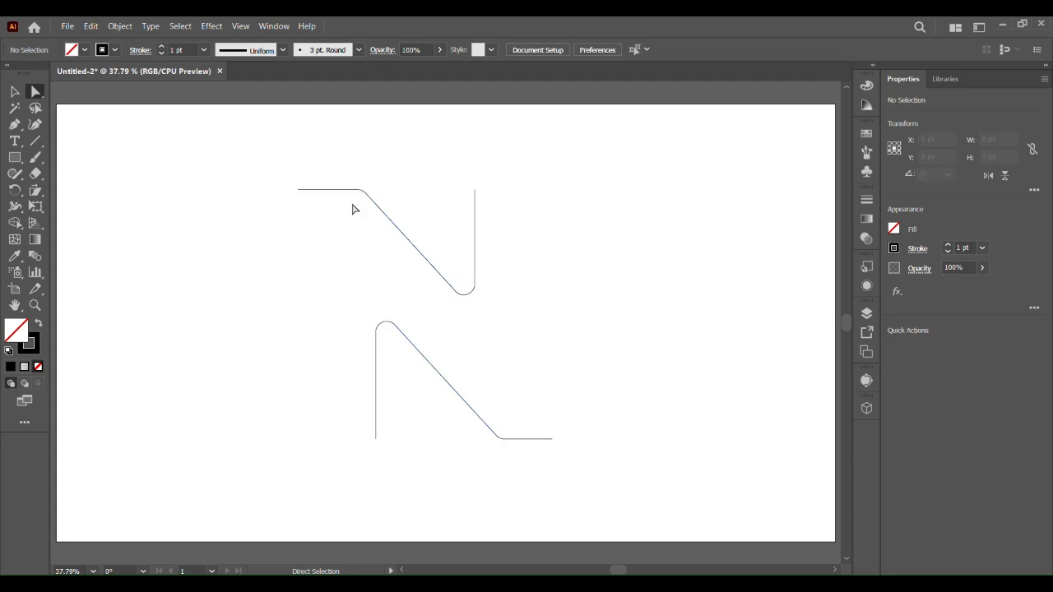
pyautogui.click(359, 198)
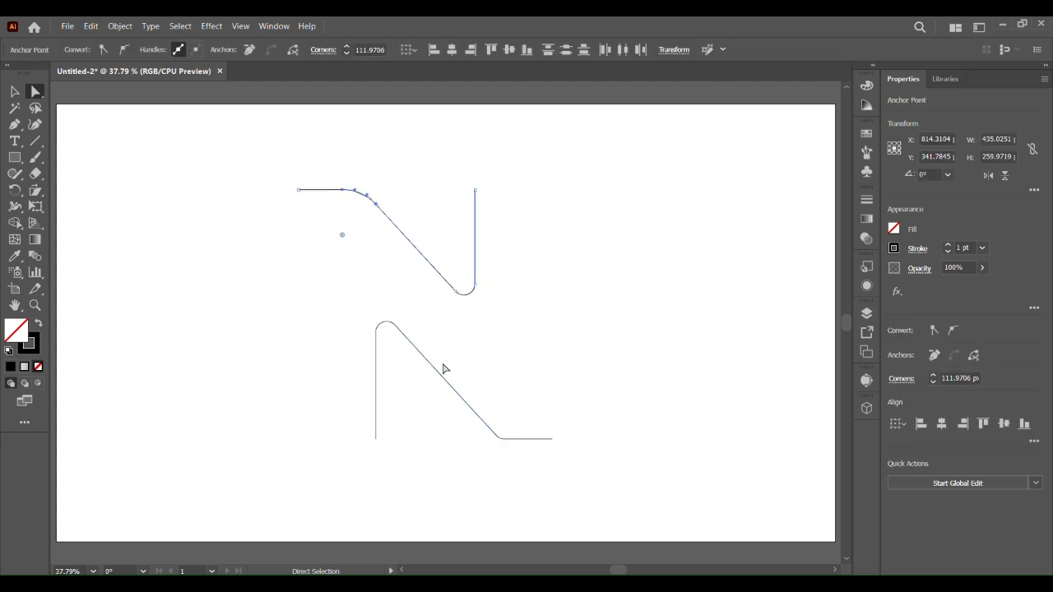
pyautogui.moveTo(503, 430); pyautogui.dragTo(519, 328)
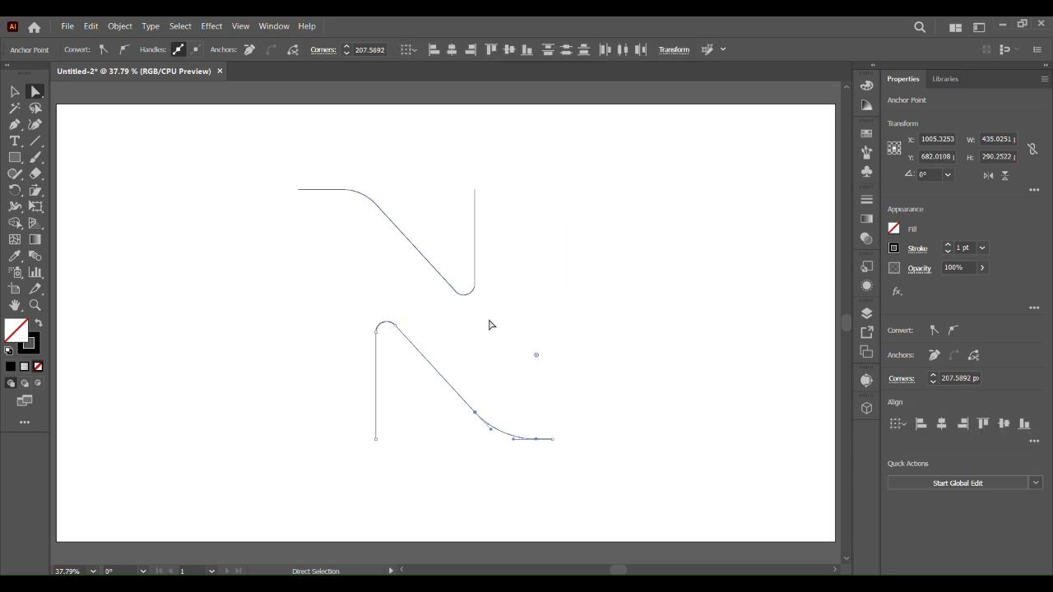
# Try moving the upper path's right endpoint and the lower path's left endpoint outward to the N's outer edges
pyautogui.click(475, 190)
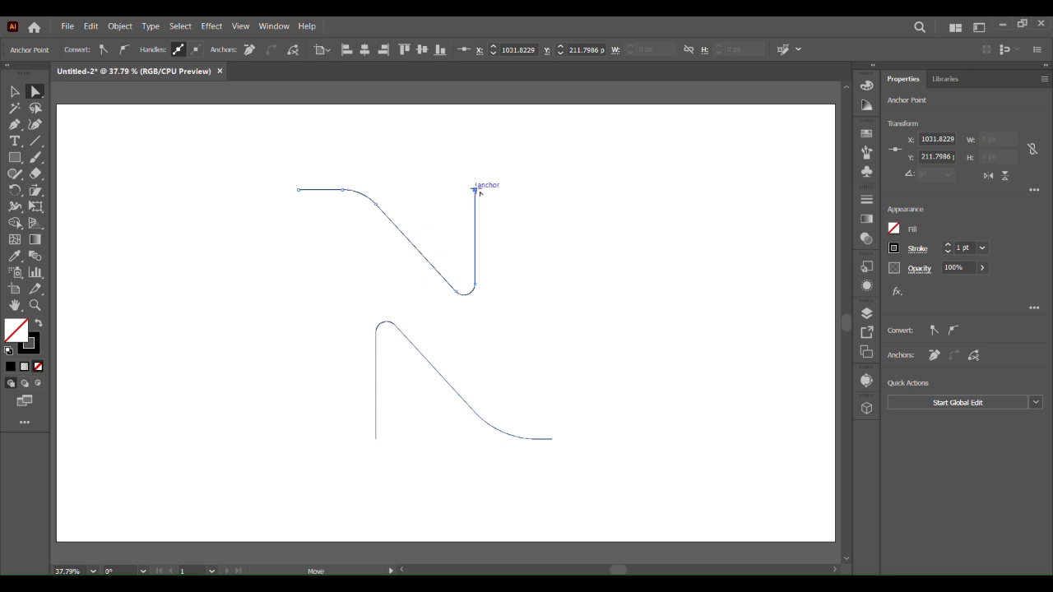
pyautogui.moveTo(479, 194); pyautogui.dragTo(554, 207)
pyautogui.click(375, 439)
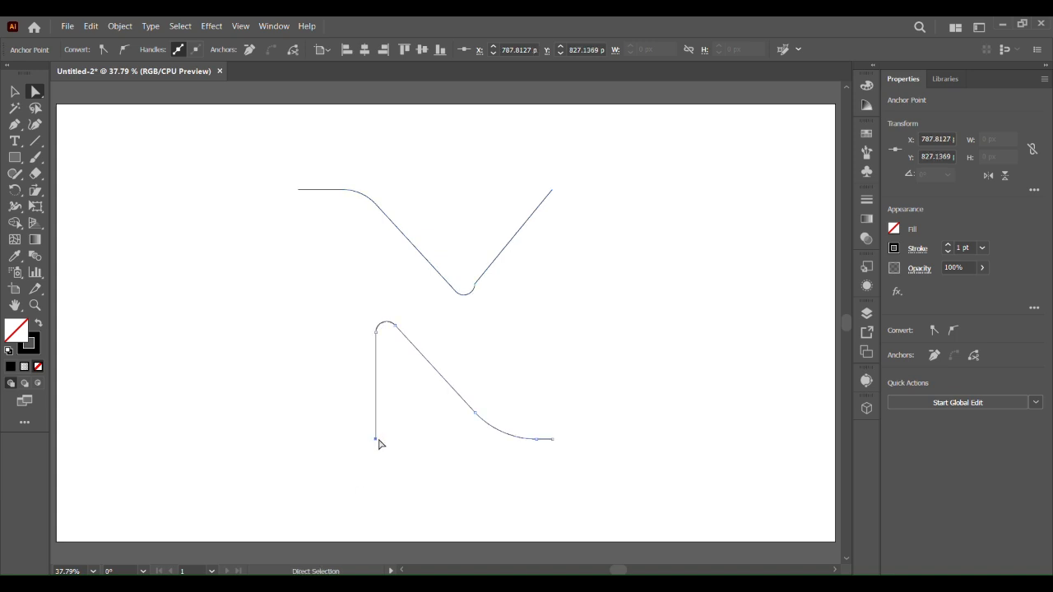
pyautogui.moveTo(378, 442); pyautogui.dragTo(298, 438)
pyautogui.click(404, 455)
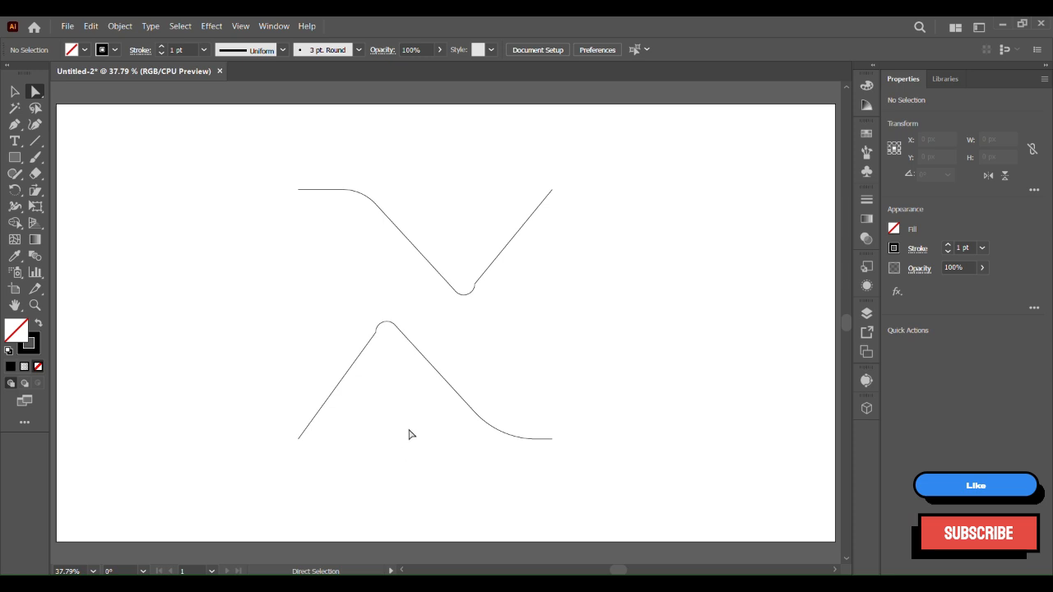
pyautogui.click(476, 294)
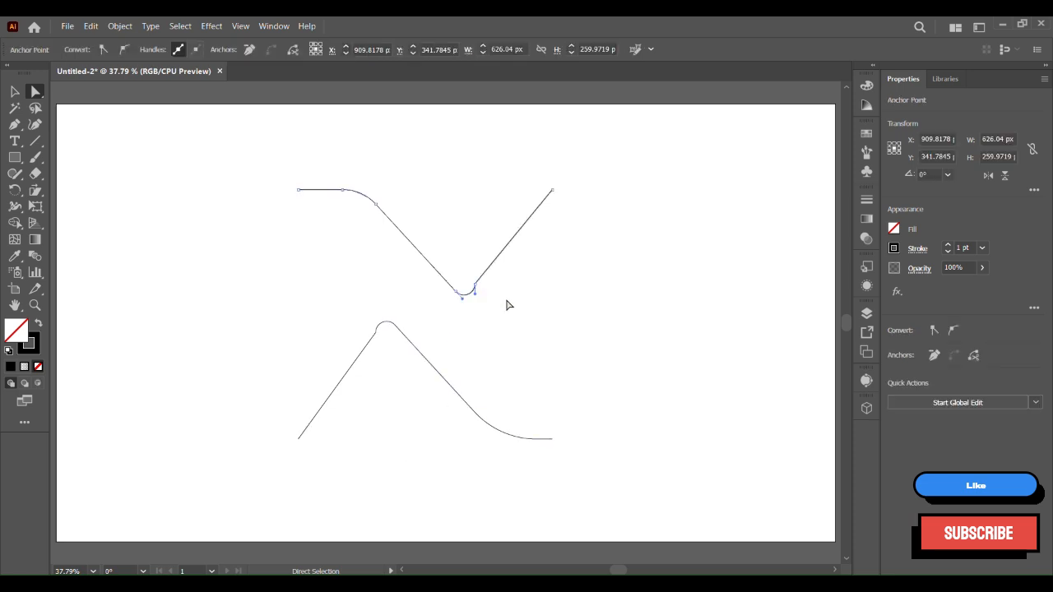
# Undo the endpoint moves and all corner rounding on both paths
pyautogui.hotkey('ctrl', 'z')
pyautogui.hotkey('ctrl', 'z')
pyautogui.hotkey('ctrl', 'z')
pyautogui.hotkey('ctrl', 'z')
pyautogui.hotkey('ctrl', 'z')
pyautogui.hotkey('ctrl', 'z')
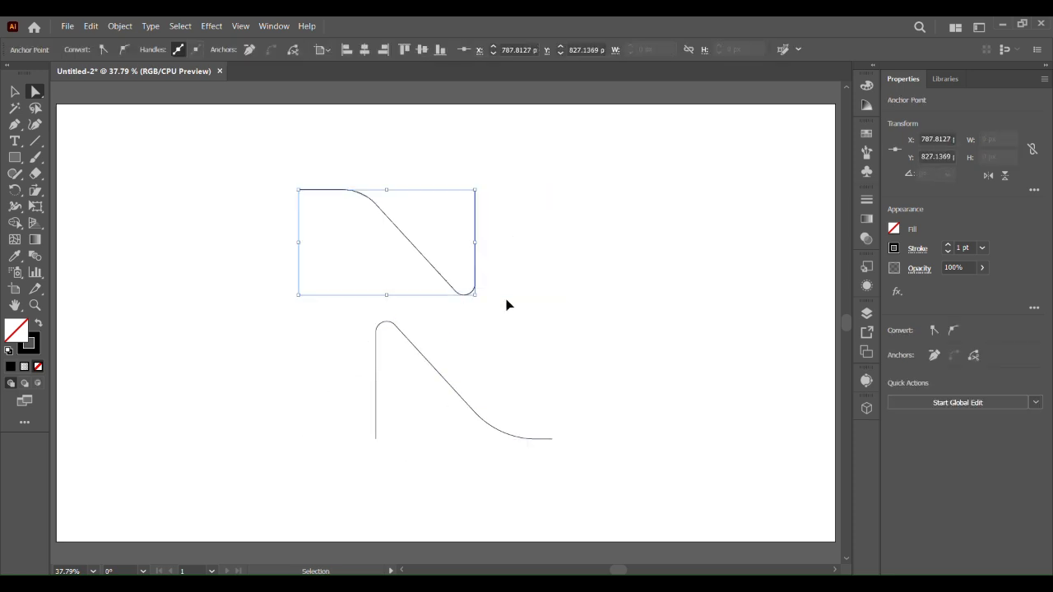
# Move the upper path's right endpoint to X about 1223 px and the lower path's left endpoint to X about 597 px, both horizontally
pyautogui.click(498, 195)
pyautogui.click(475, 190)
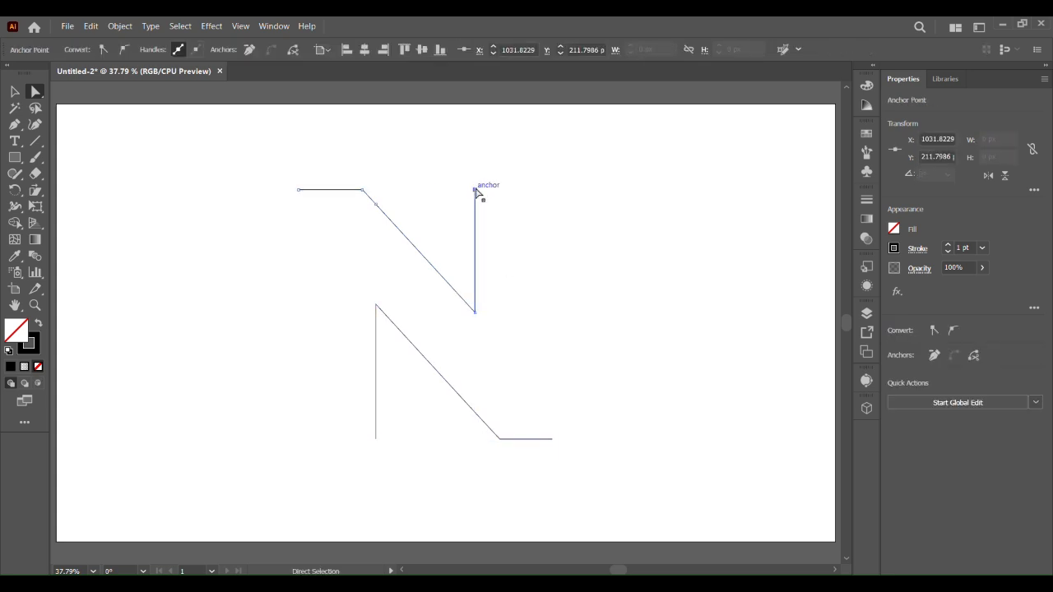
pyautogui.moveTo(476, 192); pyautogui.dragTo(552, 196)
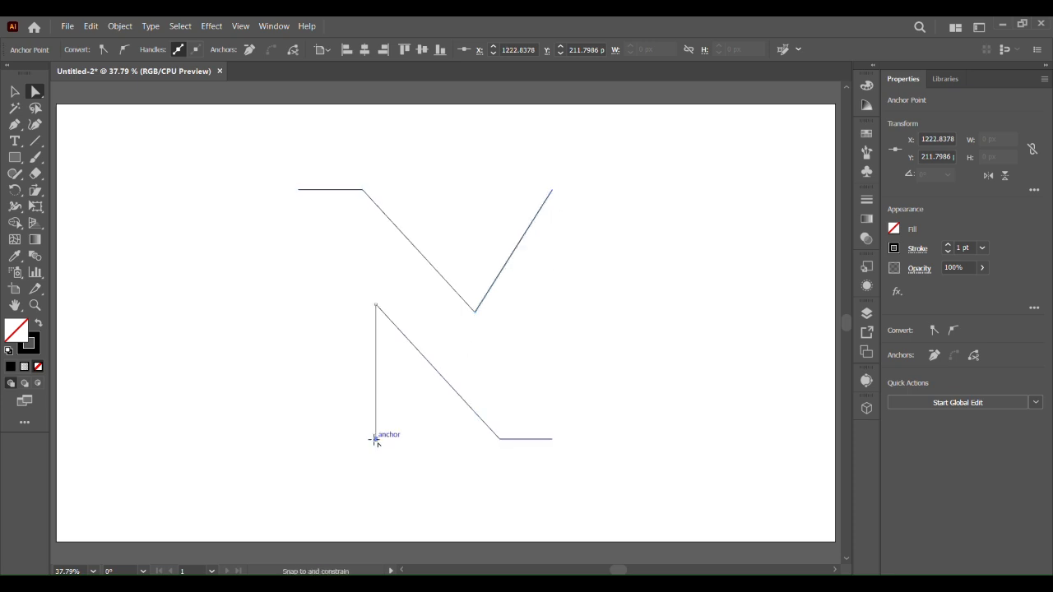
pyautogui.moveTo(376, 440); pyautogui.dragTo(298, 438)
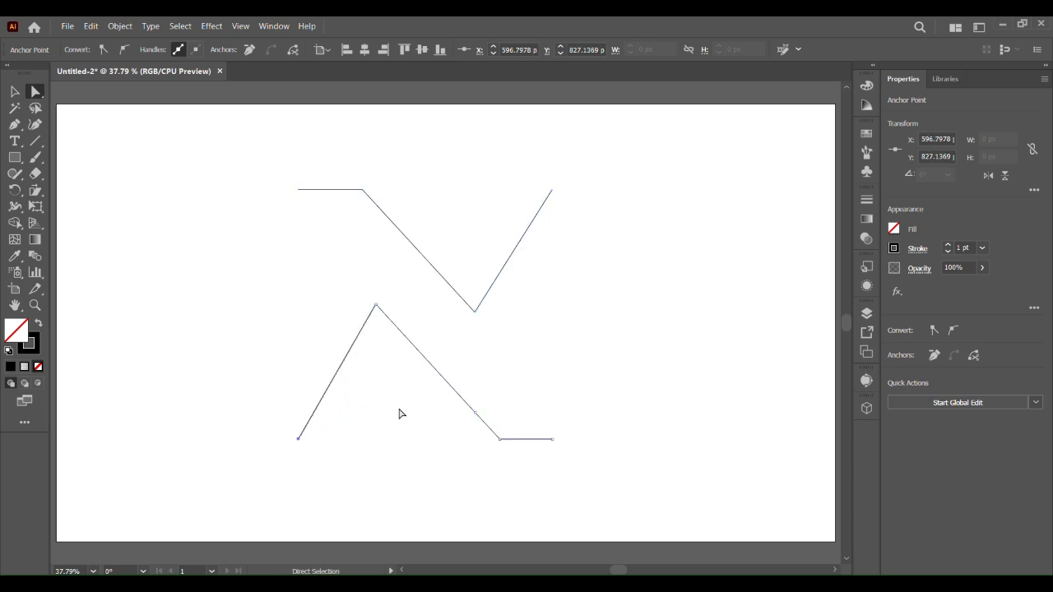
# Round the upper path's valley corner and the lower path's peak corner together to a radius of about 124 px
pyautogui.click(376, 305)
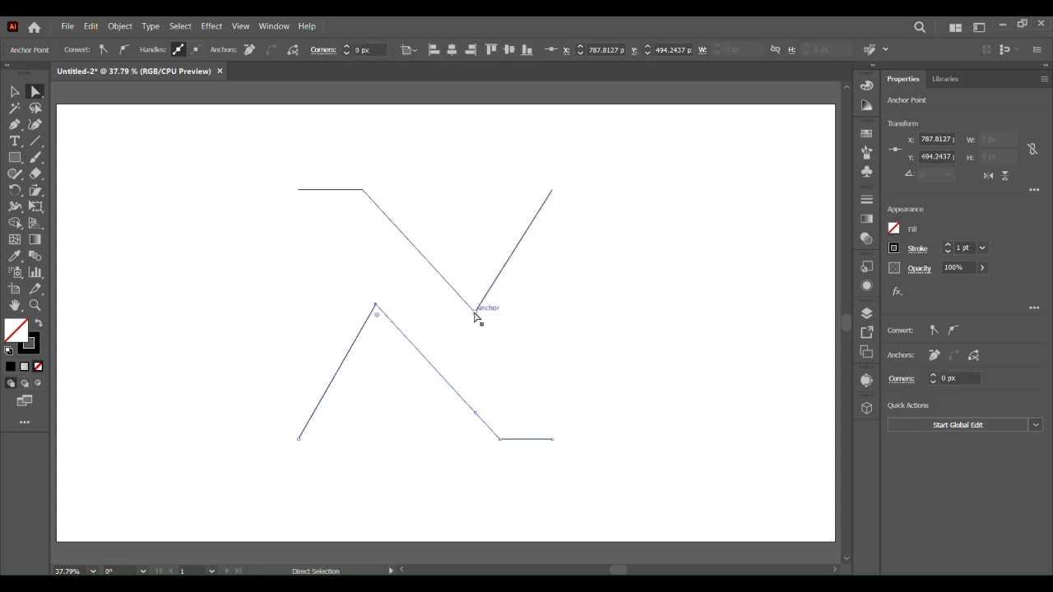
pyautogui.keyDown('shift'); pyautogui.click(475, 318); pyautogui.keyUp('shift')
pyautogui.moveTo(377, 314); pyautogui.dragTo(380, 396)
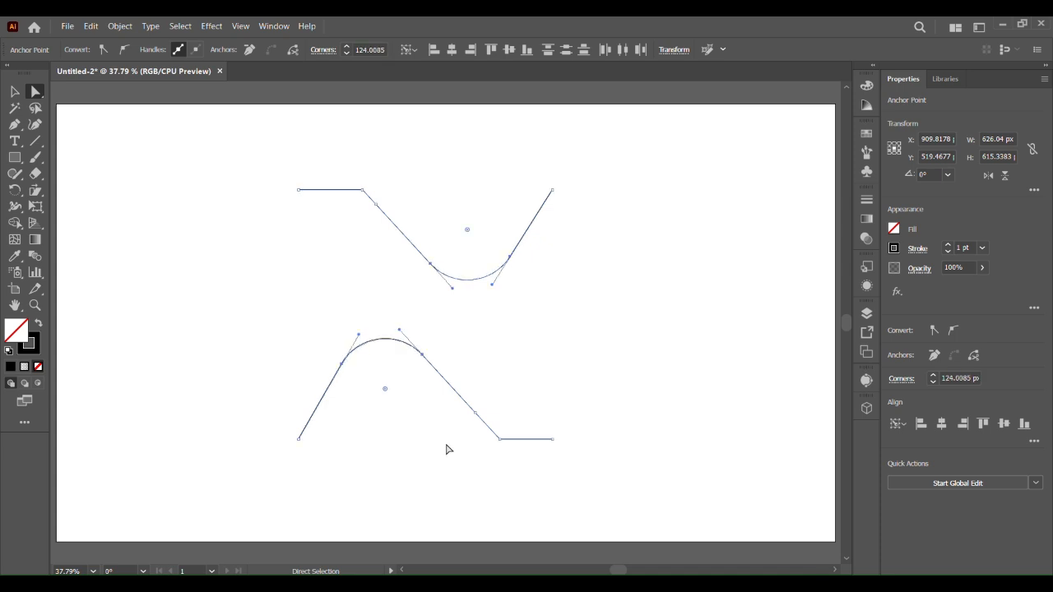
pyautogui.click(447, 449)
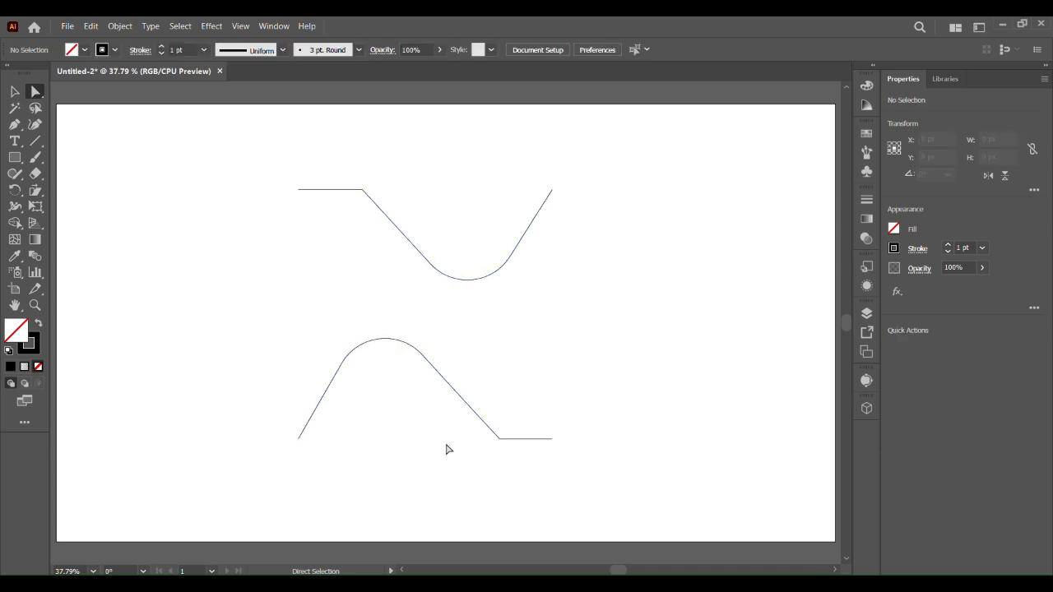
# Round the upper path's upper-left corner and the lower path's lower-right corner together to a radius of about 112 px
pyautogui.click(499, 443)
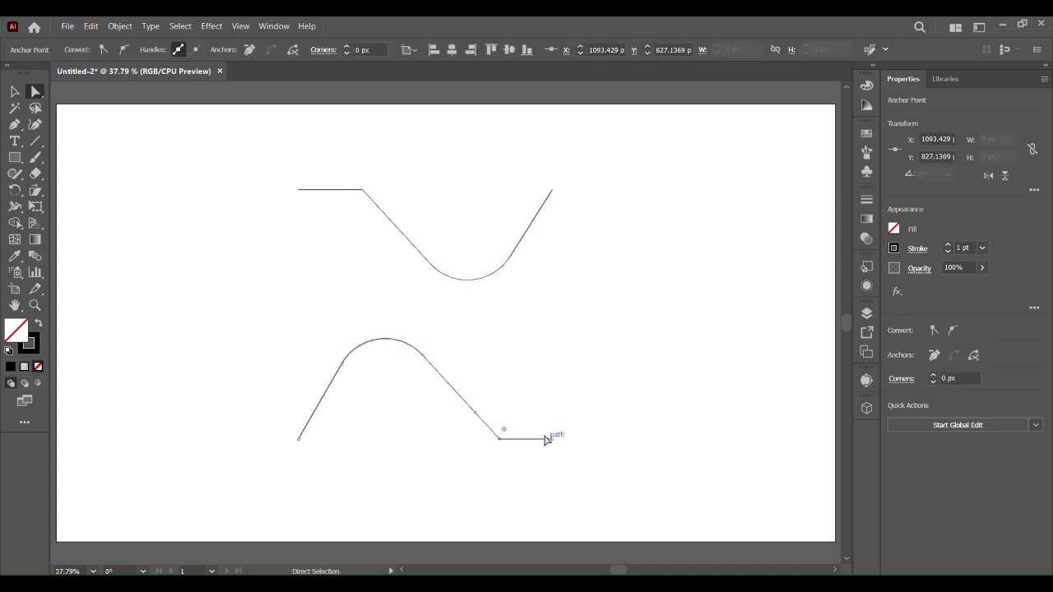
pyautogui.keyDown('shift'); pyautogui.click(363, 194); pyautogui.keyUp('shift')
pyautogui.moveTo(354, 209); pyautogui.dragTo(265, 340)
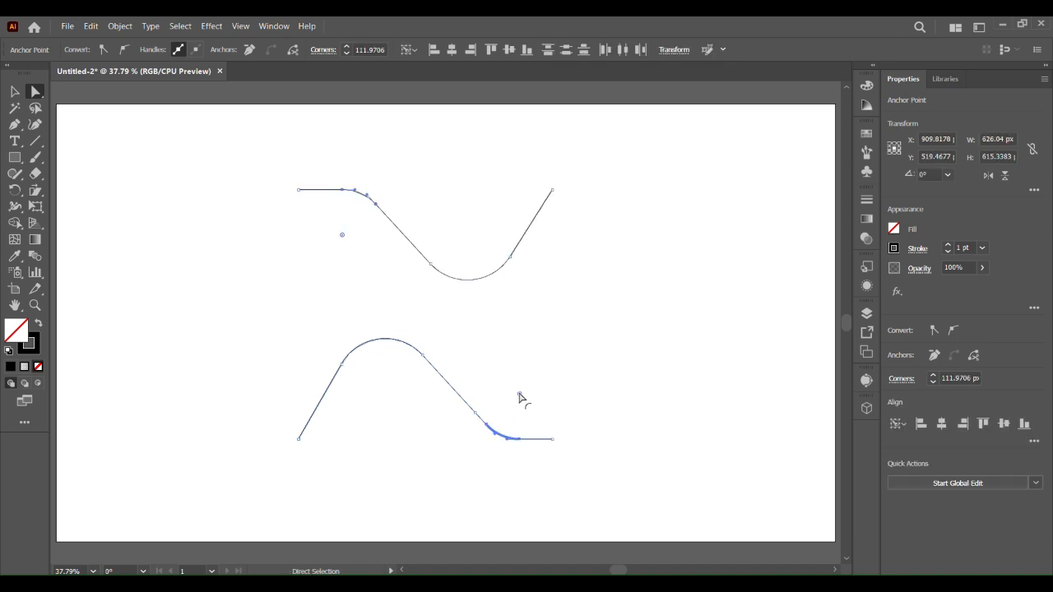
# Ungroup the two rounded curves and release their compound path to make them independent paths
pyautogui.click(560, 354)
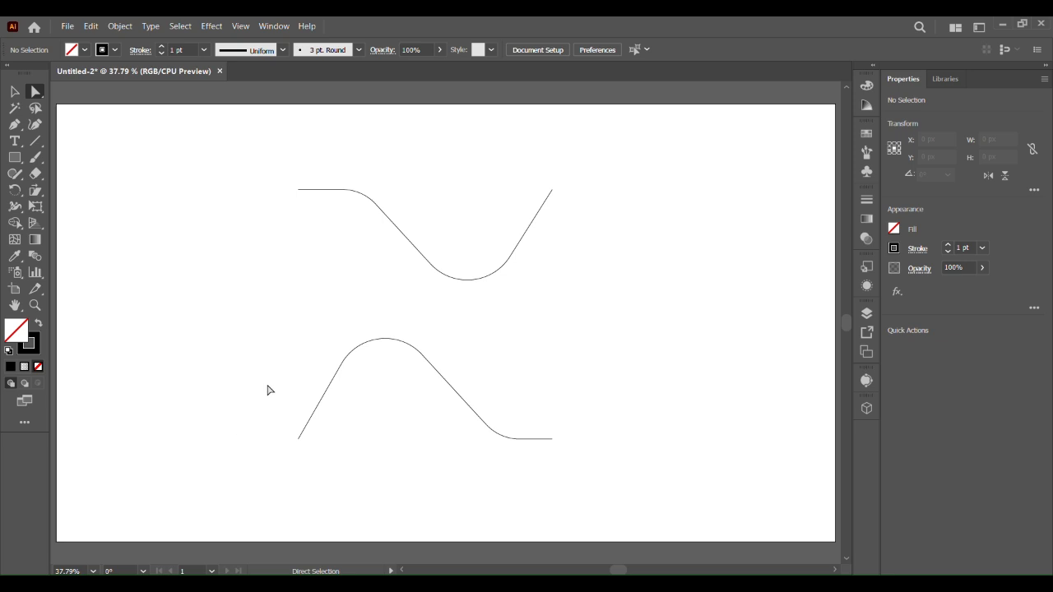
pyautogui.click(12, 94)
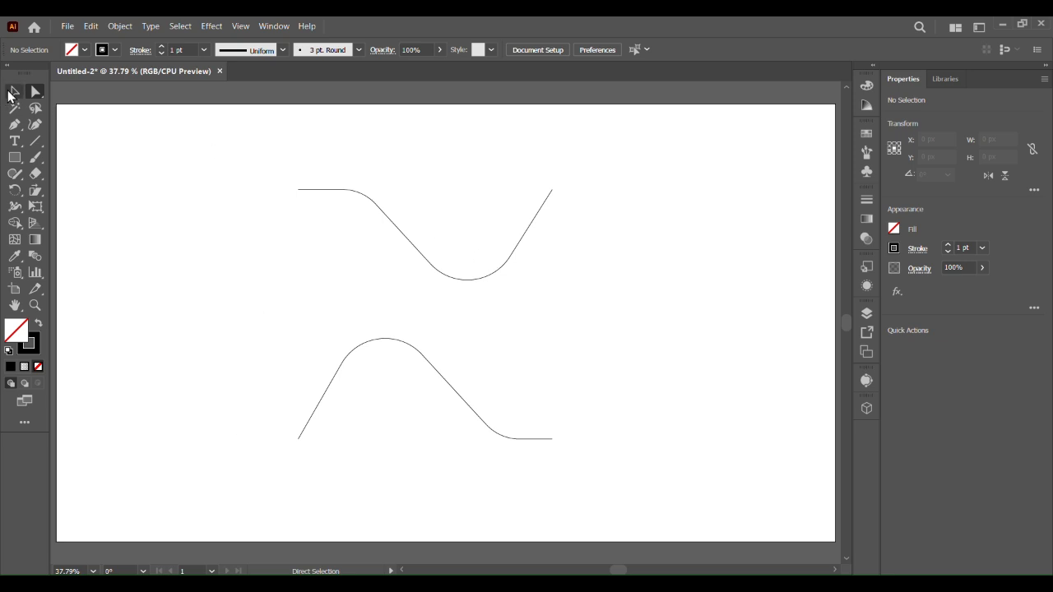
pyautogui.click(454, 279)
pyautogui.rightClick(454, 279)
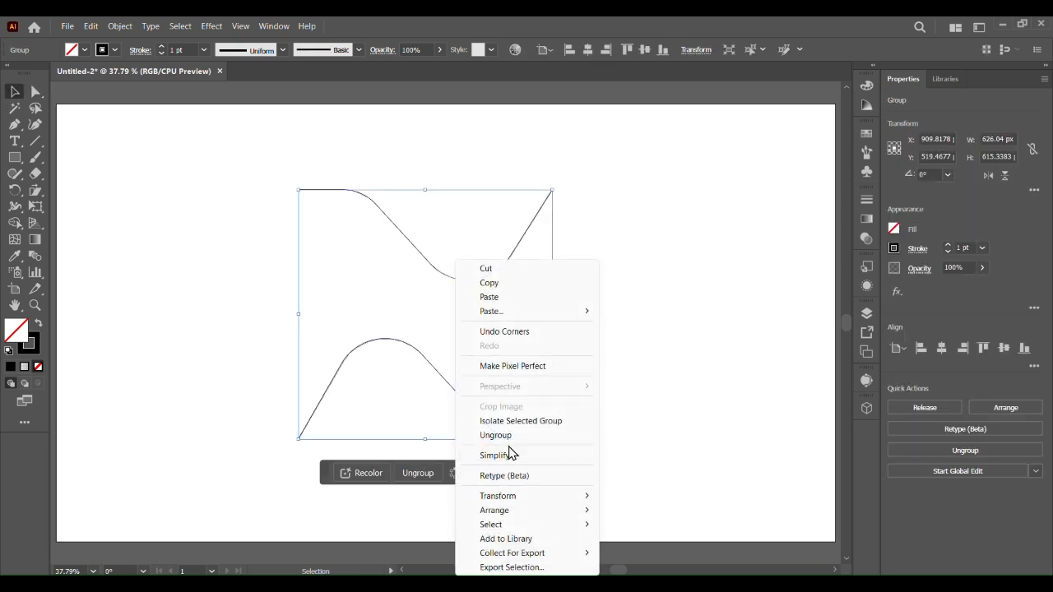
pyautogui.click(501, 436)
pyautogui.rightClick(468, 277)
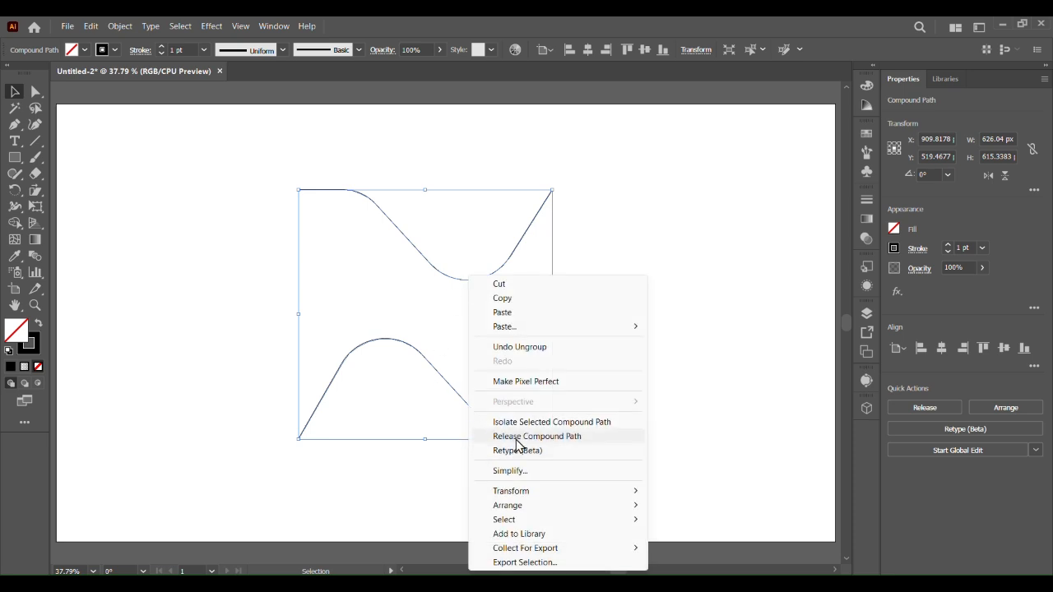
pyautogui.click(588, 436)
pyautogui.click(443, 278)
pyautogui.click(448, 277)
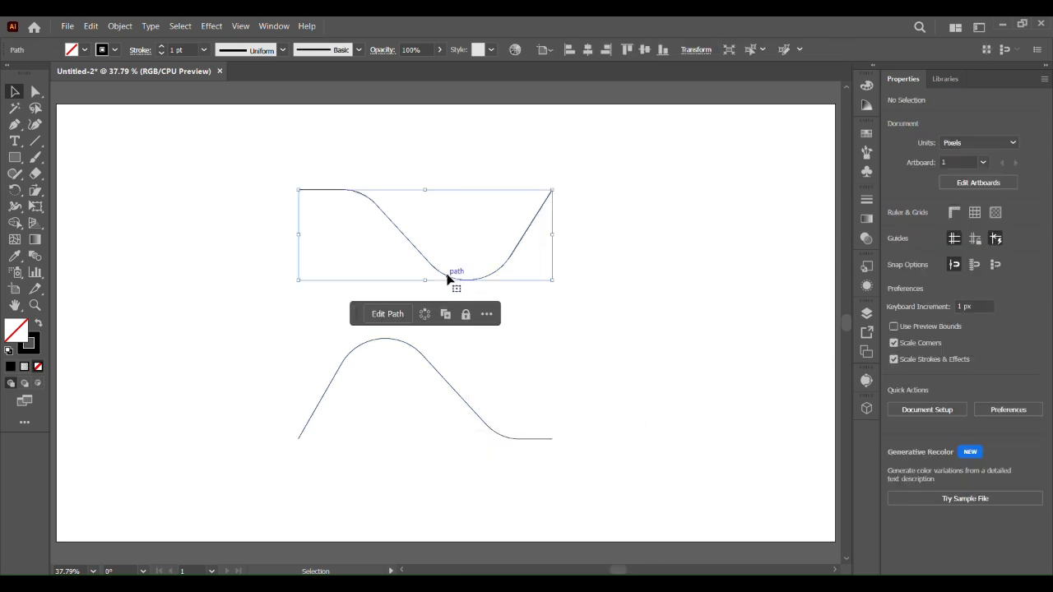
pyautogui.doubleClick(447, 277)
pyautogui.click(58, 93)
pyautogui.click(55, 96)
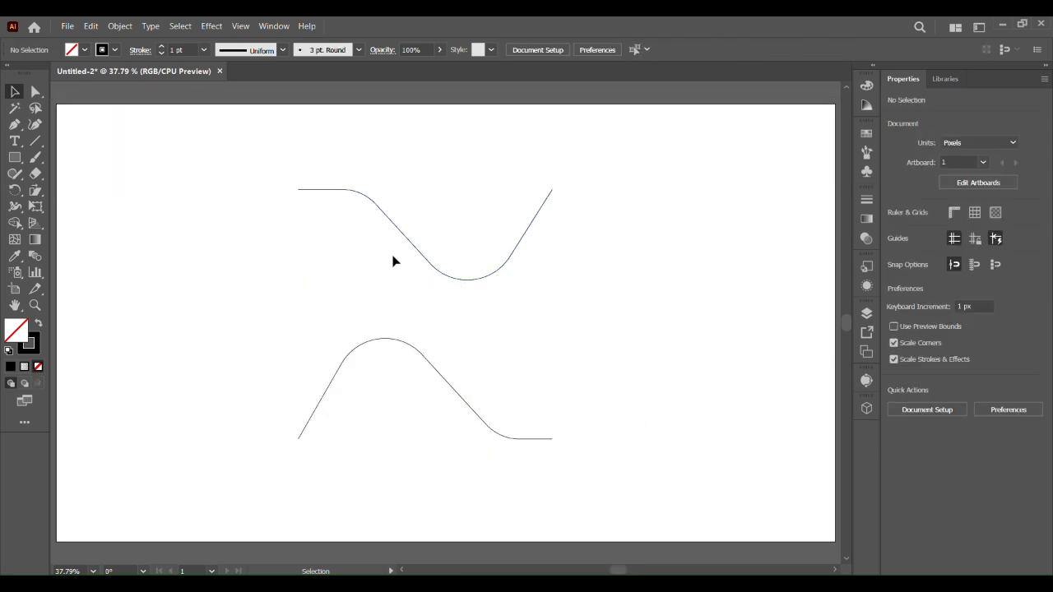
pyautogui.click(441, 275)
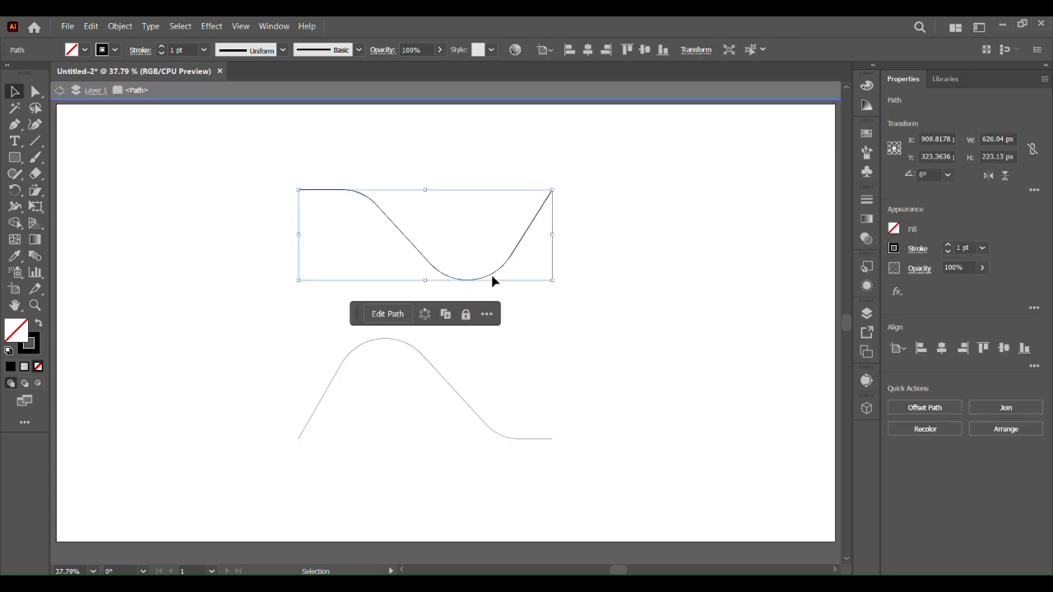
pyautogui.moveTo(491, 276); pyautogui.dragTo(508, 241)
pyautogui.hotkey('ctrl', 'z')
pyautogui.click(537, 375)
pyautogui.click(58, 92)
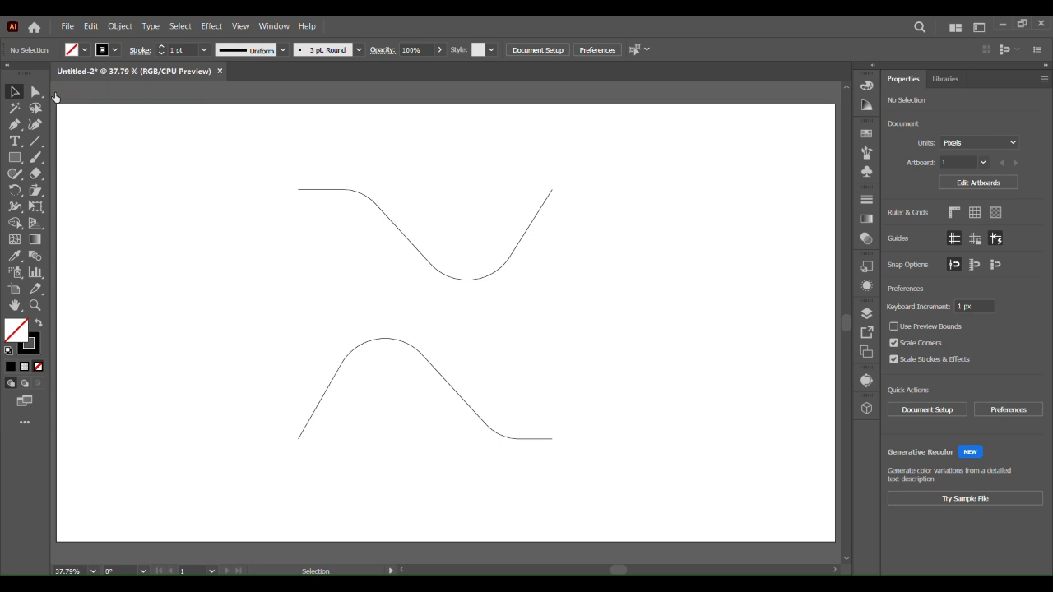
# Add the text "JOIN HITCH GRAPHICS" along the upper curve with the Type on a Path tool, starting near its left end
pyautogui.click(15, 141)
pyautogui.click(92, 223)
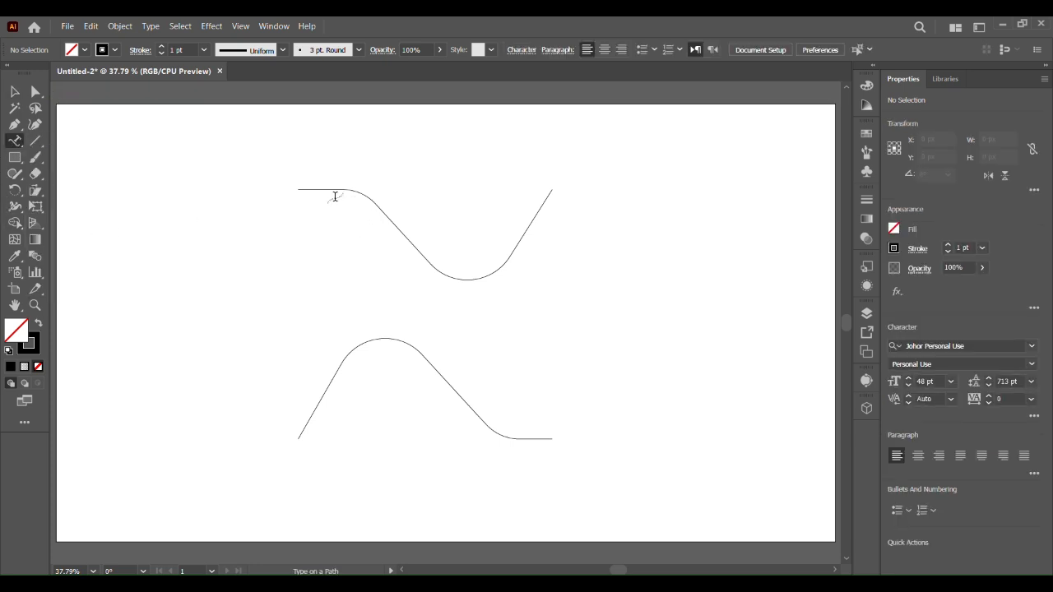
pyautogui.click(315, 189)
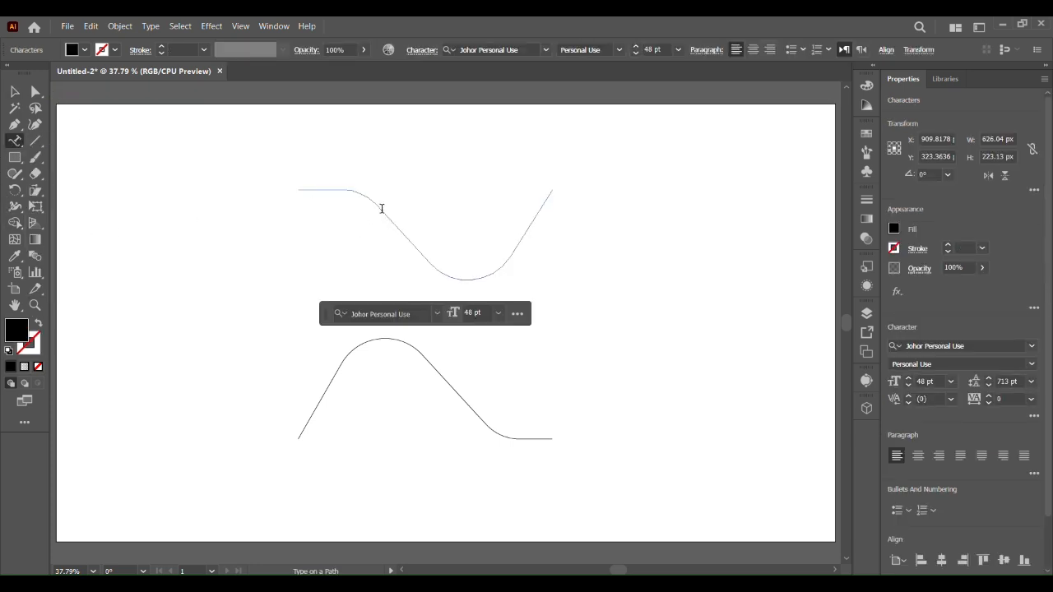
pyautogui.write('JOIN')
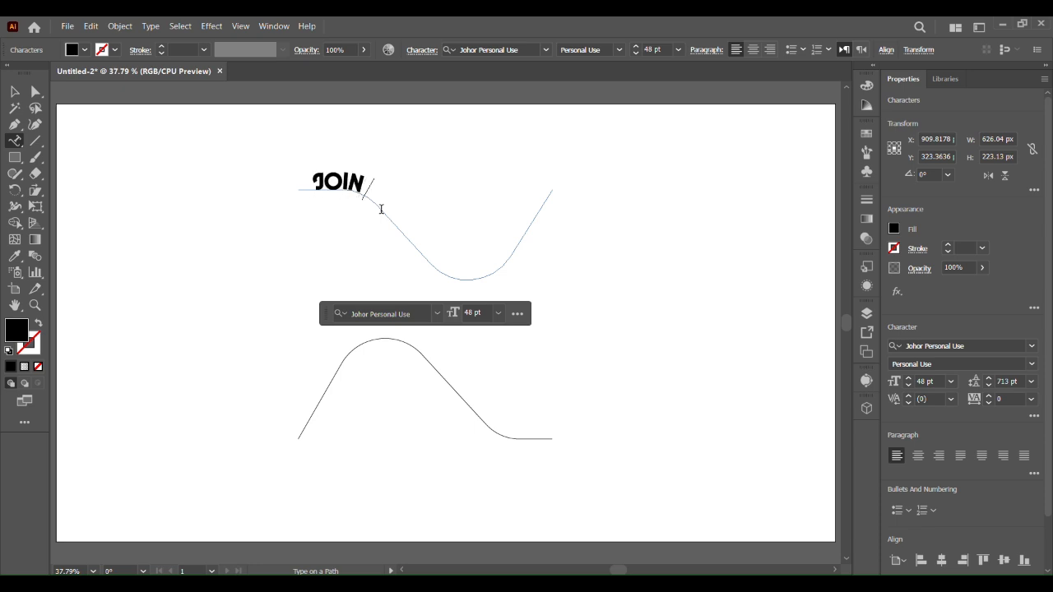
pyautogui.write(' HITCH')
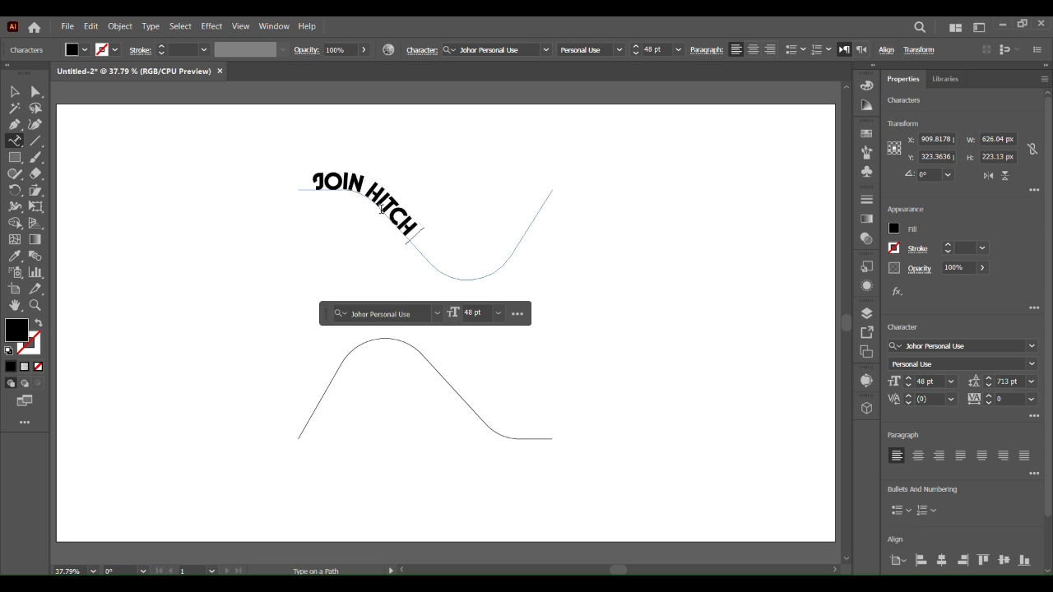
pyautogui.write(' GRAPHIC')
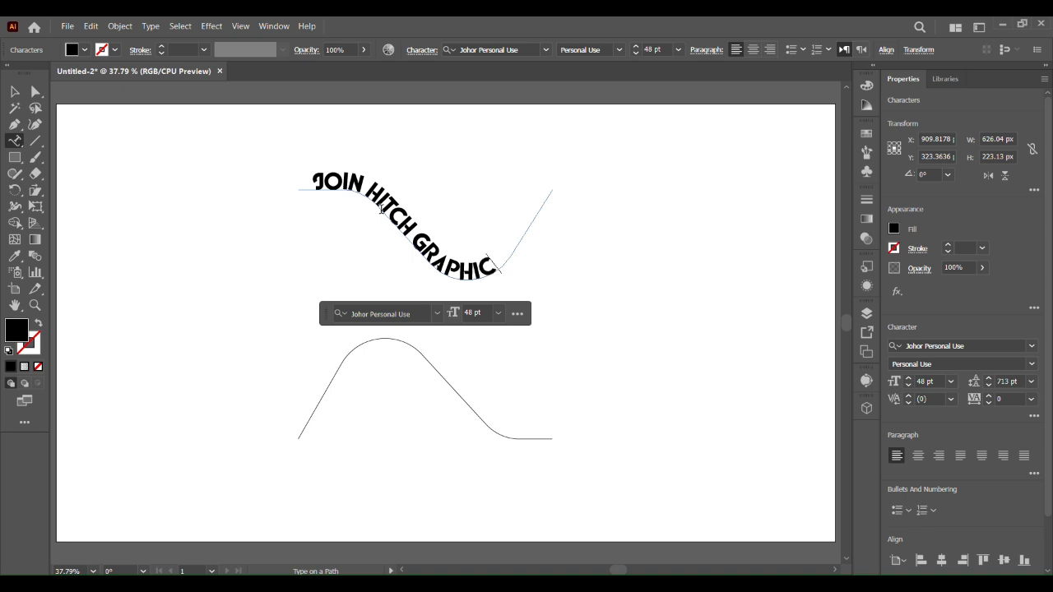
pyautogui.write('S')
pyautogui.press('Escape')
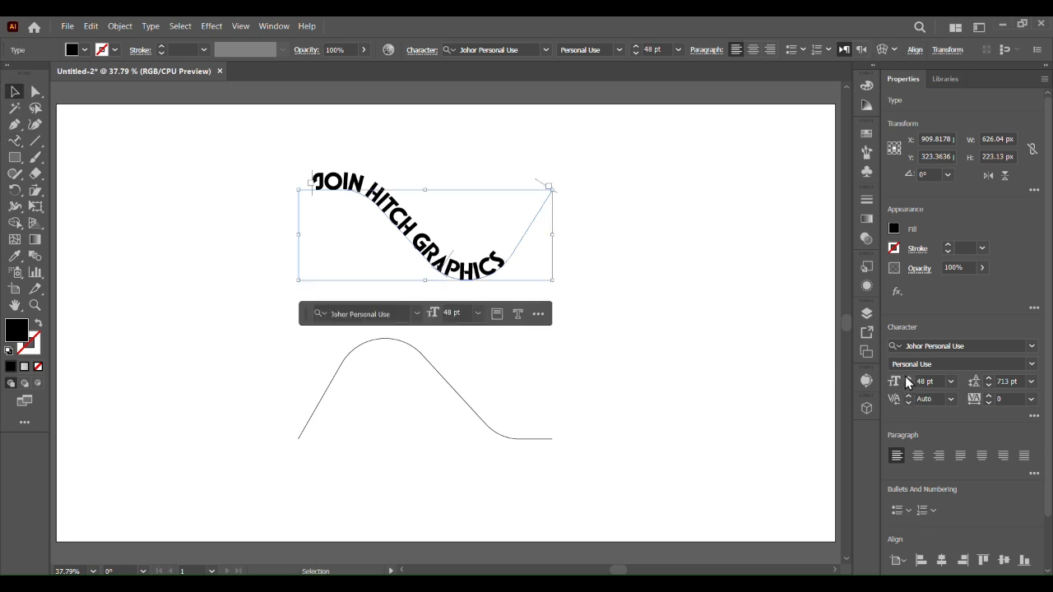
# Set the font size of the upper curve's text to 63 pt
pyautogui.click(908, 378)
pyautogui.click(908, 378)
pyautogui.click(908, 378)
pyautogui.click(908, 377)
pyautogui.click(908, 377)
pyautogui.click(908, 378)
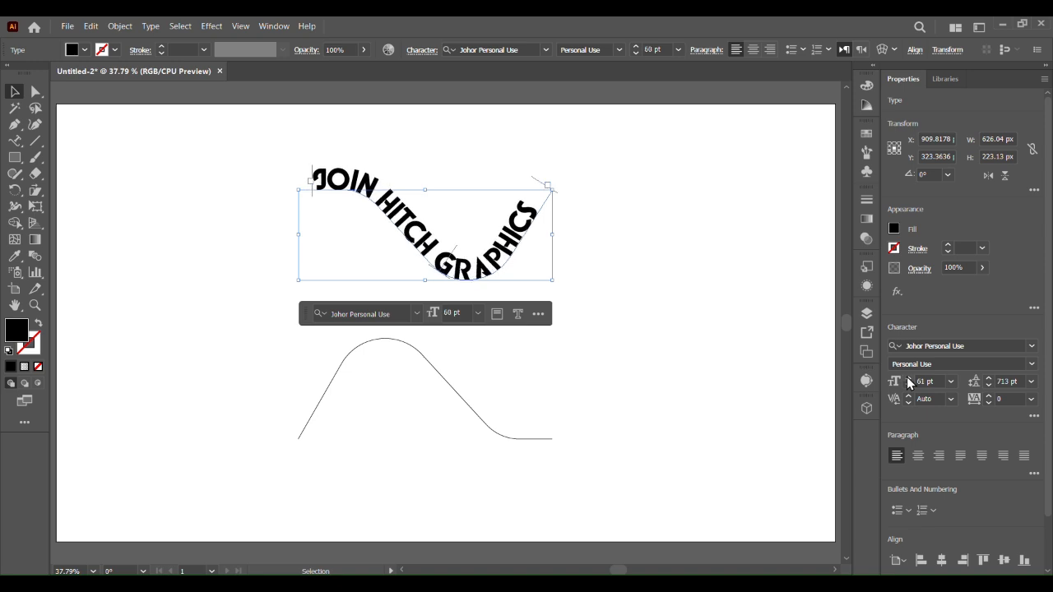
pyautogui.click(908, 378)
pyautogui.click(908, 378)
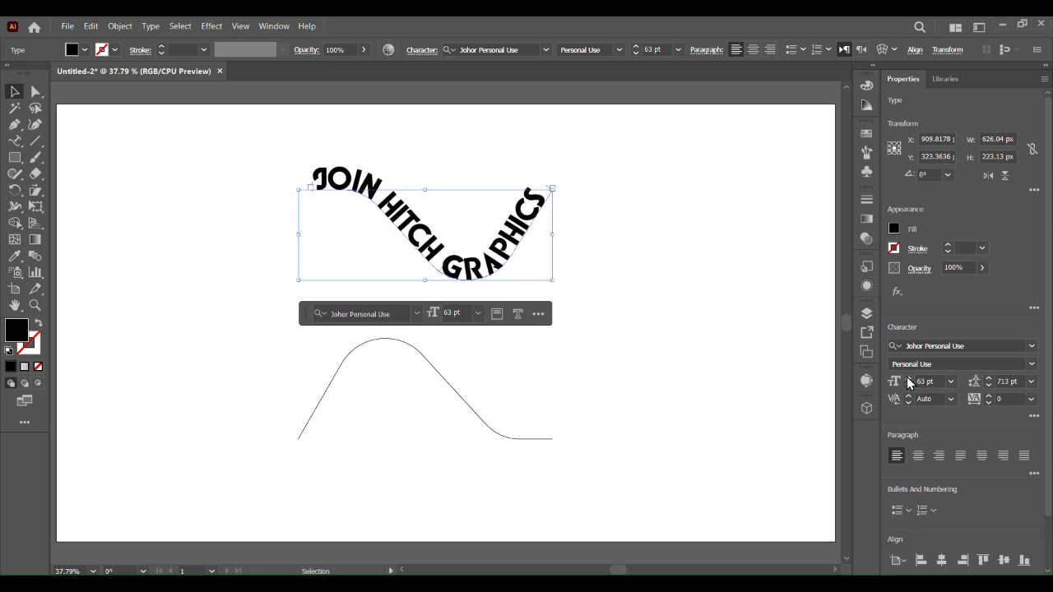
# Copy the "JOIN HITCH GRAPHICS" text and paste it as path type on the lower curve from its right endpoint
pyautogui.rightClick(365, 192)
pyautogui.moveTo(378, 380)
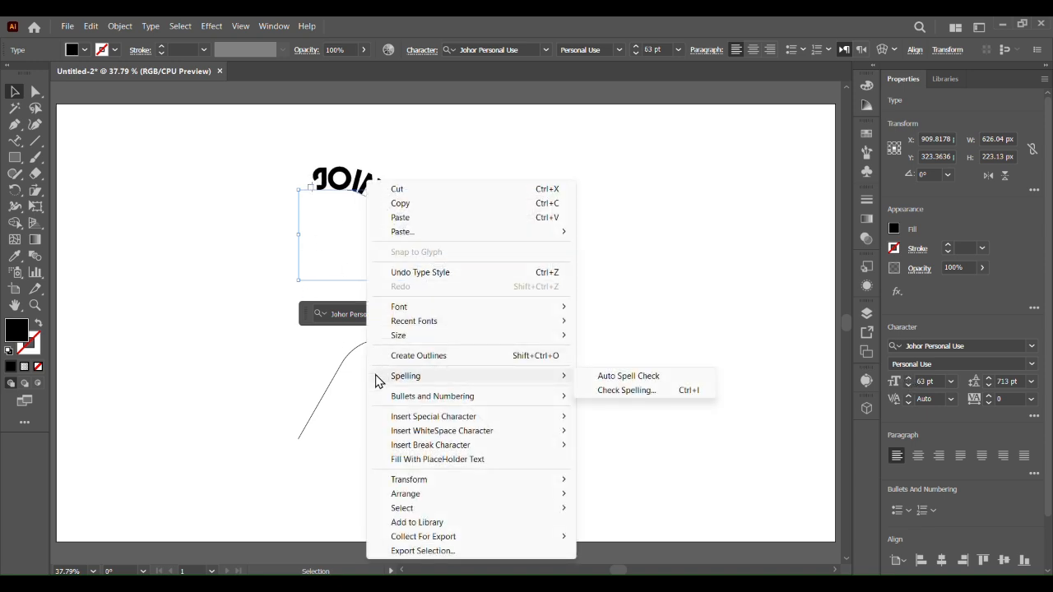
pyautogui.click(412, 204)
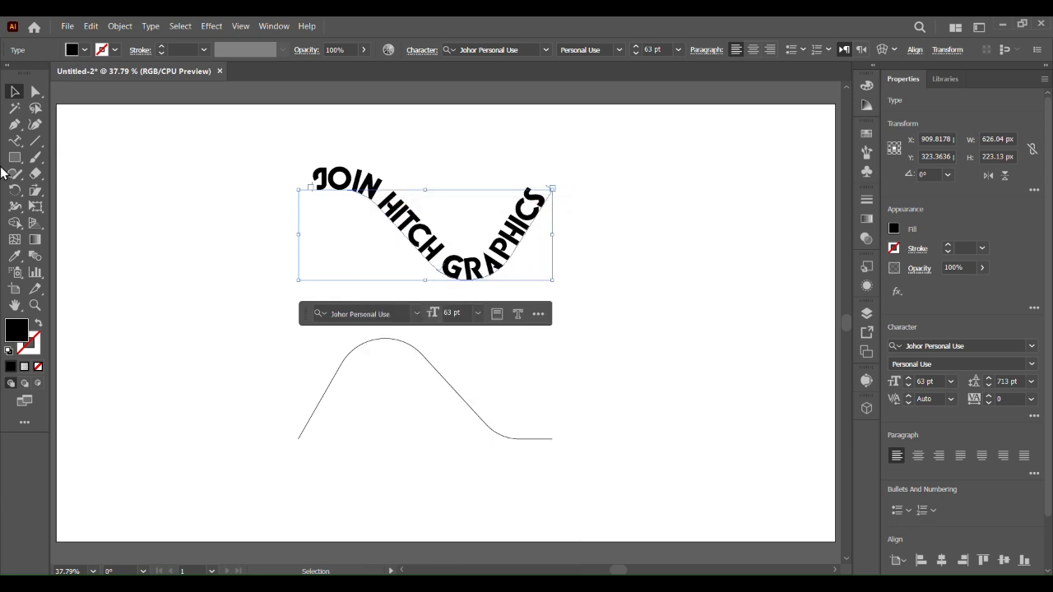
pyautogui.click(15, 142)
pyautogui.click(553, 440)
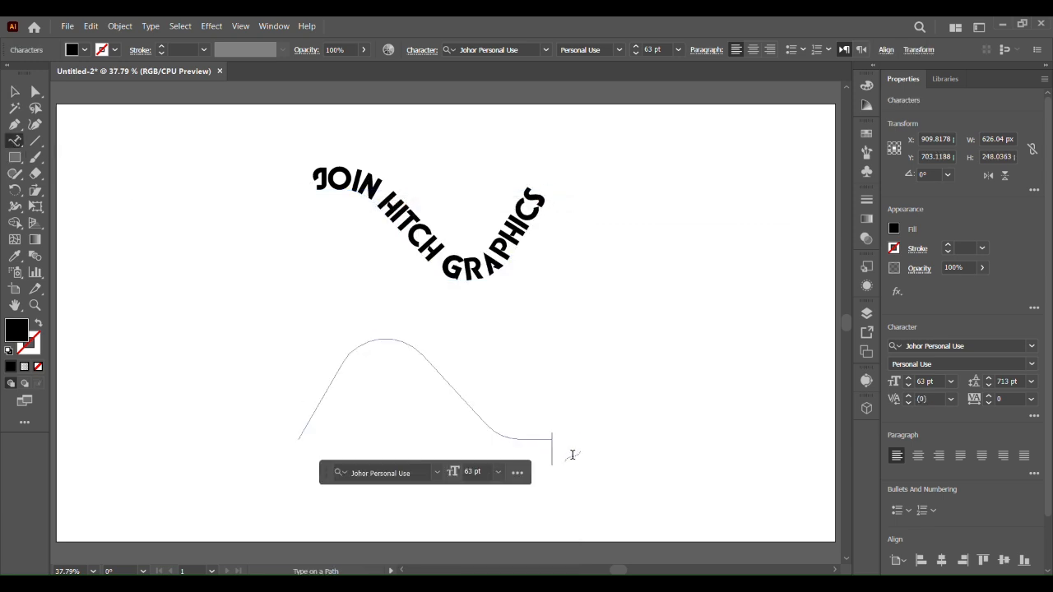
pyautogui.hotkey('ctrl', 'v')
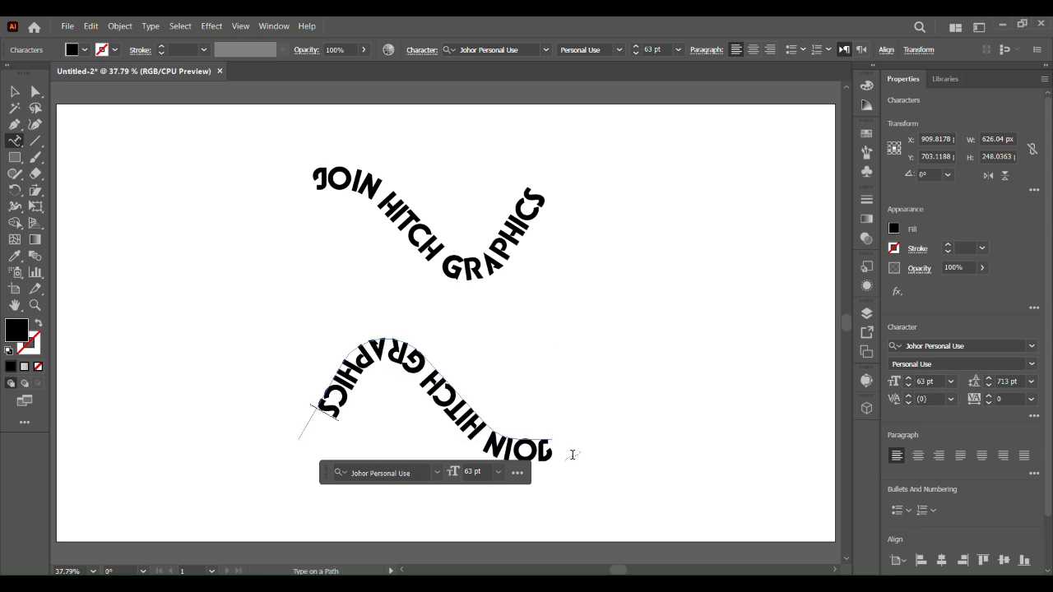
# Flip the lower text to the upper side of its curve and shift its start a little up the left slope
pyautogui.click(15, 91)
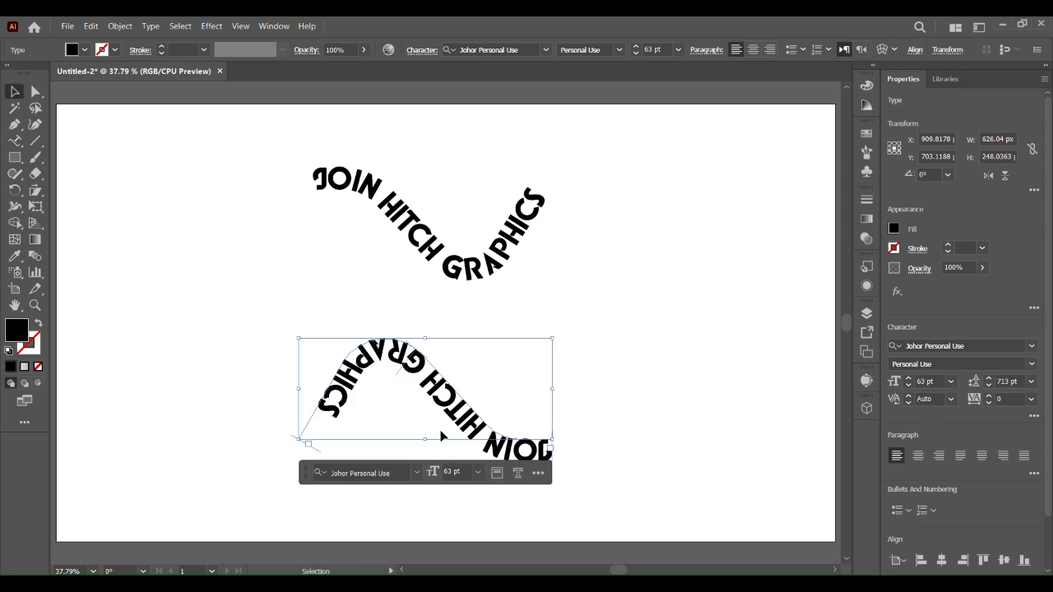
pyautogui.moveTo(411, 371); pyautogui.dragTo(491, 431)
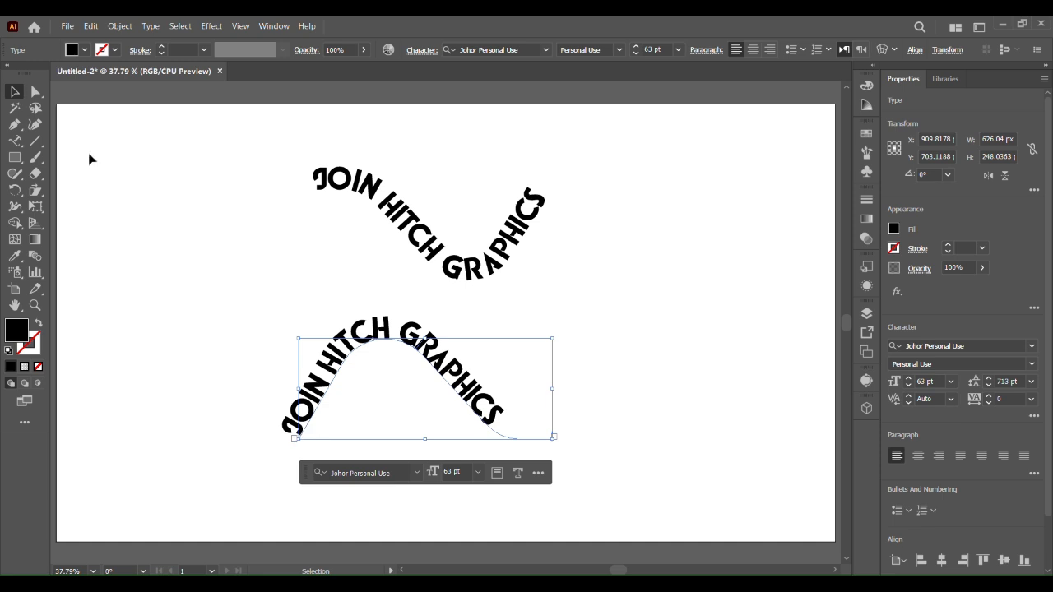
pyautogui.click(35, 93)
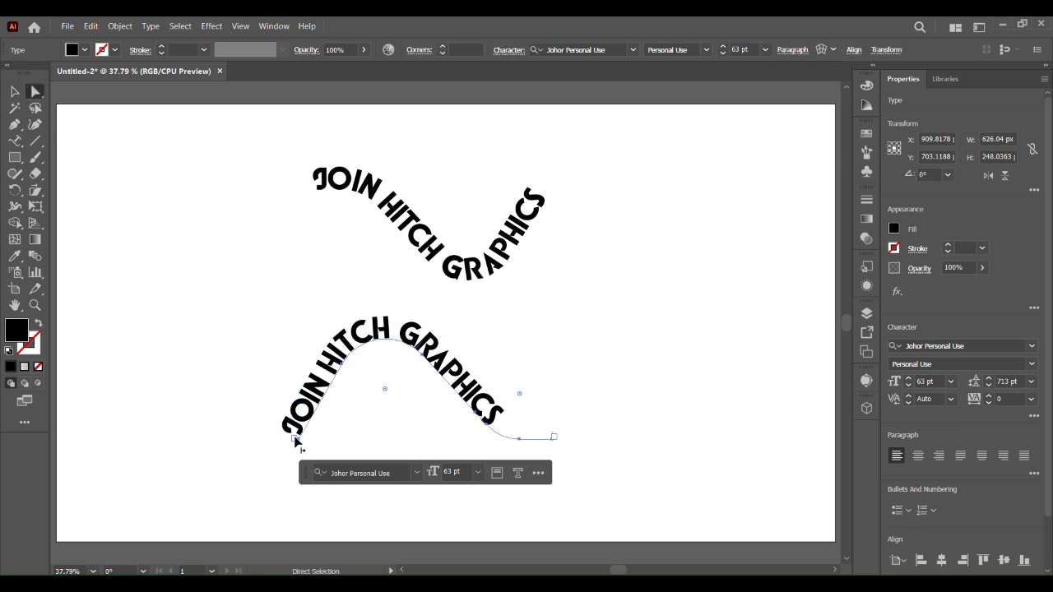
pyautogui.moveTo(298, 435); pyautogui.dragTo(321, 405)
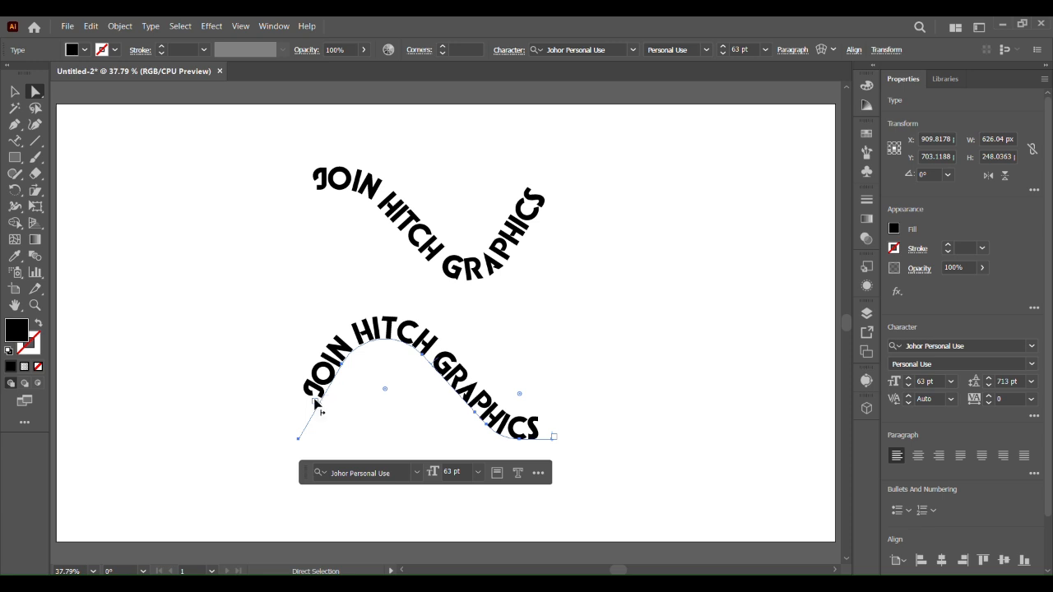
pyautogui.press('t')
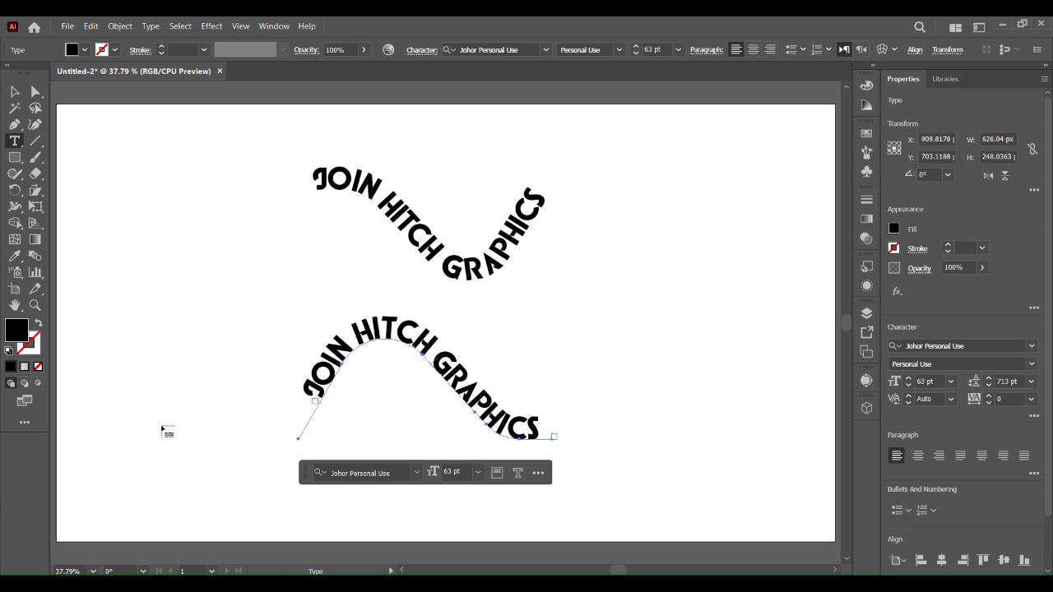
# Apply the Skew type-on-a-path effect to both curved texts, leaving Flip off and the alignment at Baseline
pyautogui.click(9, 96)
pyautogui.click(144, 215)
pyautogui.moveTo(173, 162); pyautogui.dragTo(607, 515)
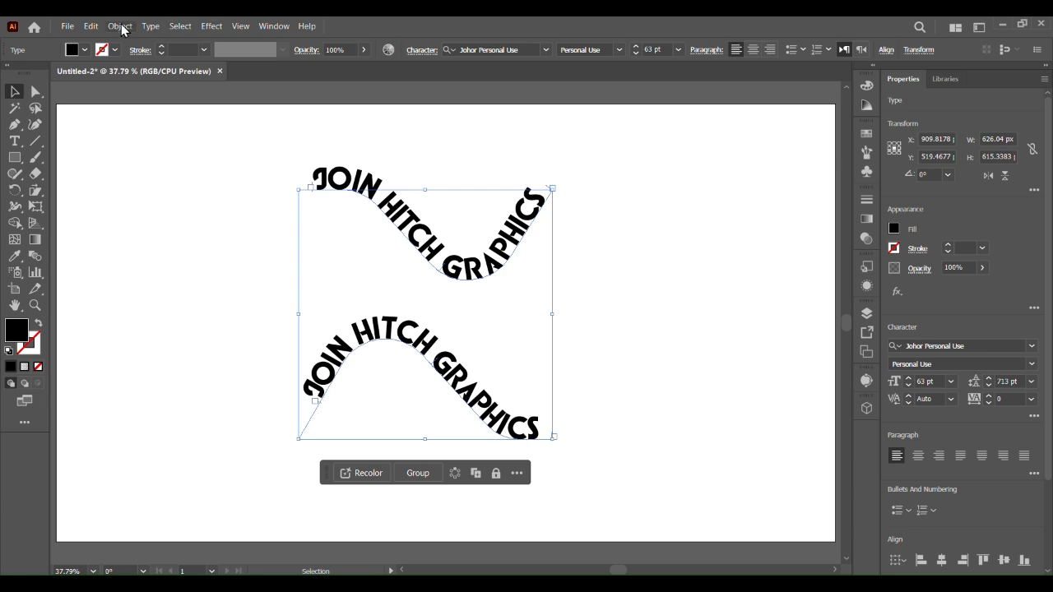
pyautogui.click(150, 25)
pyautogui.moveTo(342, 154)
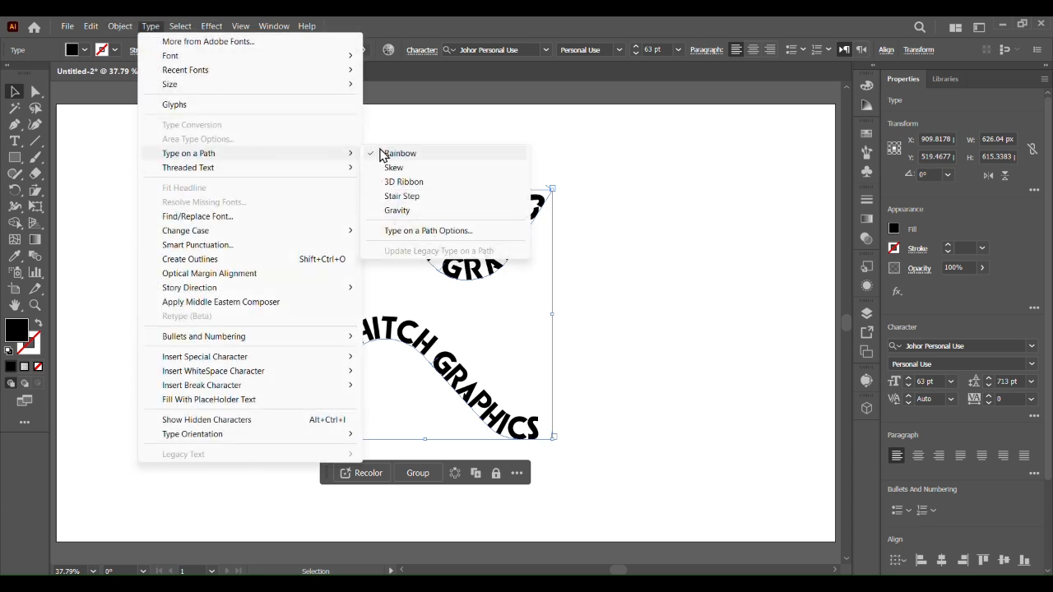
pyautogui.click(489, 231)
pyautogui.click(738, 195)
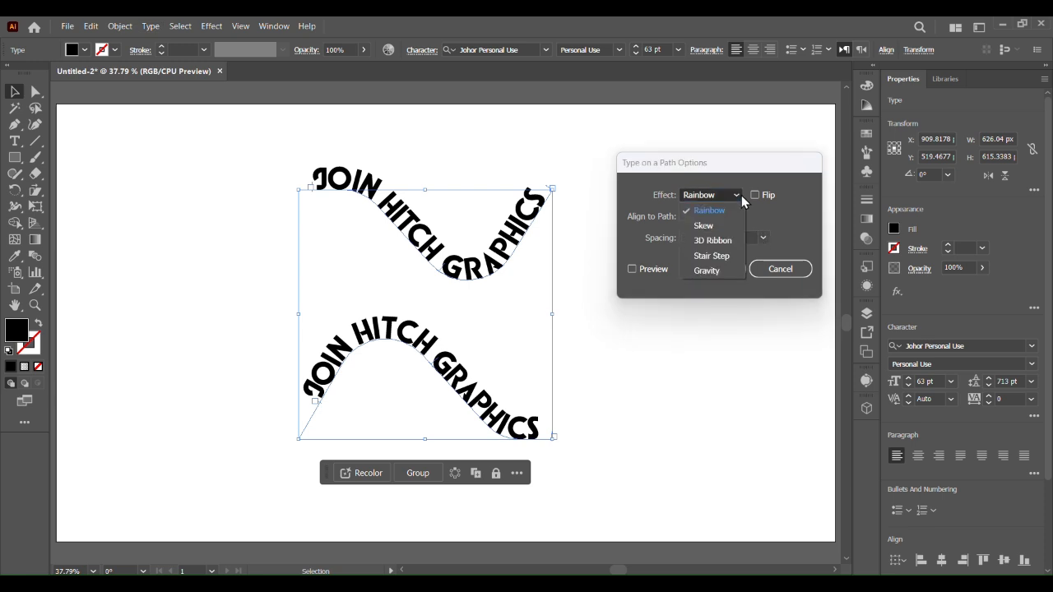
pyautogui.click(632, 270)
pyautogui.click(632, 269)
pyautogui.click(738, 195)
pyautogui.click(719, 224)
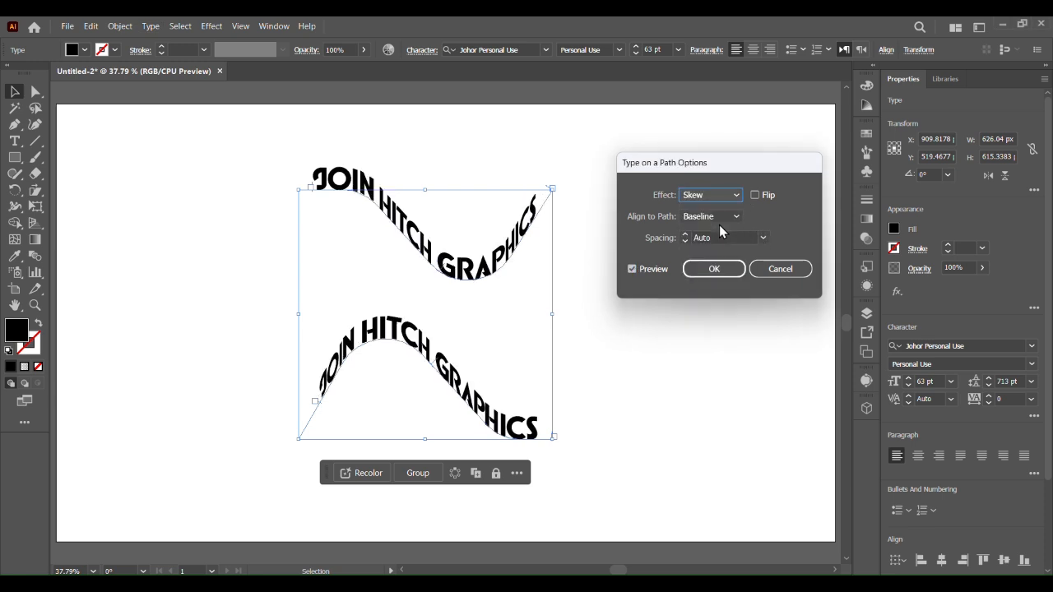
pyautogui.click(755, 195)
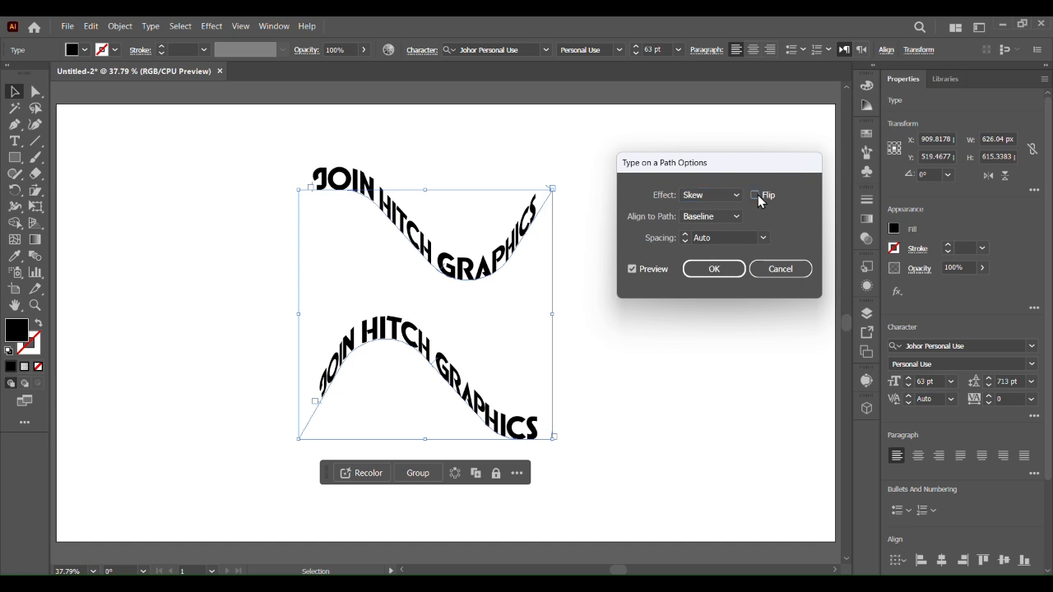
pyautogui.click(755, 194)
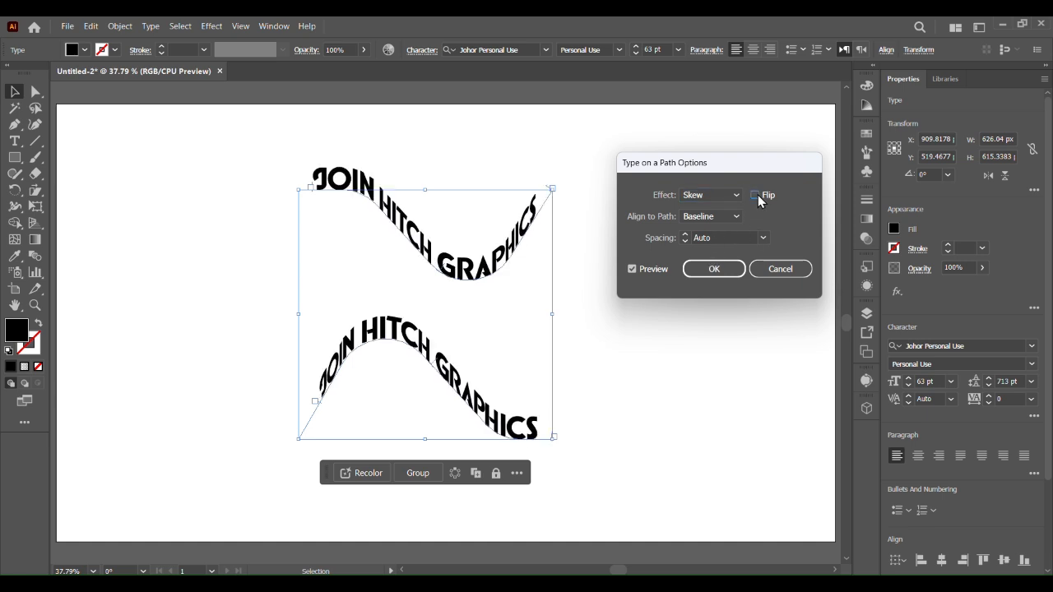
pyautogui.click(721, 271)
pyautogui.click(615, 325)
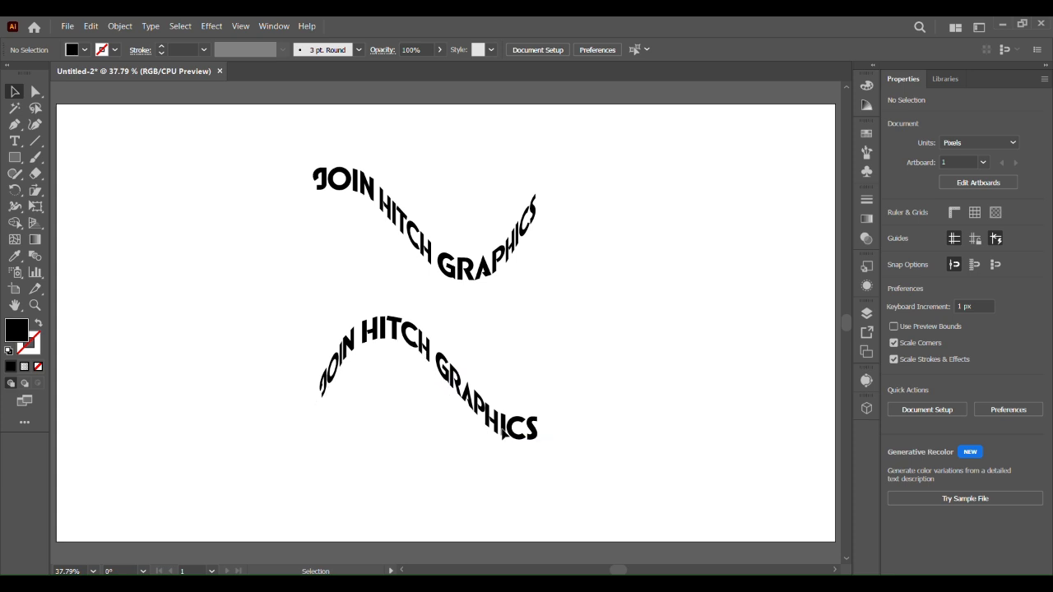
# Preview the Flip option on the lower curved text in the Type on a Path options, and leave it off
pyautogui.click(510, 435)
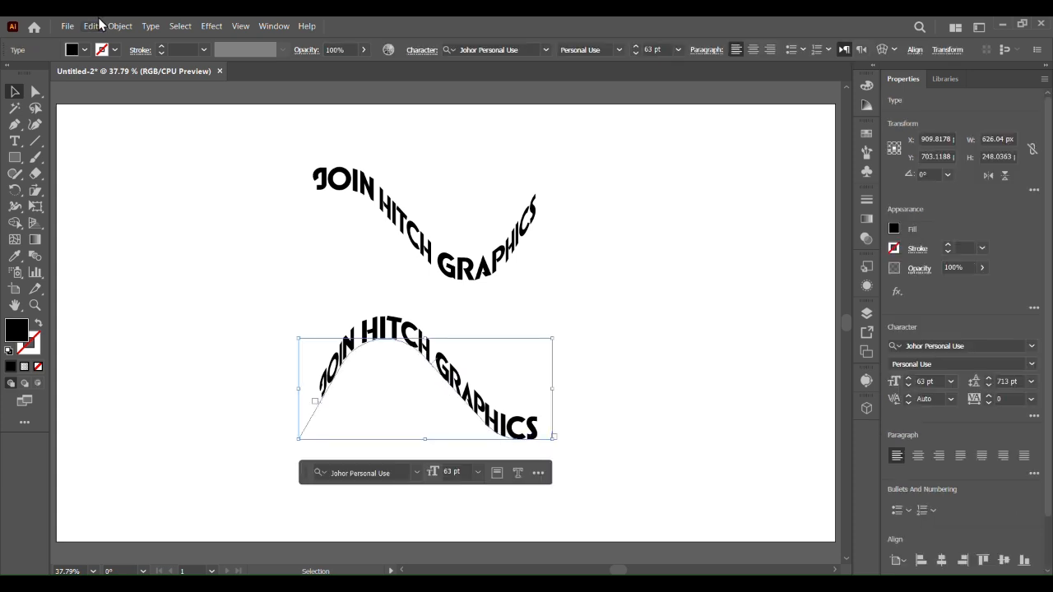
pyautogui.click(153, 26)
pyautogui.moveTo(189, 156)
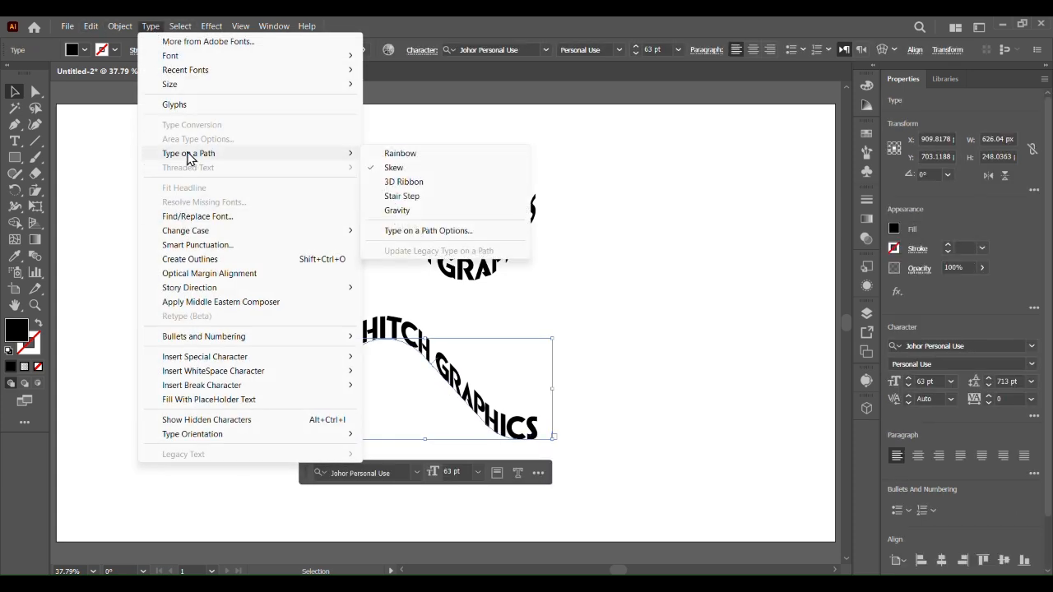
pyautogui.click(427, 231)
pyautogui.click(643, 269)
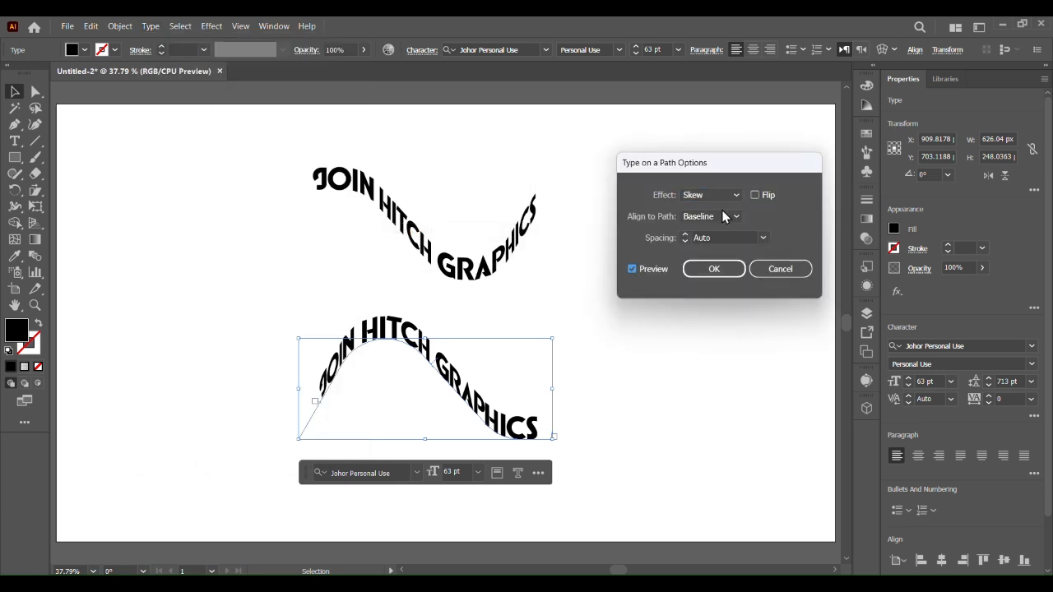
pyautogui.click(755, 197)
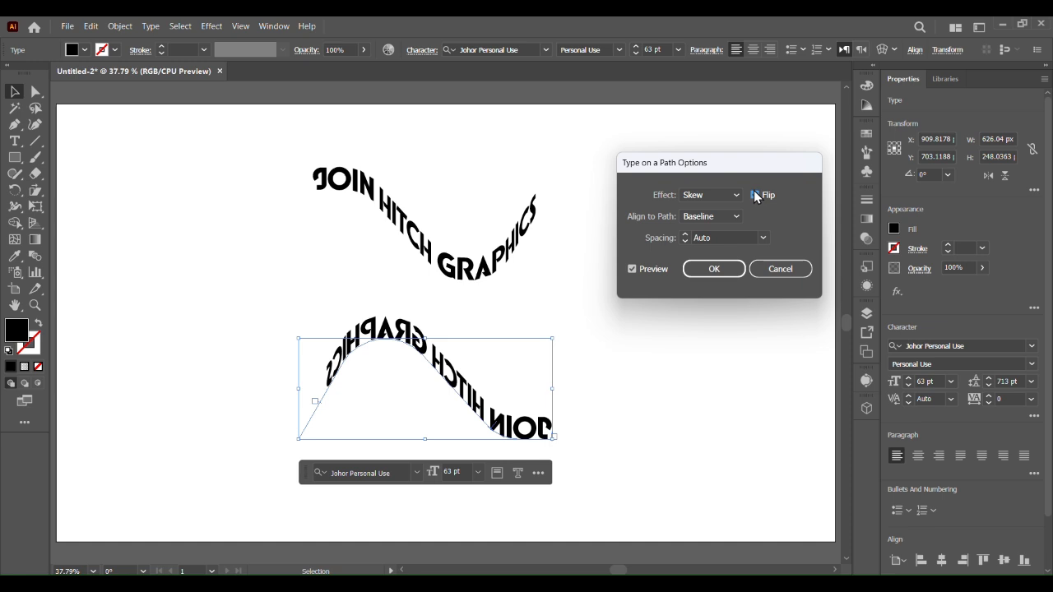
pyautogui.click(755, 198)
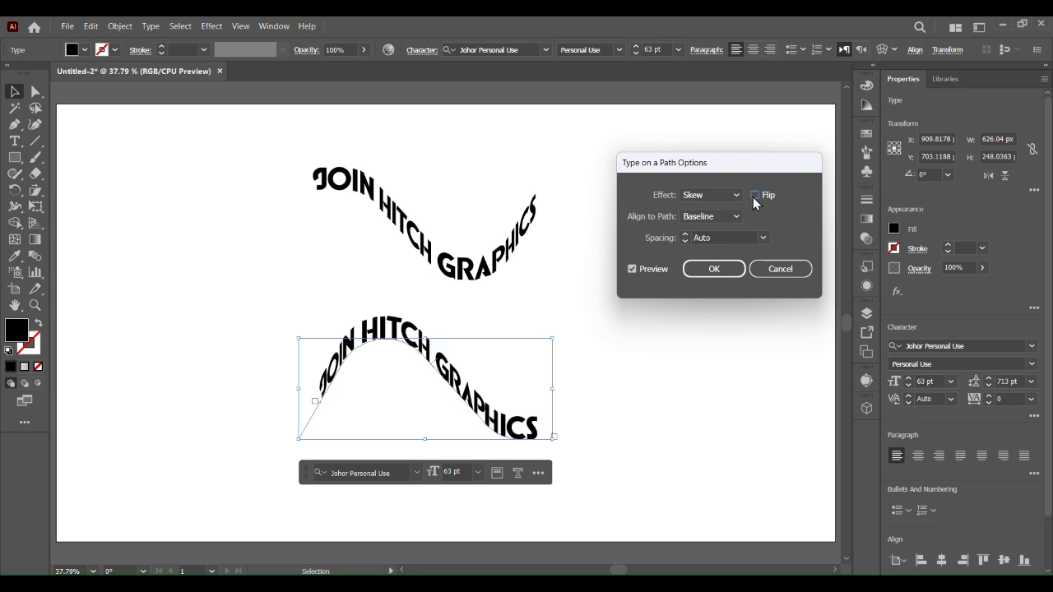
pyautogui.click(731, 274)
pyautogui.click(641, 304)
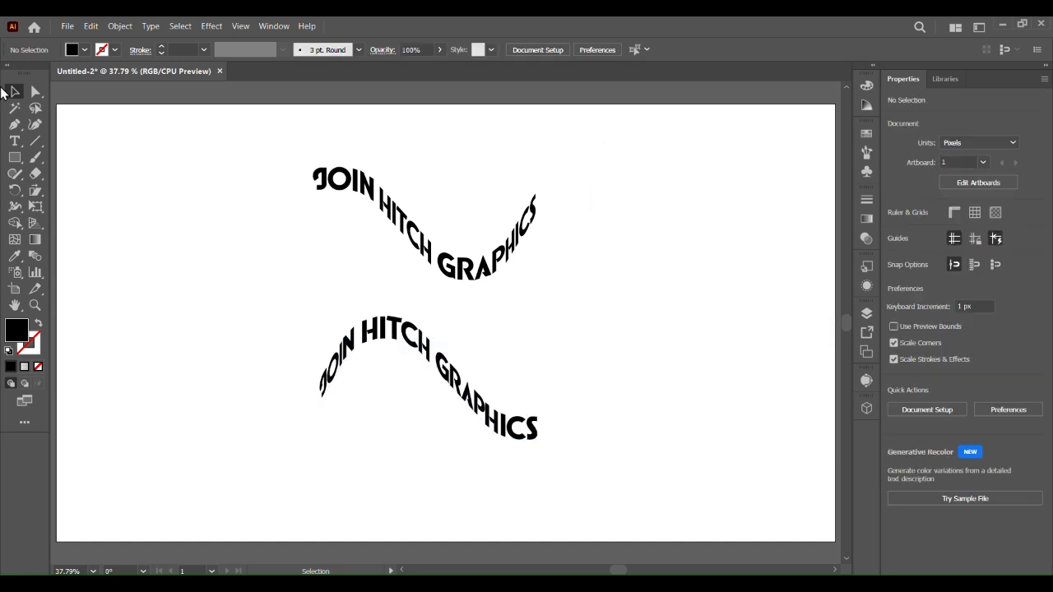
# Shift the start of the lower text slightly further up the left slope of its curve
pyautogui.click(380, 344)
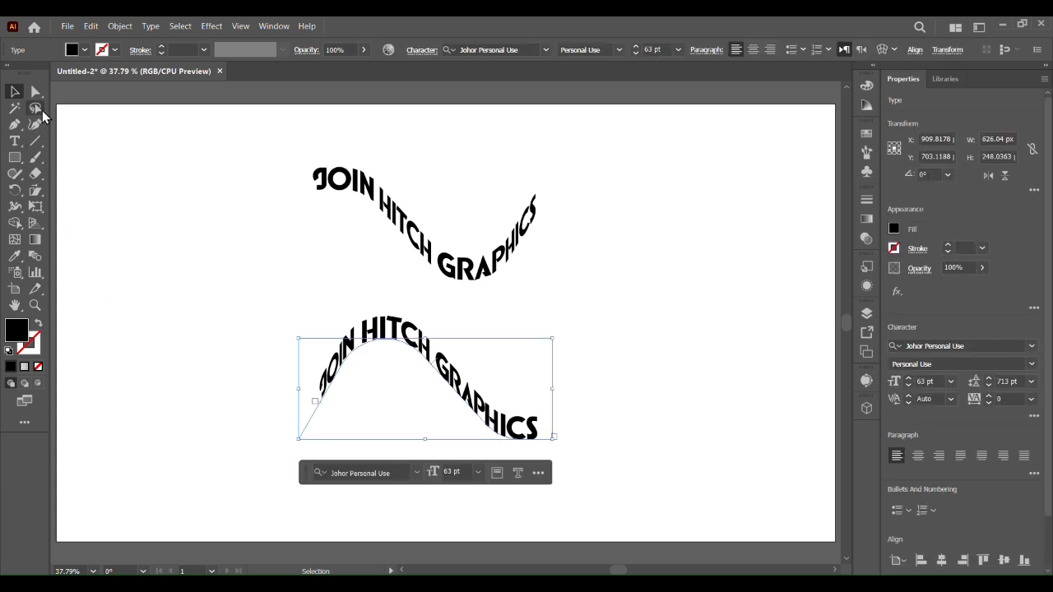
pyautogui.click(36, 92)
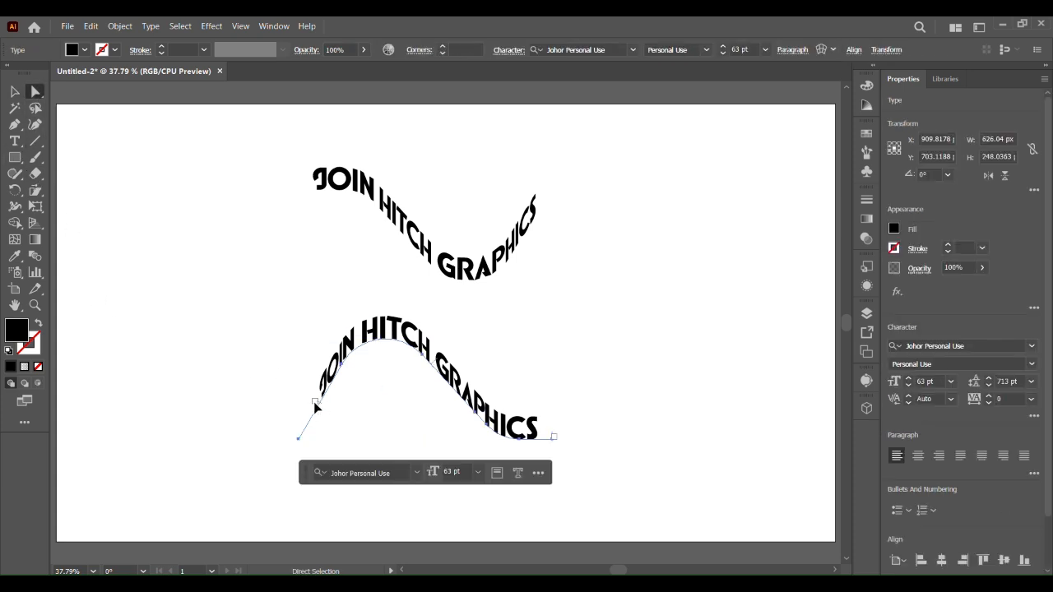
pyautogui.moveTo(315, 403); pyautogui.dragTo(305, 419)
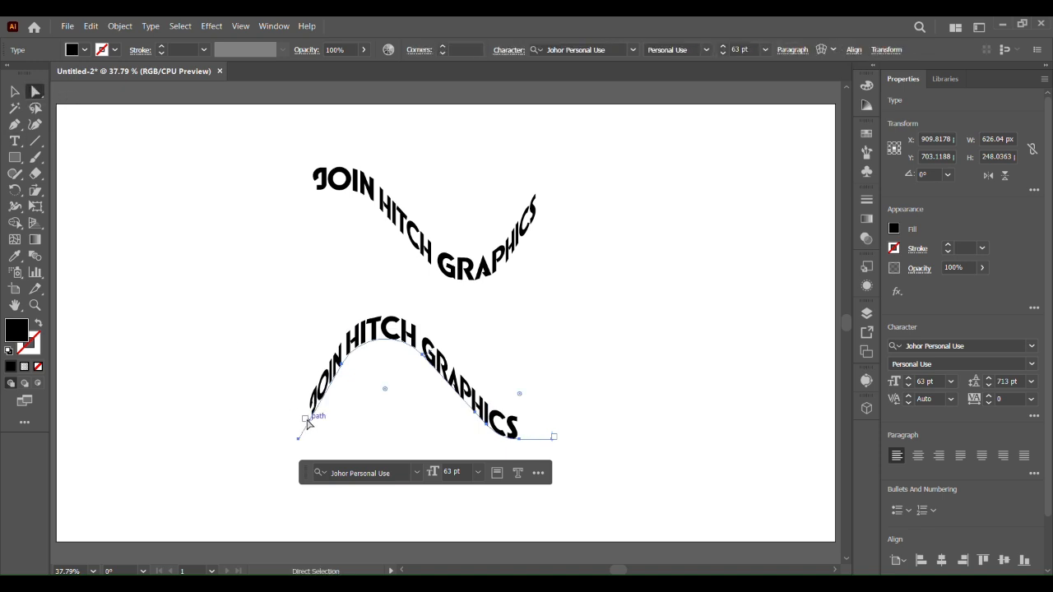
pyautogui.moveTo(310, 417); pyautogui.dragTo(320, 394)
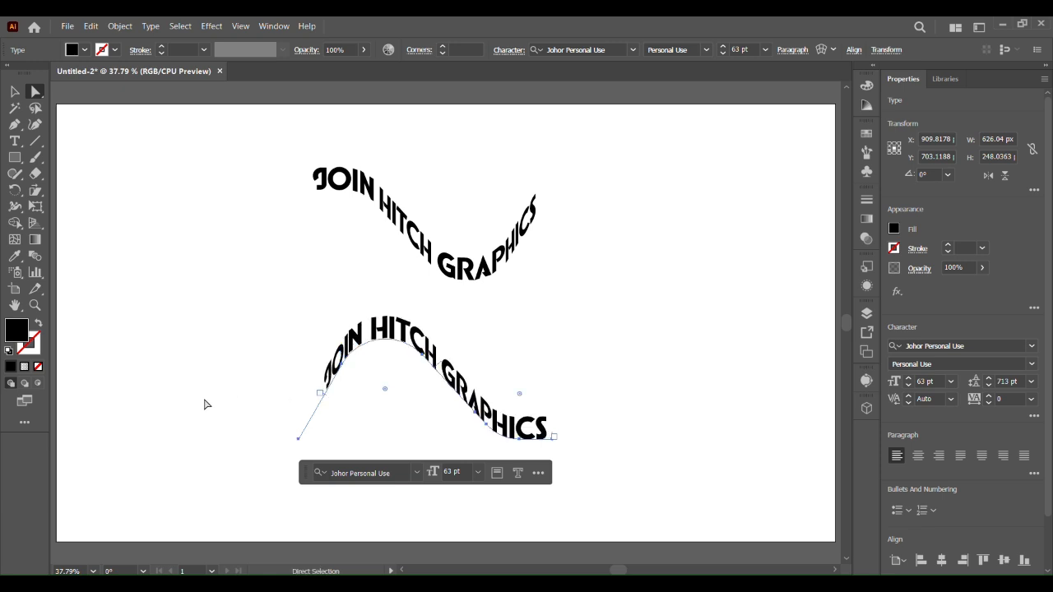
pyautogui.press('v')
pyautogui.click(216, 156)
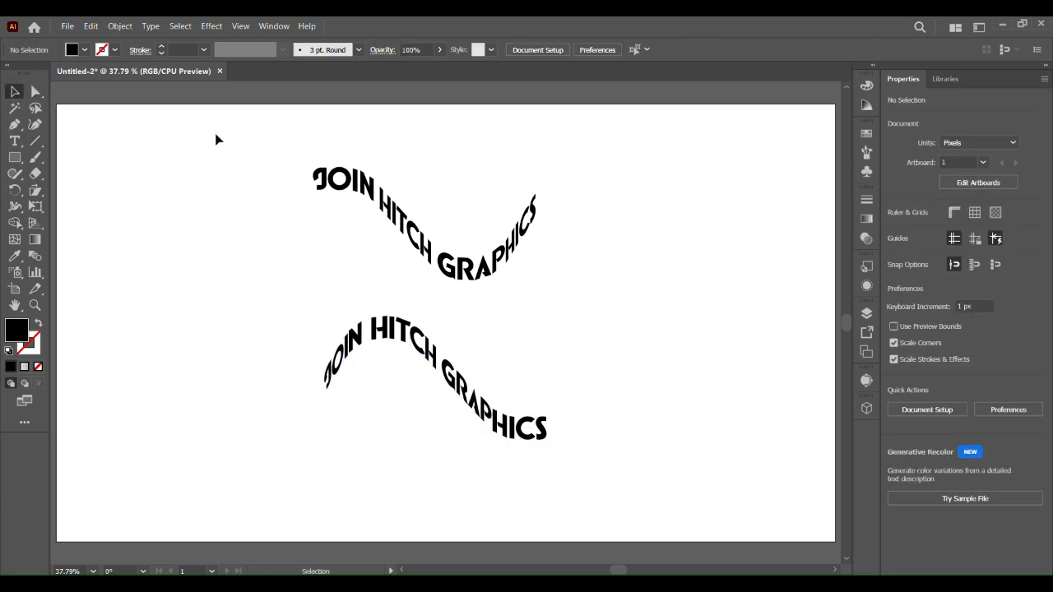
# Convert both curved texts to outlines
pyautogui.hotkey('ctrl', 'a')
pyautogui.rightClick(469, 197)
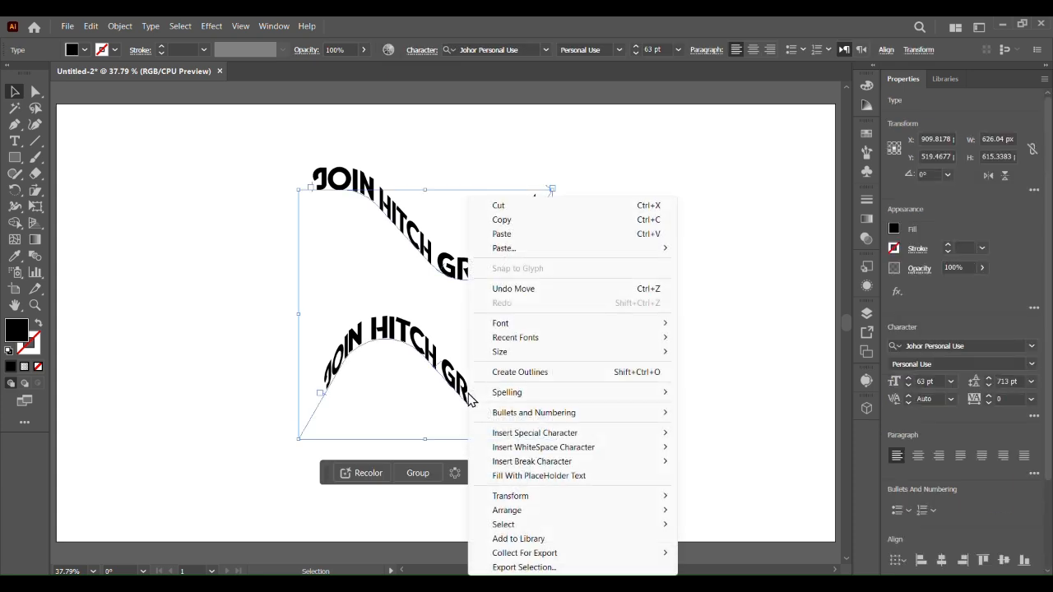
pyautogui.click(523, 373)
pyautogui.click(668, 370)
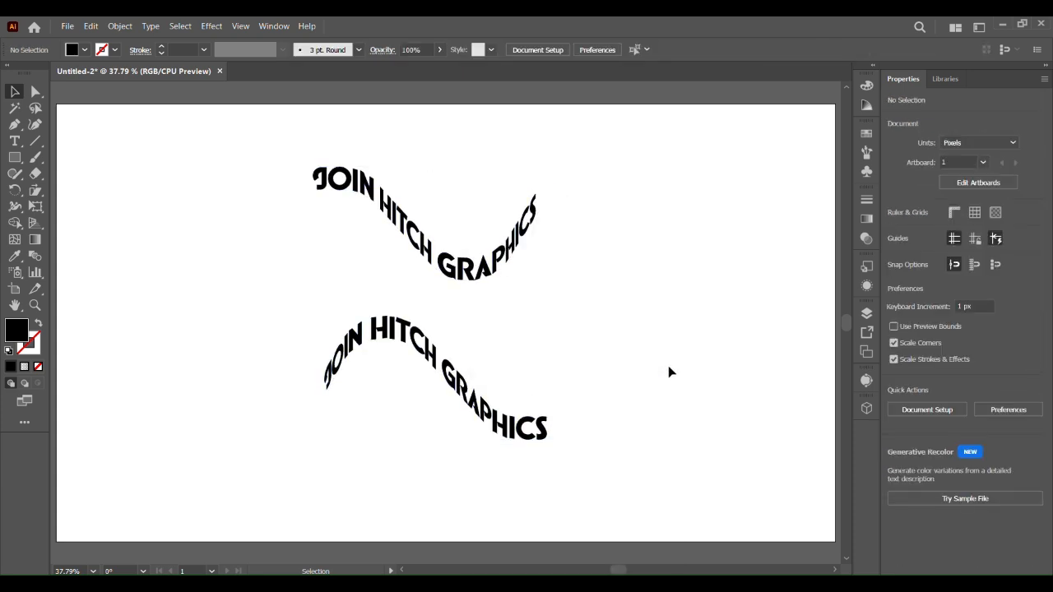
# Duplicate the outlined upper text slightly below itself and fill the copy with the linear transparency gradient
pyautogui.click(387, 222)
pyautogui.moveTo(393, 223)
pyautogui.mouseDown()
pyautogui.moveTo(391, 243)
pyautogui.moveTo(436, 256)
pyautogui.mouseUp()
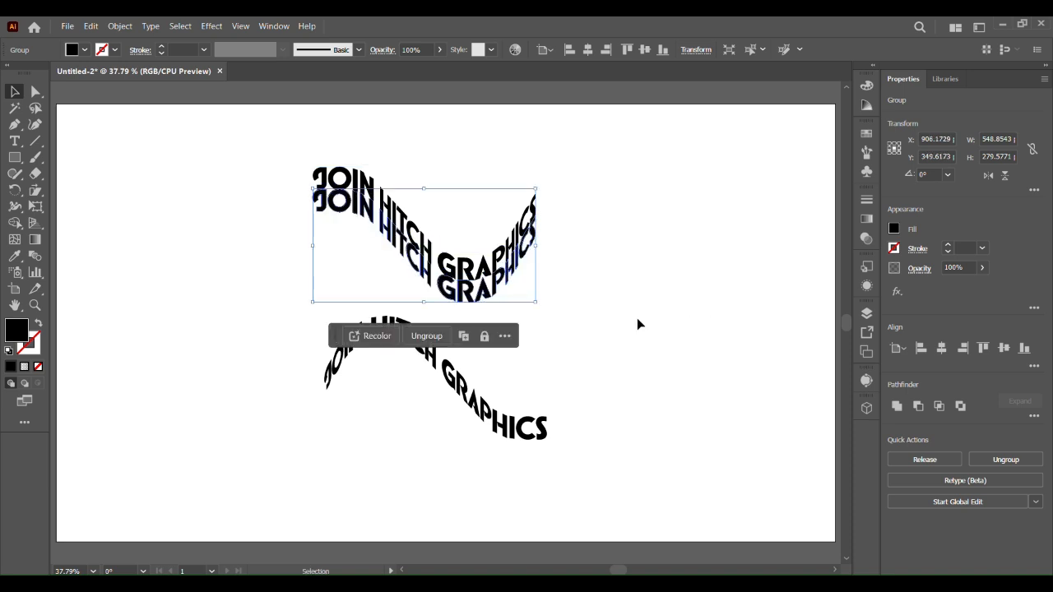
pyautogui.click(866, 219)
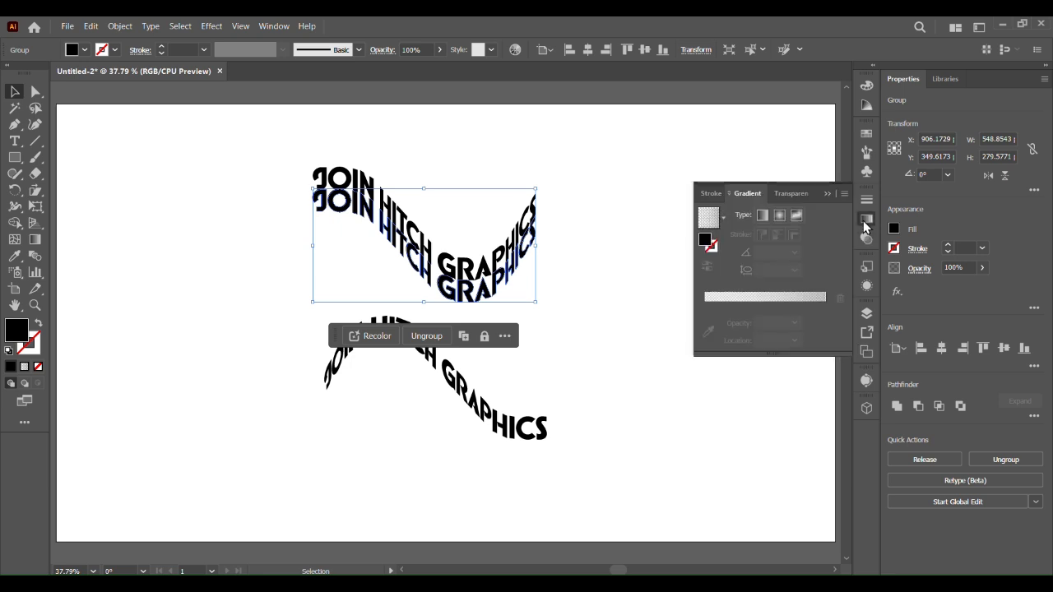
pyautogui.click(764, 300)
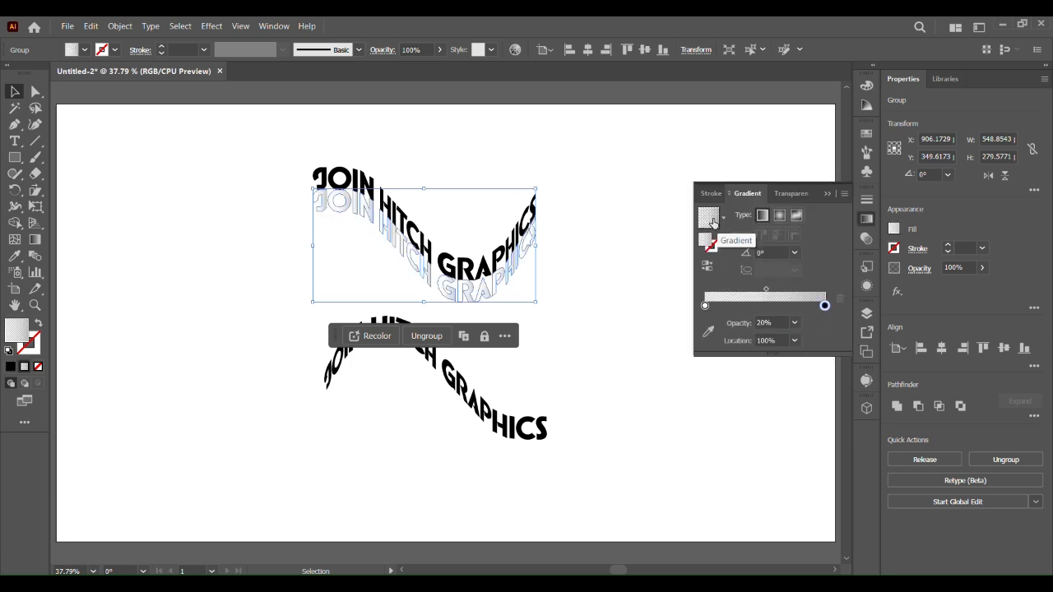
# Set the gradient's start stop to 0% opacity and its end stop to 20% opacity
pyautogui.click(705, 306)
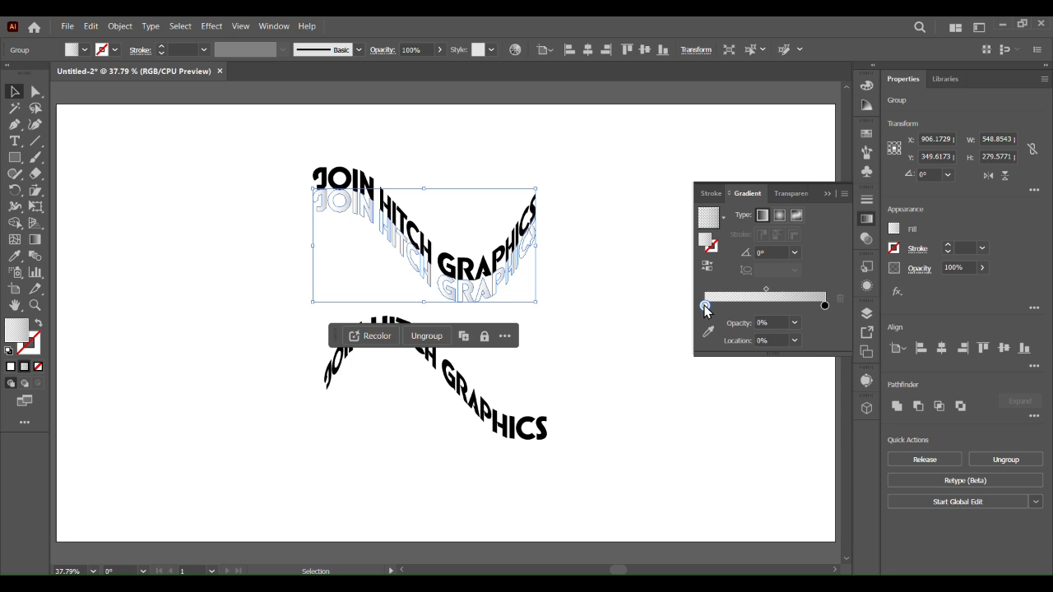
pyautogui.click(773, 323)
pyautogui.write('0')
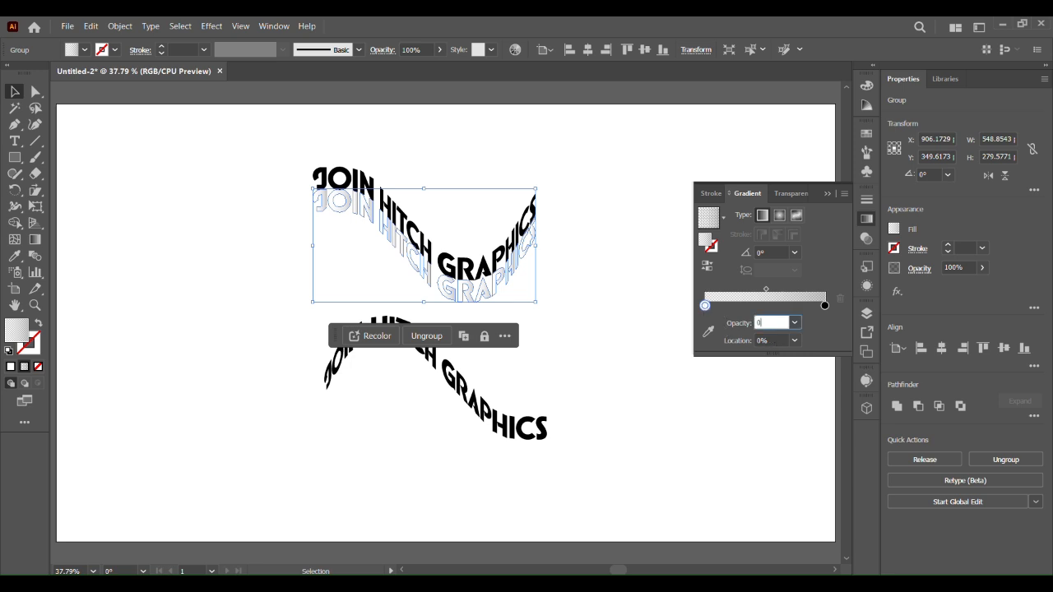
pyautogui.press('Return')
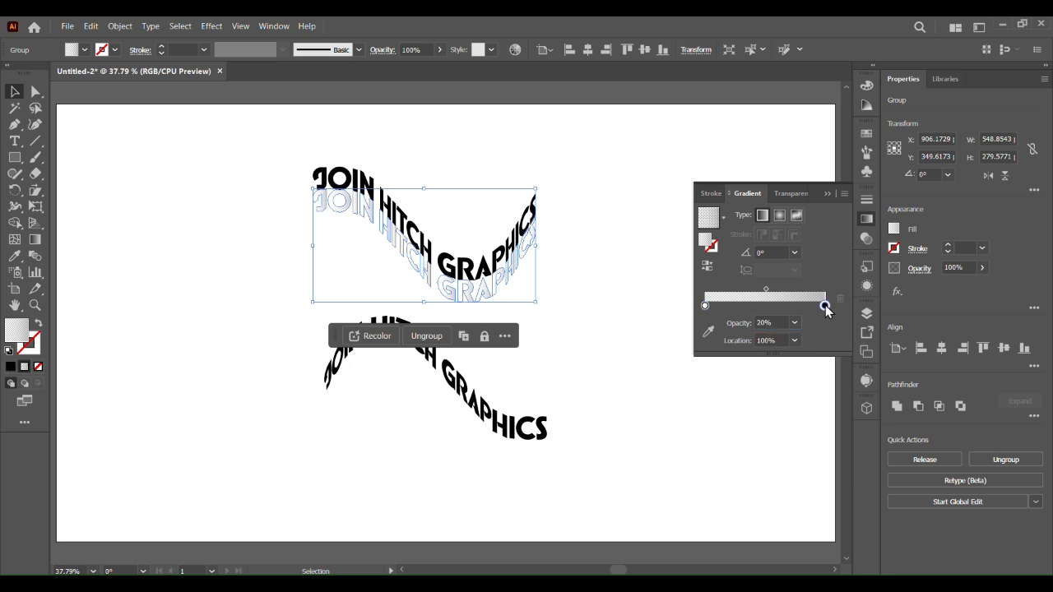
pyautogui.doubleClick(825, 306)
pyautogui.click(826, 309)
pyautogui.moveTo(773, 322); pyautogui.dragTo(705, 323)
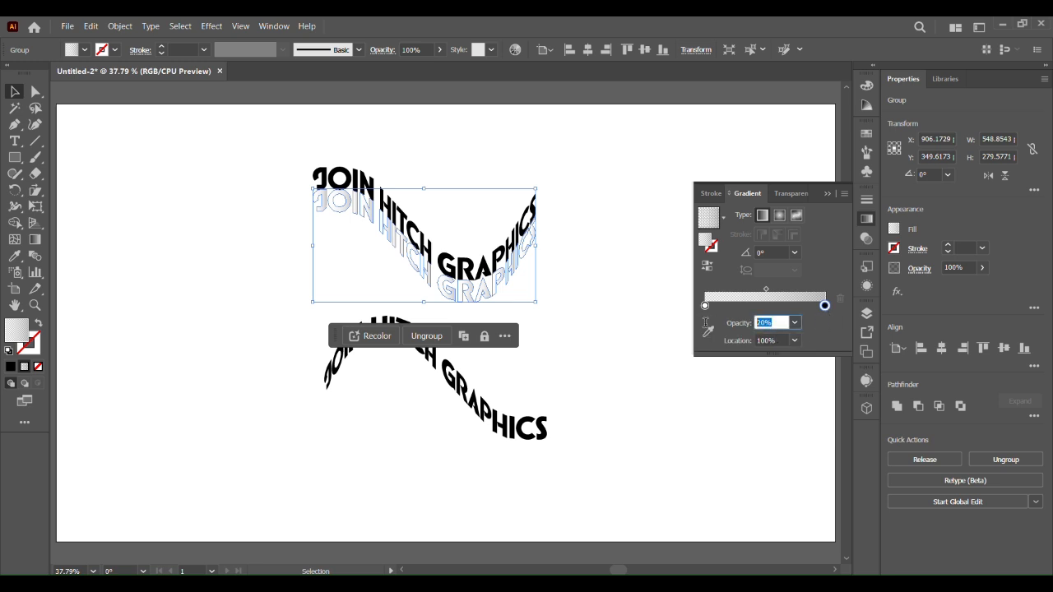
pyautogui.write('2')
pyautogui.press('Return')
# Set the gradient angle of the upper text's reflection to 90°
pyautogui.click(794, 253)
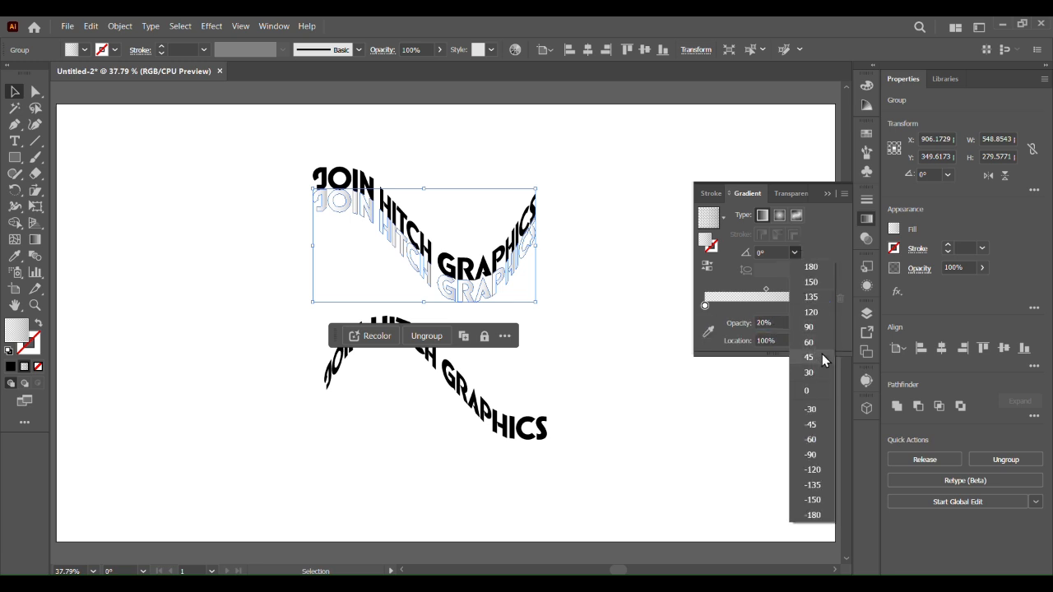
pyautogui.click(816, 327)
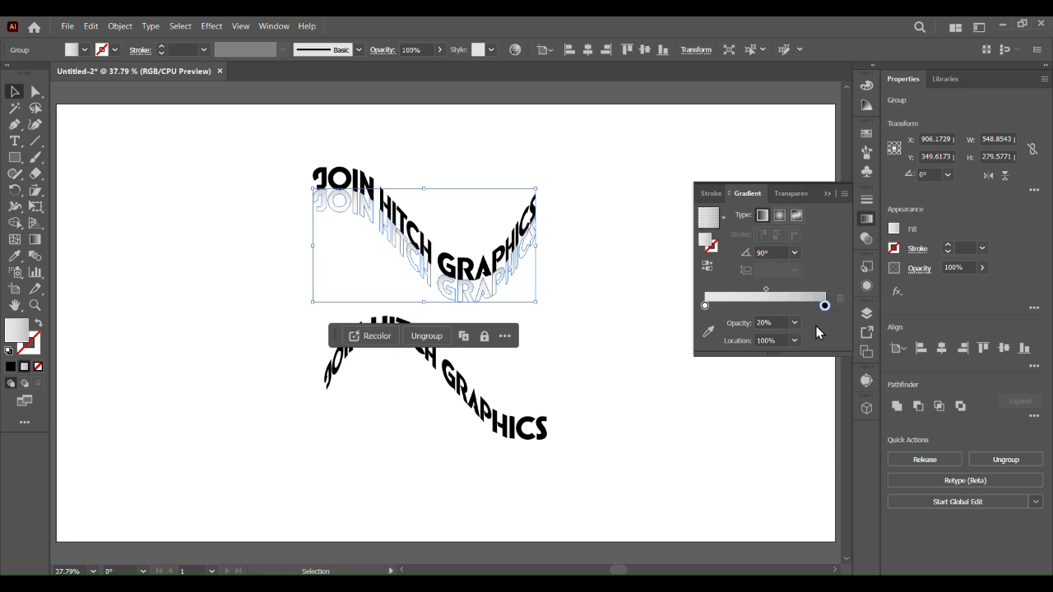
pyautogui.click(697, 423)
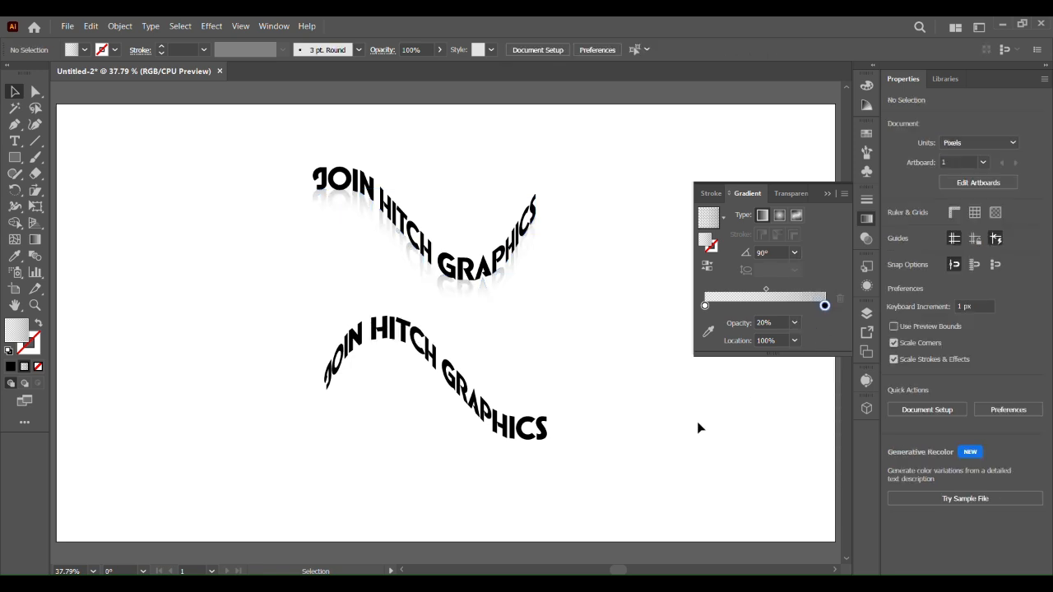
pyautogui.click(825, 195)
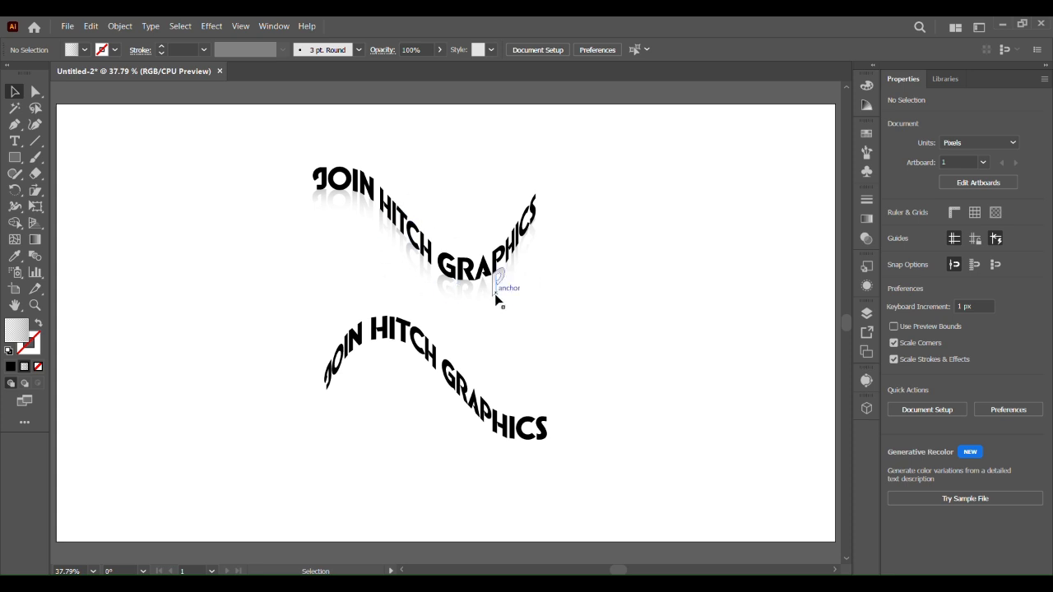
# Duplicate the lower text slightly below itself and fill the copy with the same gradient at a 90° angle
pyautogui.click(434, 366)
pyautogui.moveTo(434, 366); pyautogui.dragTo(435, 388)
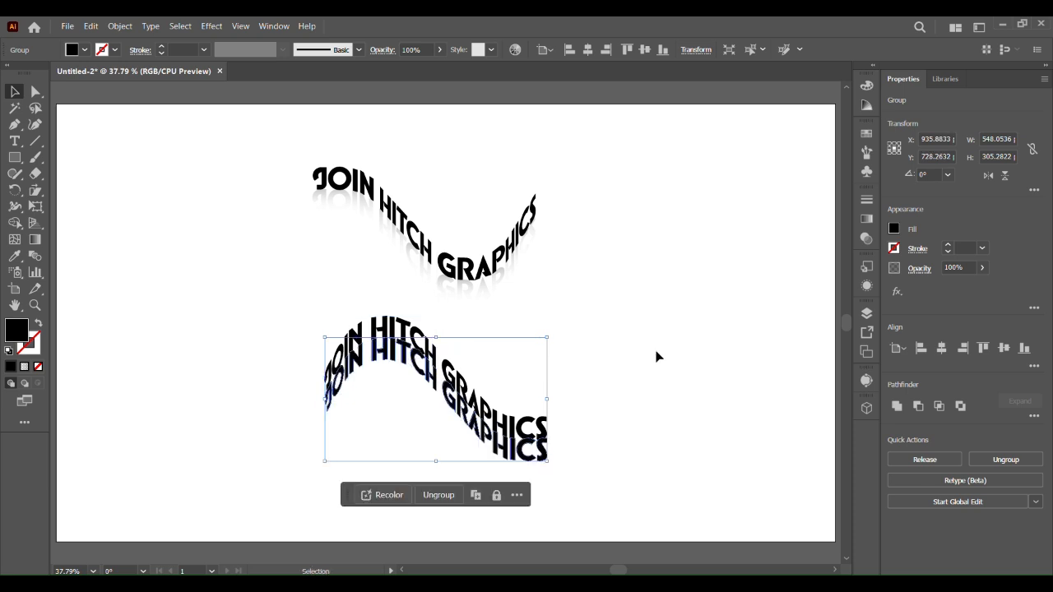
pyautogui.click(866, 219)
pyautogui.click(745, 297)
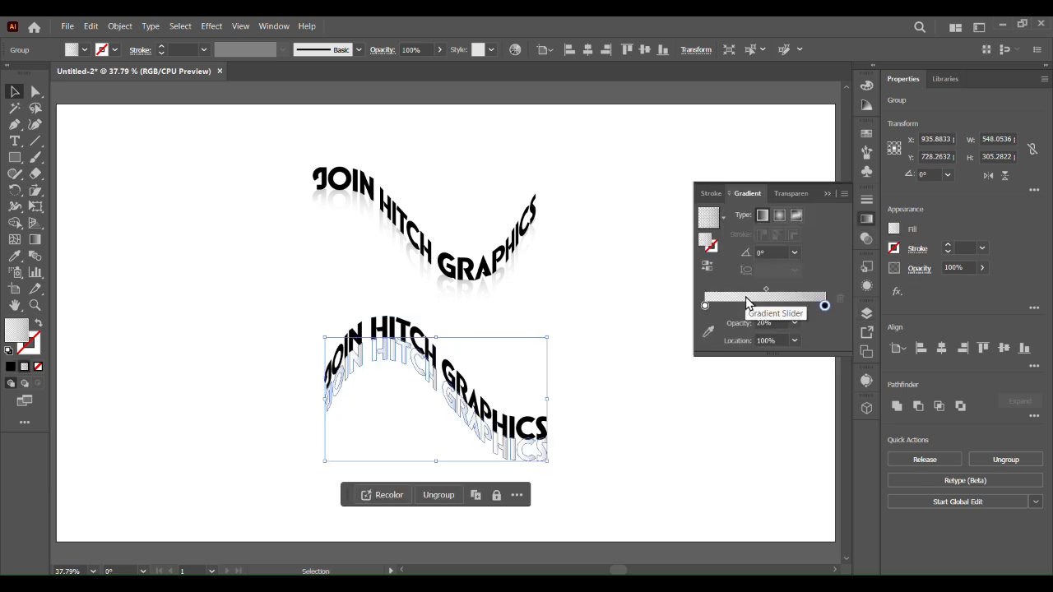
pyautogui.click(796, 254)
pyautogui.click(810, 327)
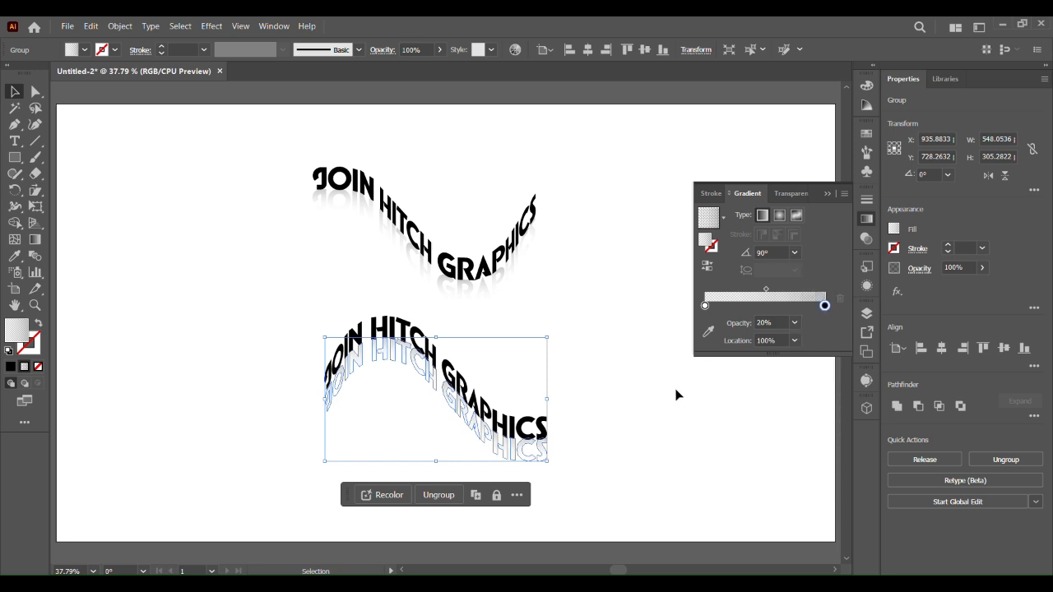
pyautogui.click(677, 404)
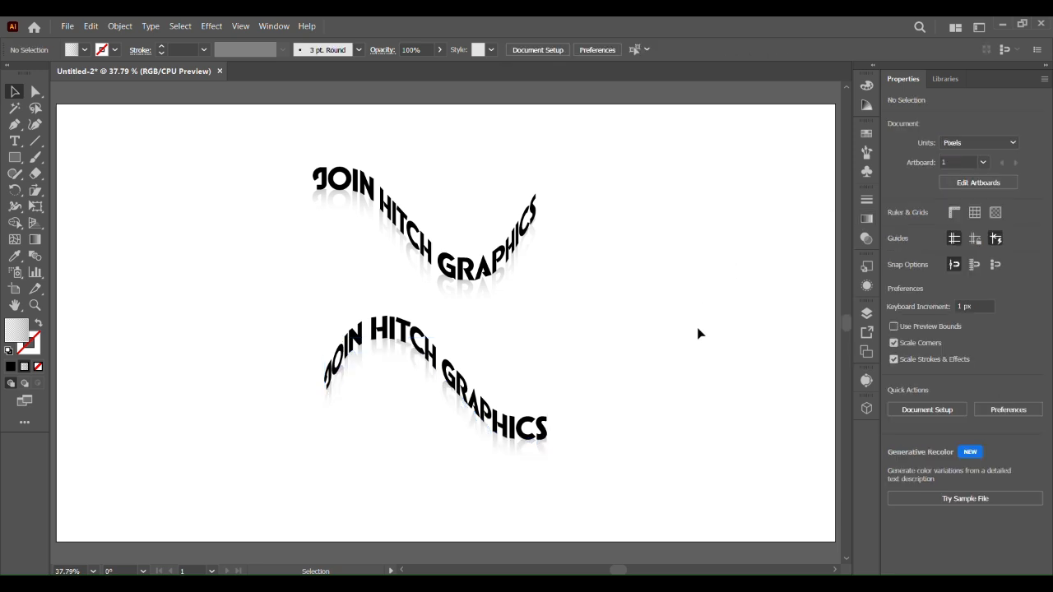
# Group the lower text with its reflection, and group the upper text with its own reflection
pyautogui.moveTo(287, 321); pyautogui.dragTo(401, 403)
pyautogui.rightClick(365, 410)
pyautogui.click(405, 198)
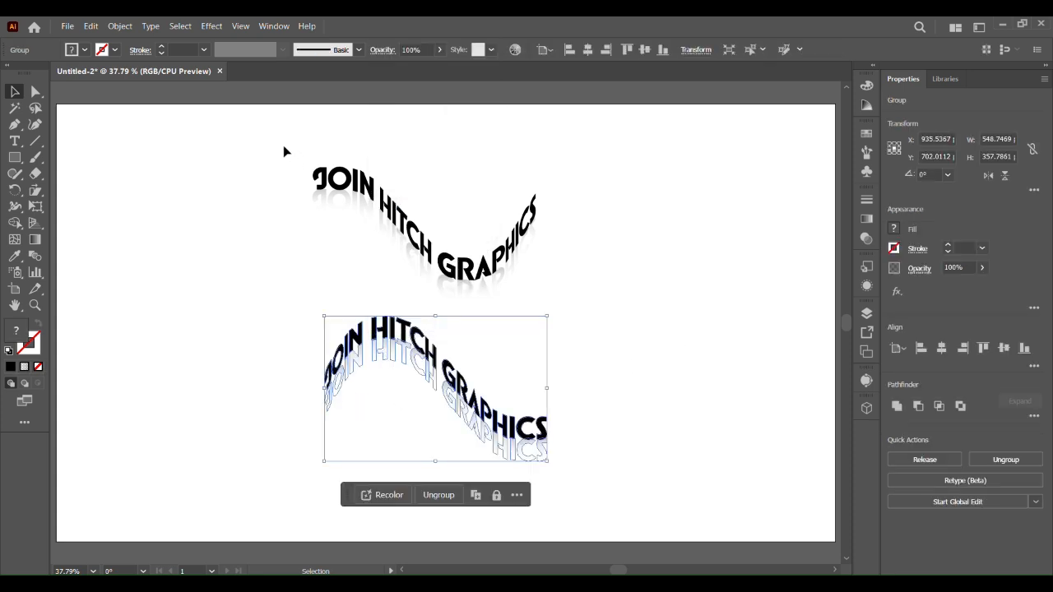
pyautogui.rightClick(338, 186)
pyautogui.click(354, 354)
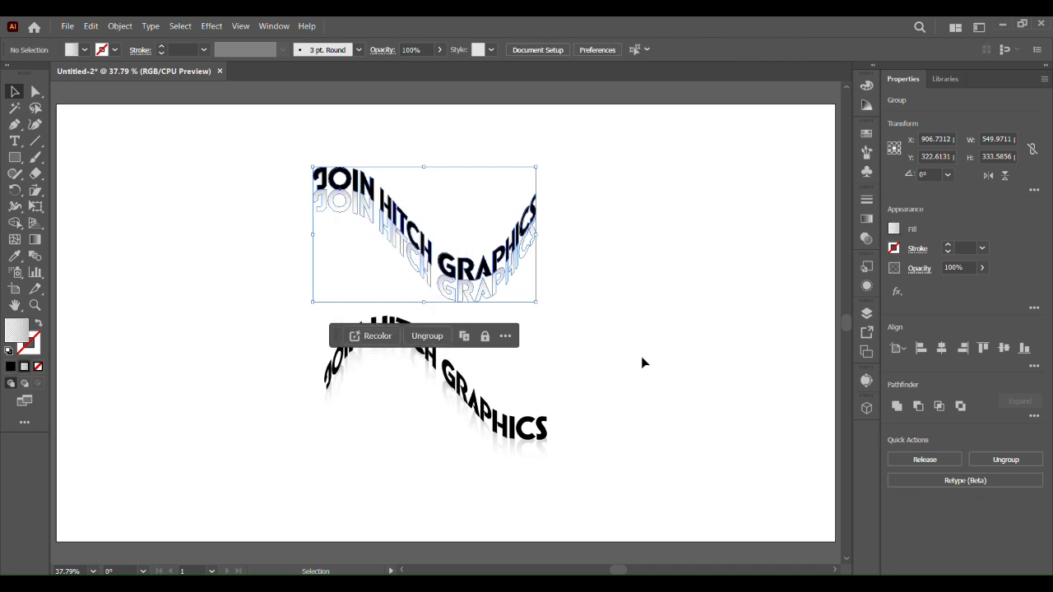
pyautogui.click(642, 360)
# Duplicate the lower text group and place the copy between the upper and lower lines, offset to the left
pyautogui.moveTo(291, 303); pyautogui.dragTo(258, 188)
pyautogui.click(196, 365)
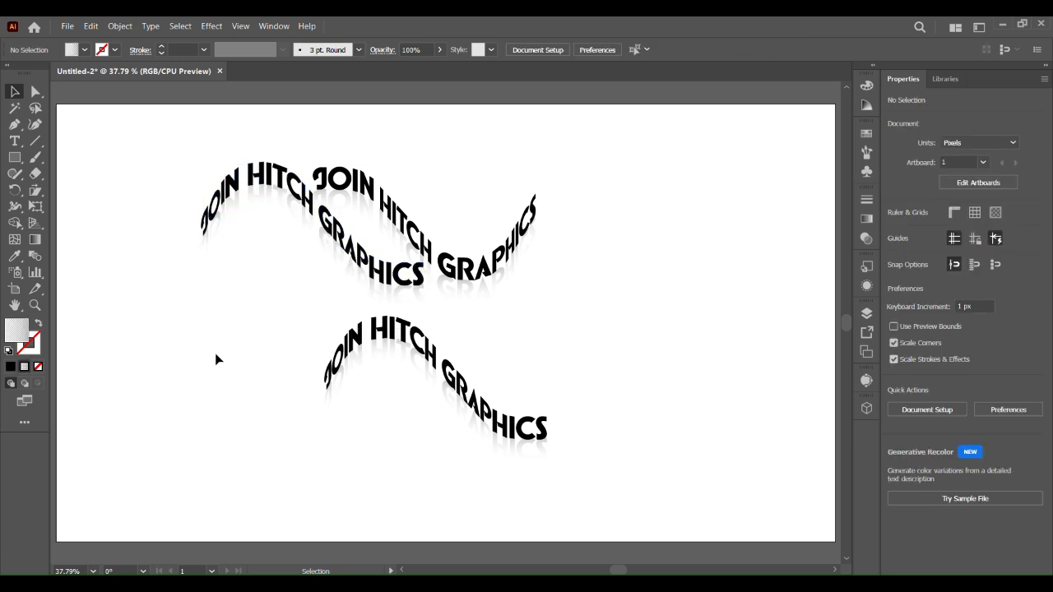
pyautogui.click(376, 258)
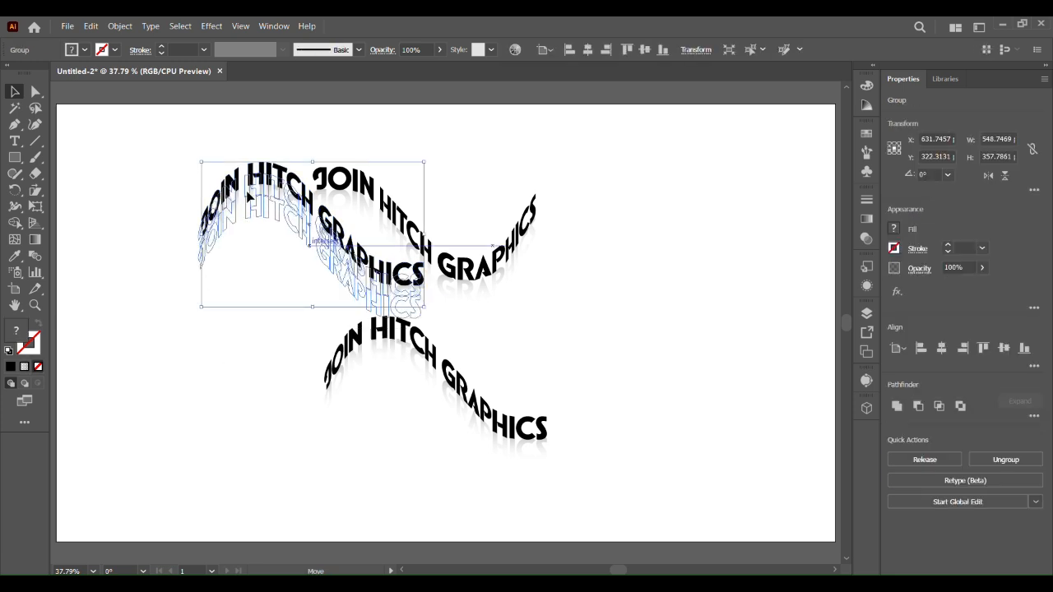
pyautogui.click(220, 413)
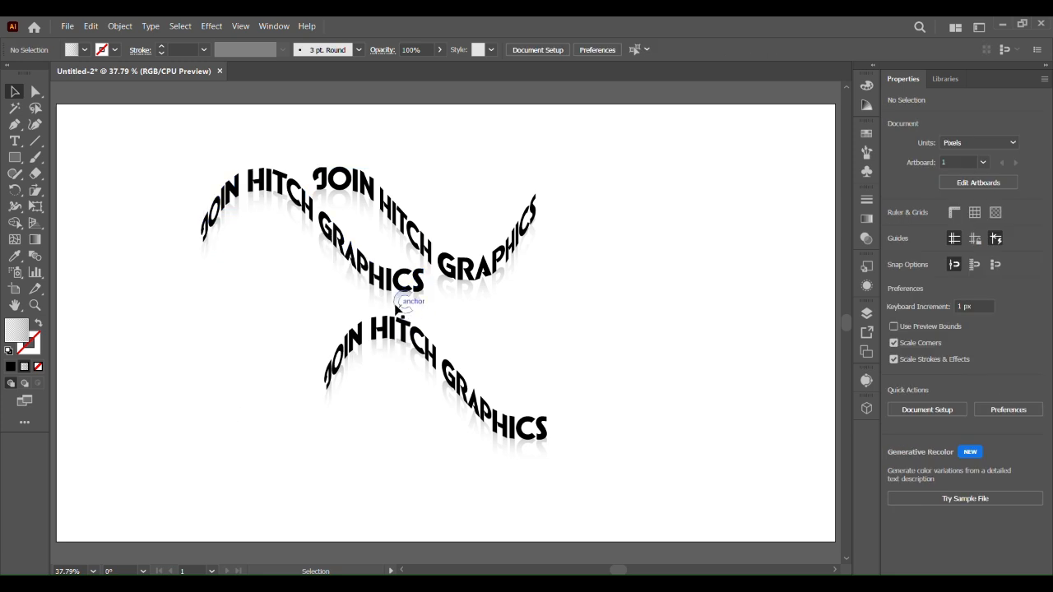
pyautogui.moveTo(380, 278)
pyautogui.mouseDown()
pyautogui.moveTo(650, 372)
pyautogui.moveTo(490, 362)
pyautogui.moveTo(489, 338)
pyautogui.moveTo(474, 323)
pyautogui.mouseUp()
pyautogui.click(422, 458)
pyautogui.click(402, 459)
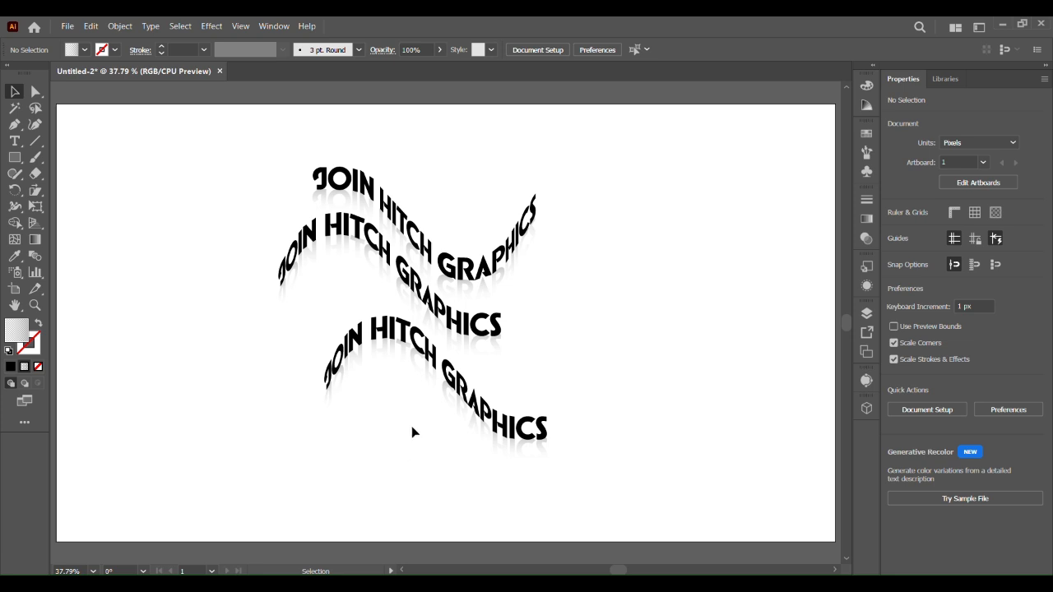
# Move the lowest text group up and left beneath the middle copy, to about X 835 px, Y 580 px
pyautogui.click(400, 339)
pyautogui.moveTo(400, 339); pyautogui.dragTo(359, 285)
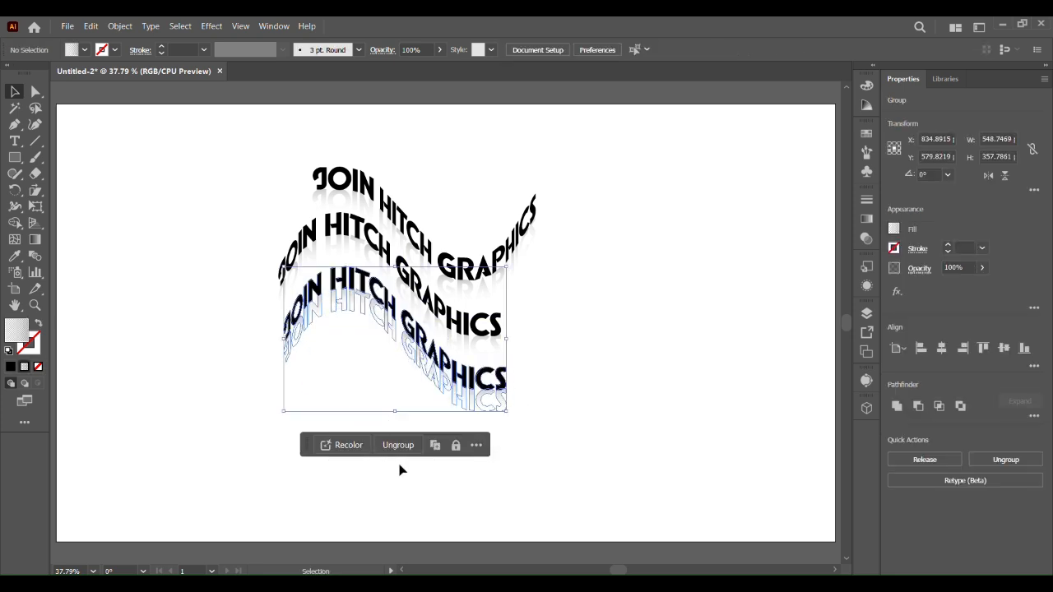
pyautogui.click(400, 469)
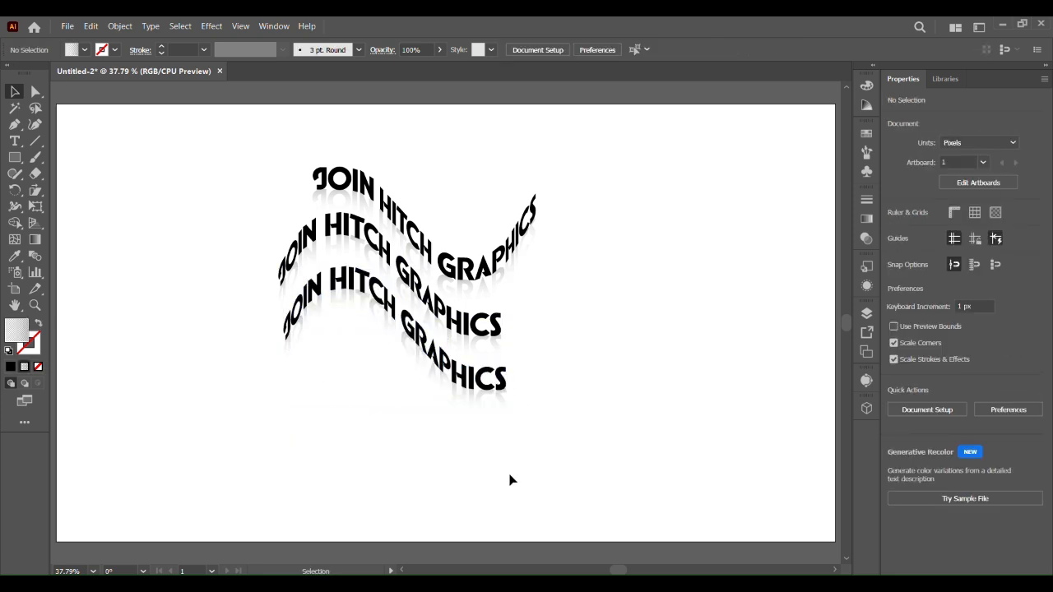
pyautogui.click(482, 404)
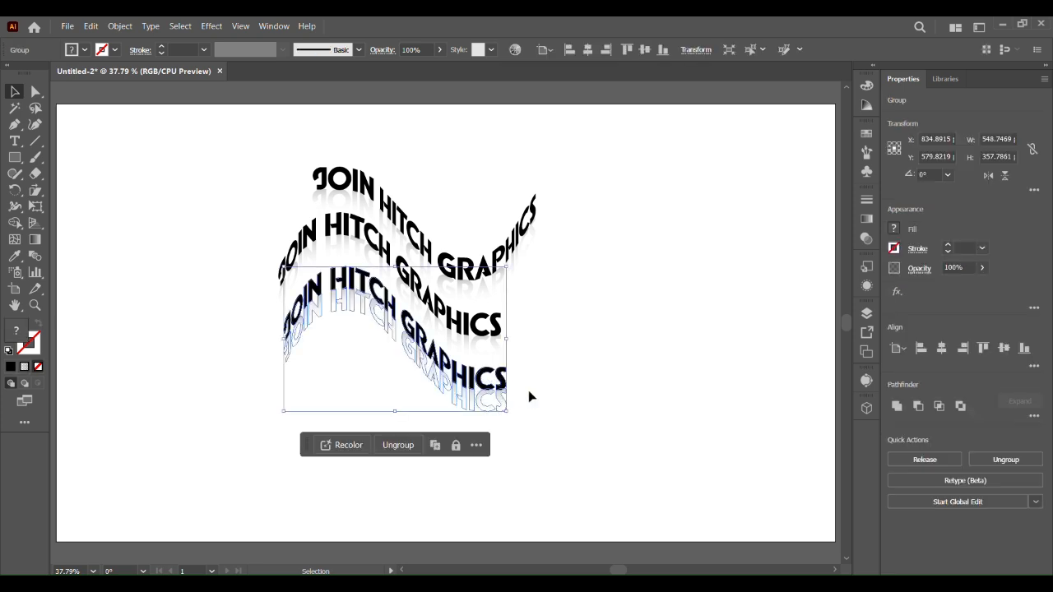
pyautogui.click(556, 433)
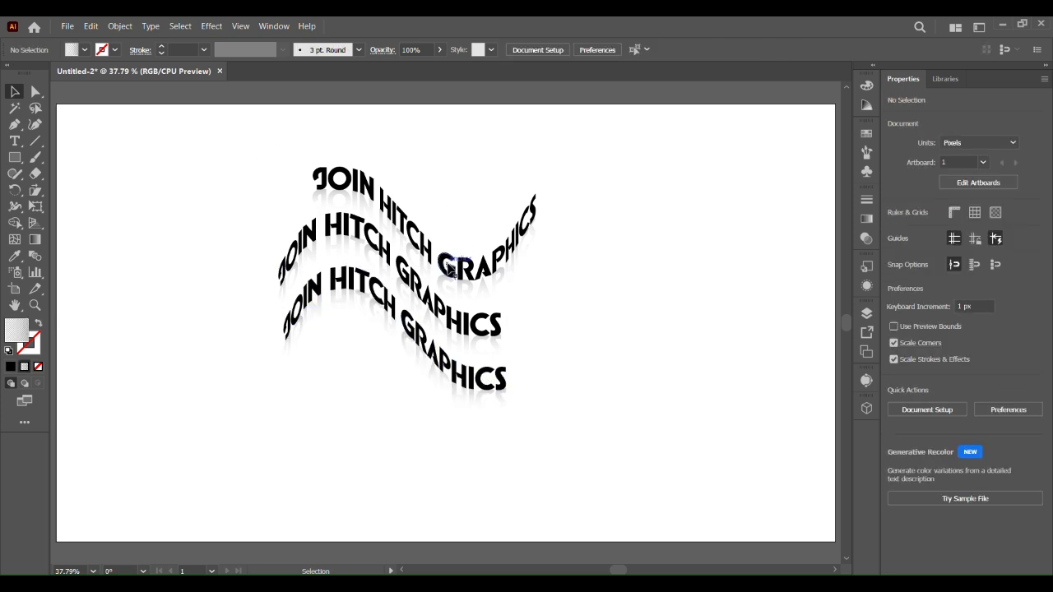
pyautogui.click(451, 272)
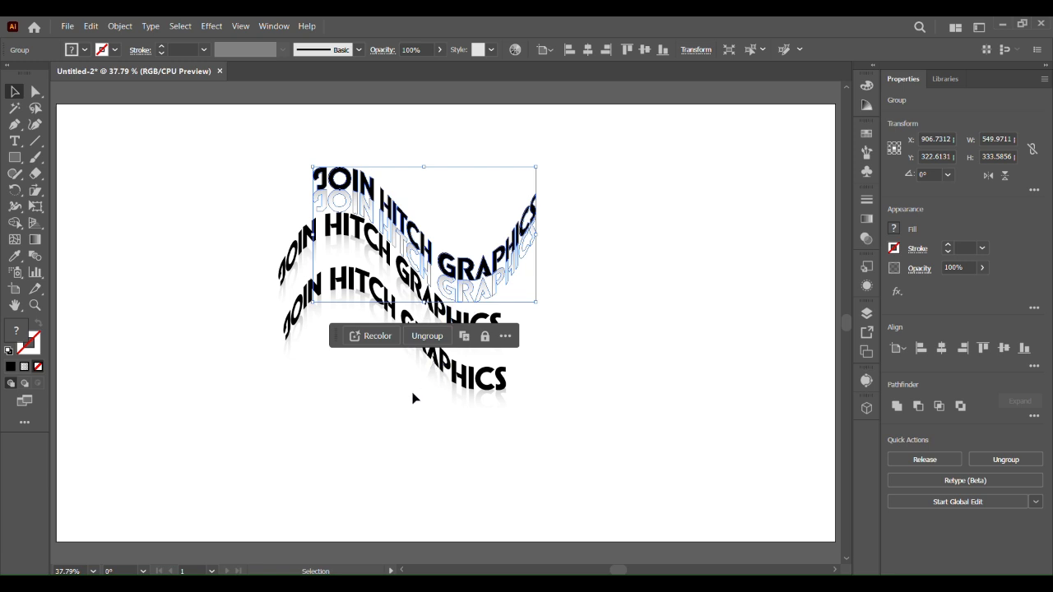
pyautogui.click(392, 425)
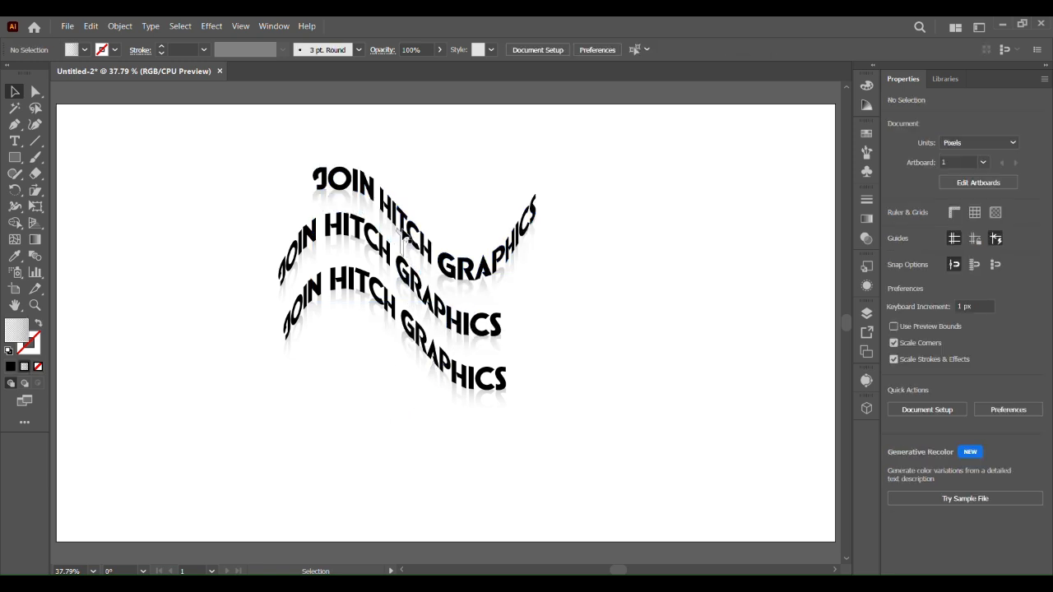
# Duplicate the topmost text group and place the copy beneath the lowest line, offset slightly to the right, nudging it down for even spacing
pyautogui.moveTo(411, 224); pyautogui.dragTo(436, 384)
pyautogui.click(297, 438)
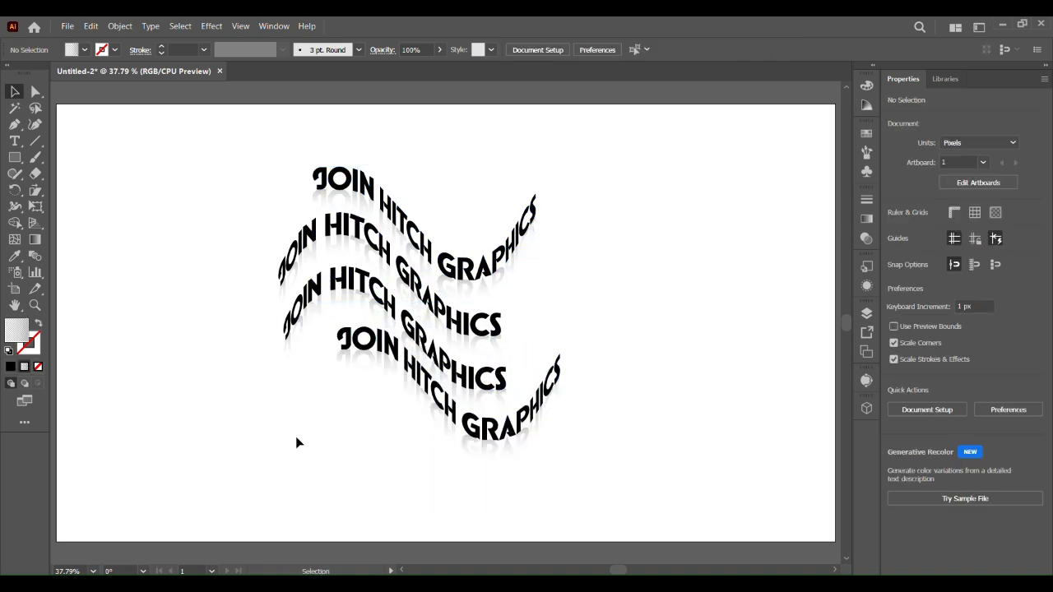
pyautogui.moveTo(449, 406); pyautogui.dragTo(450, 414)
pyautogui.click(290, 453)
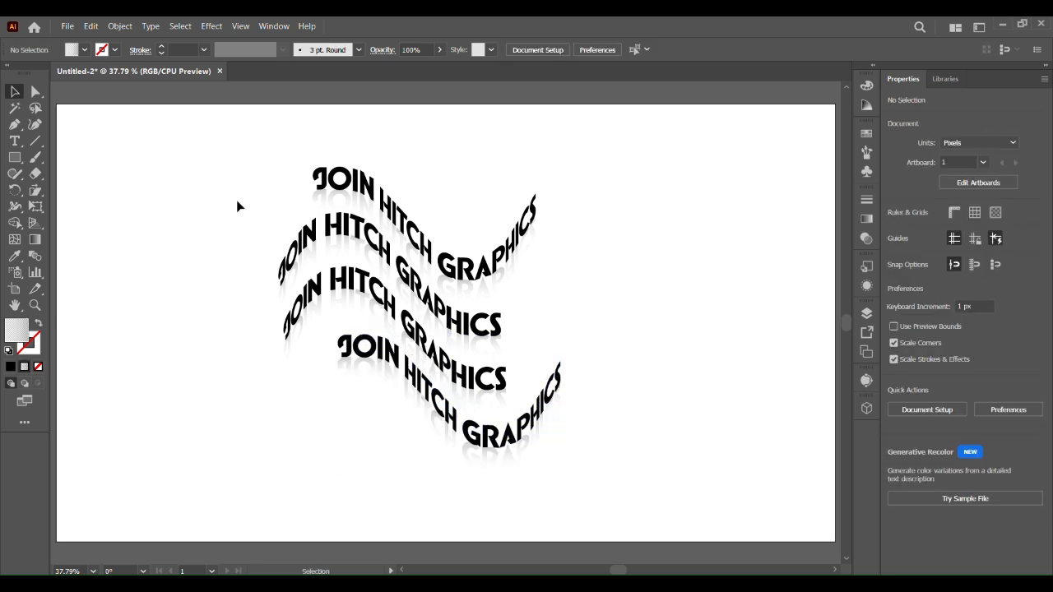
# Move all four text groups together to the left, to about X 714 px, Y 550 px
pyautogui.moveTo(210, 112)
pyautogui.mouseDown()
pyautogui.moveTo(597, 478)
pyautogui.moveTo(589, 491)
pyautogui.mouseUp()
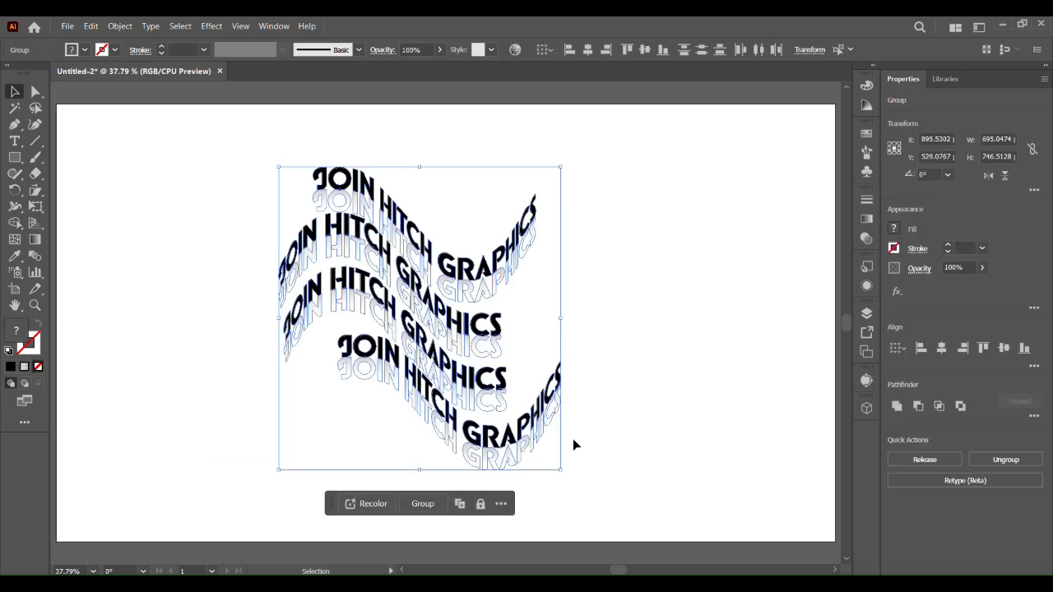
pyautogui.moveTo(531, 432); pyautogui.dragTo(457, 432)
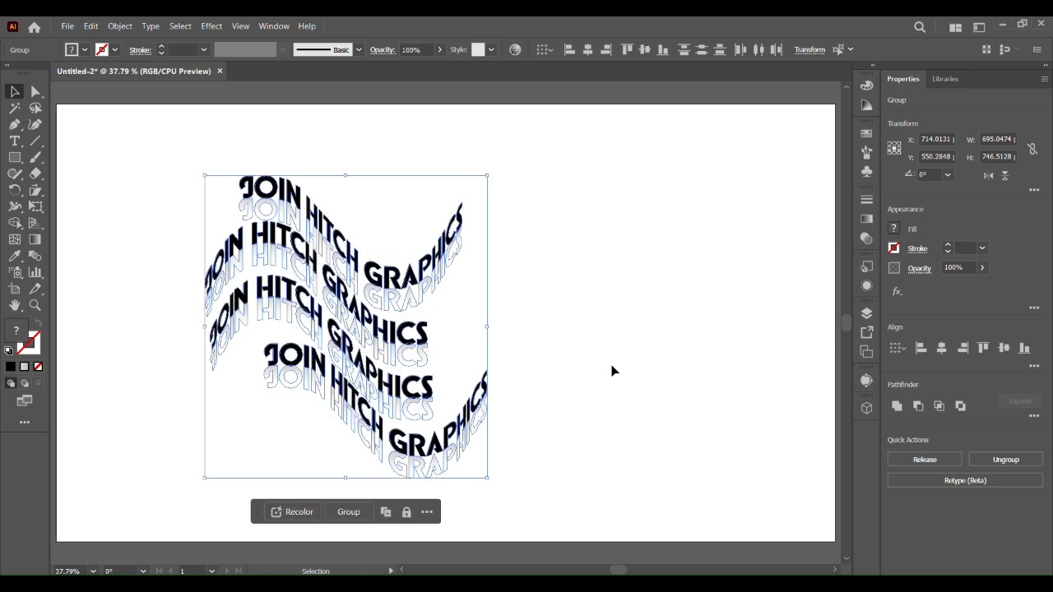
pyautogui.click(611, 370)
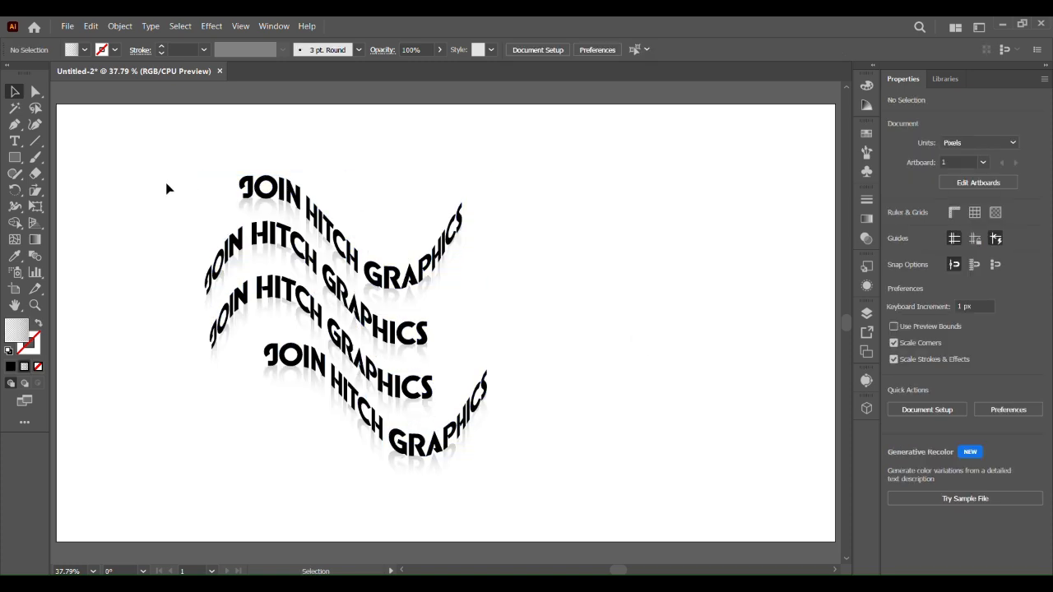
# Add the text "CREATIVITY" to the right of the wavy lines in Johor Personal Use at 63 pt
pyautogui.click(14, 141)
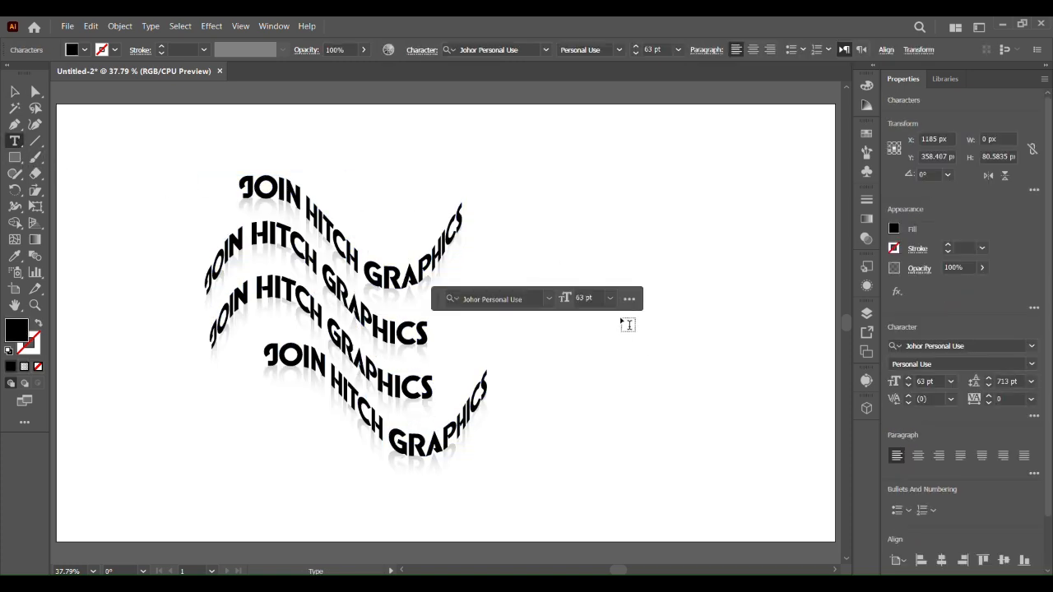
pyautogui.write('CRE')
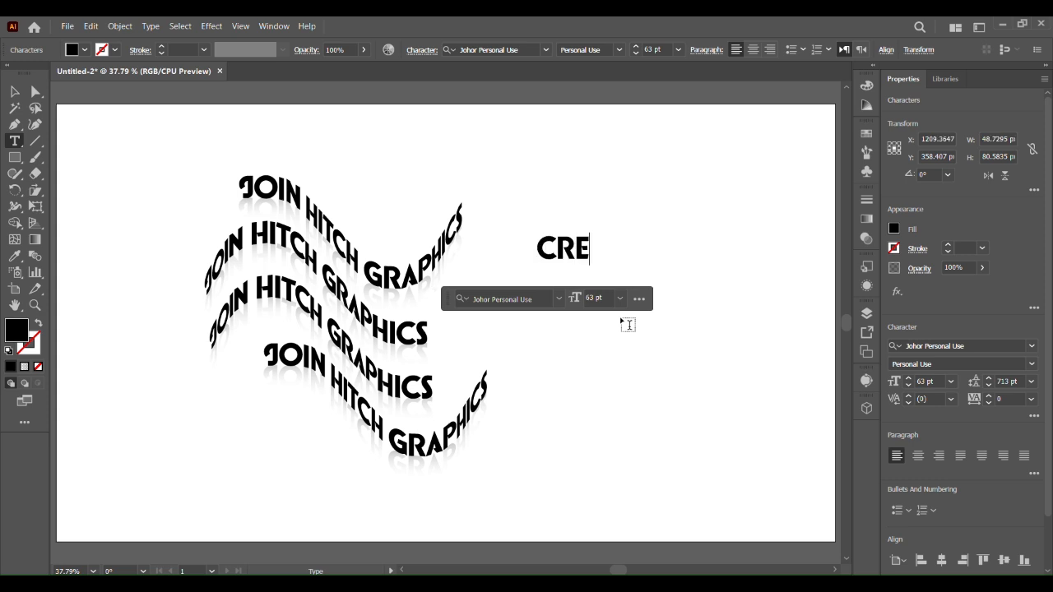
pyautogui.write('ATIVITY')
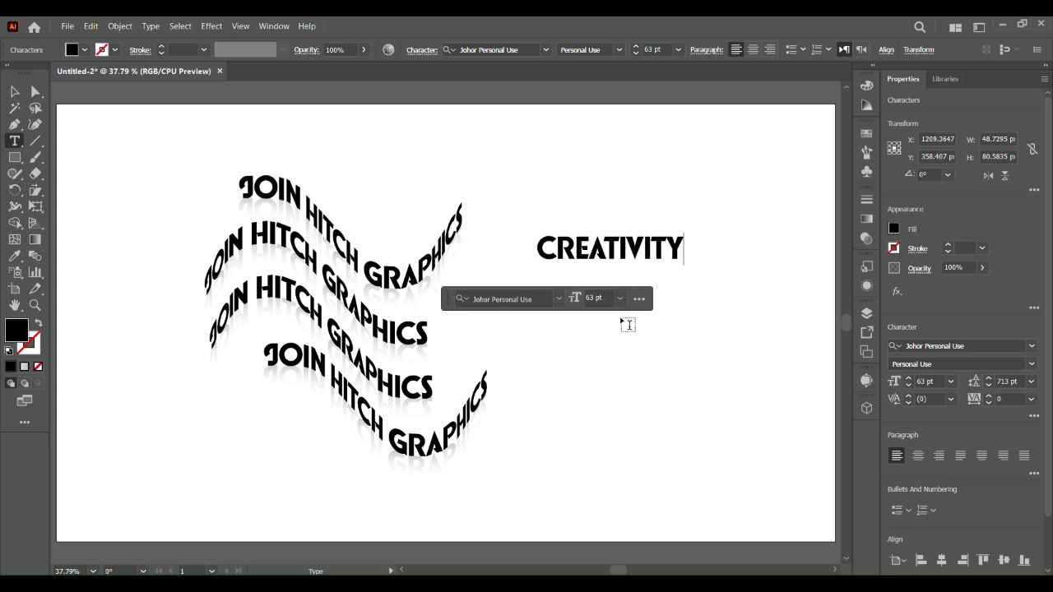
pyautogui.click(14, 91)
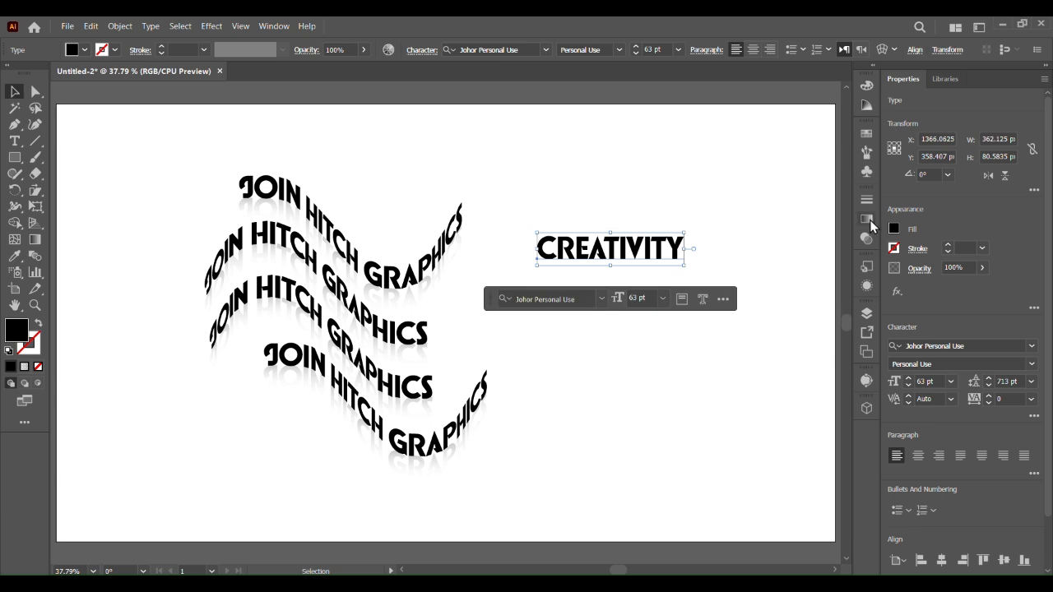
# Fill the CREATIVITY text with a light gray swatch
pyautogui.doubleClick(15, 332)
pyautogui.click(987, 189)
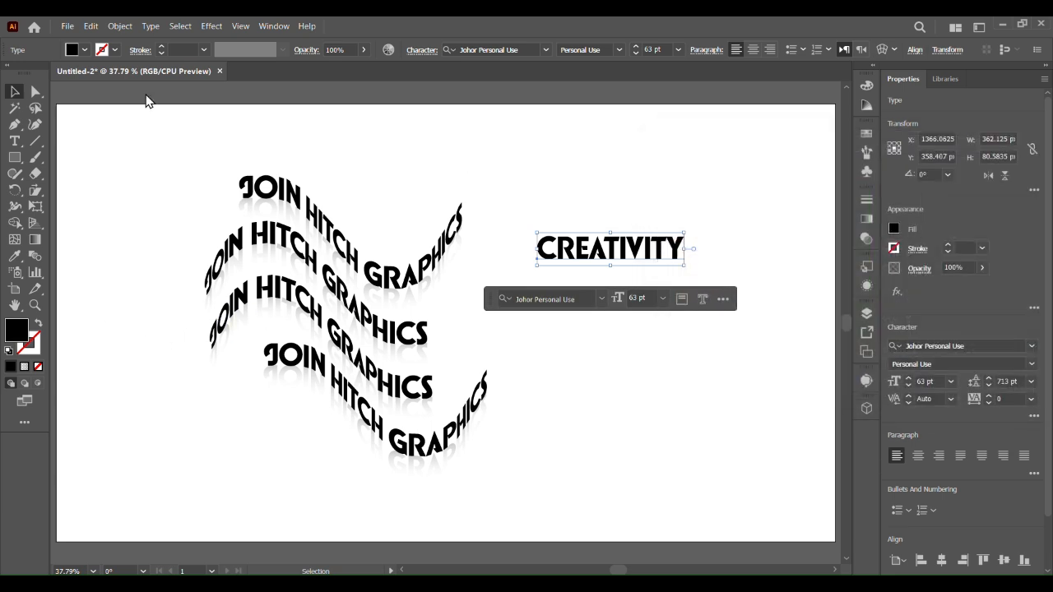
pyautogui.click(83, 49)
pyautogui.click(86, 113)
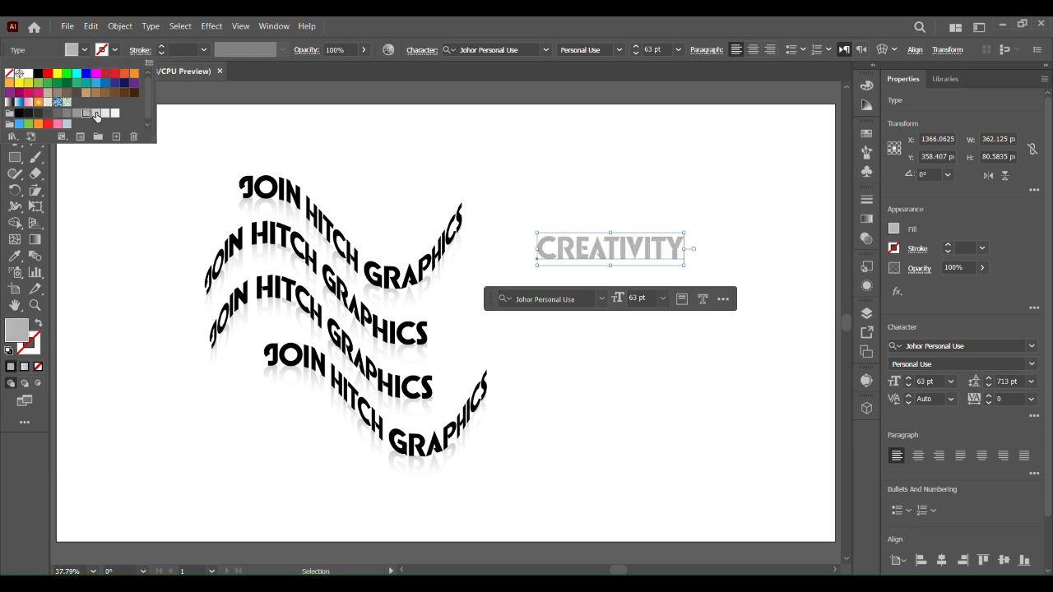
pyautogui.click(648, 202)
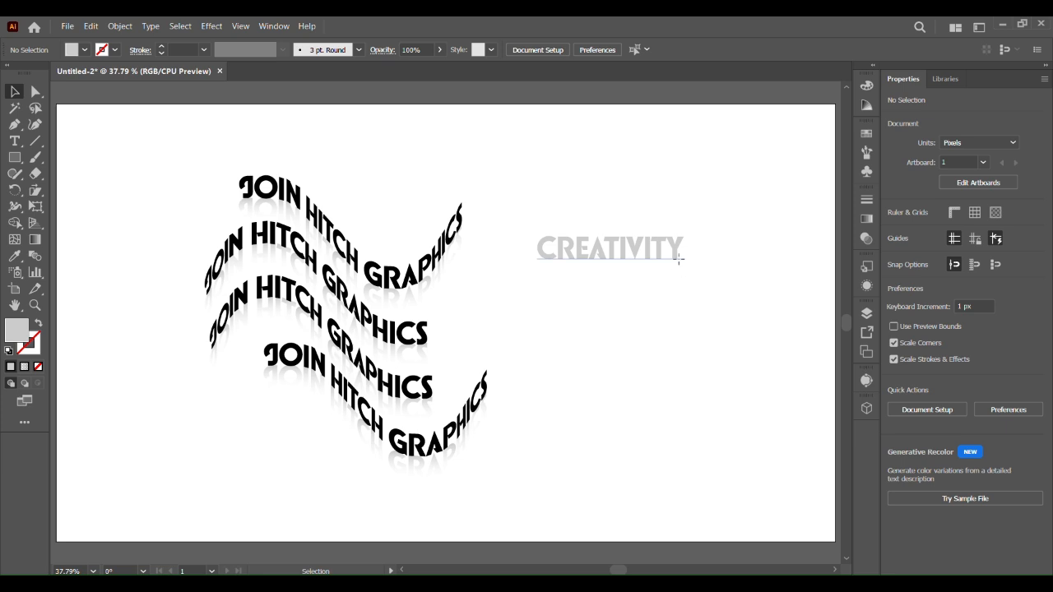
# Move the CREATIVITY text closer to the wavy lines and scale it down to about 42 pt
pyautogui.moveTo(676, 255); pyautogui.dragTo(667, 281)
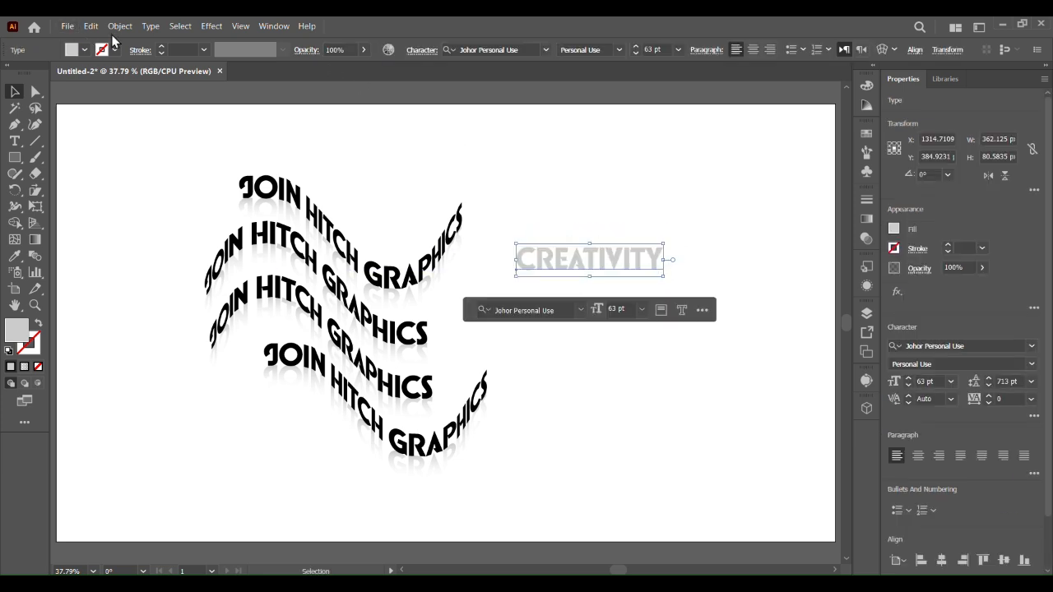
pyautogui.moveTo(668, 283); pyautogui.dragTo(649, 272)
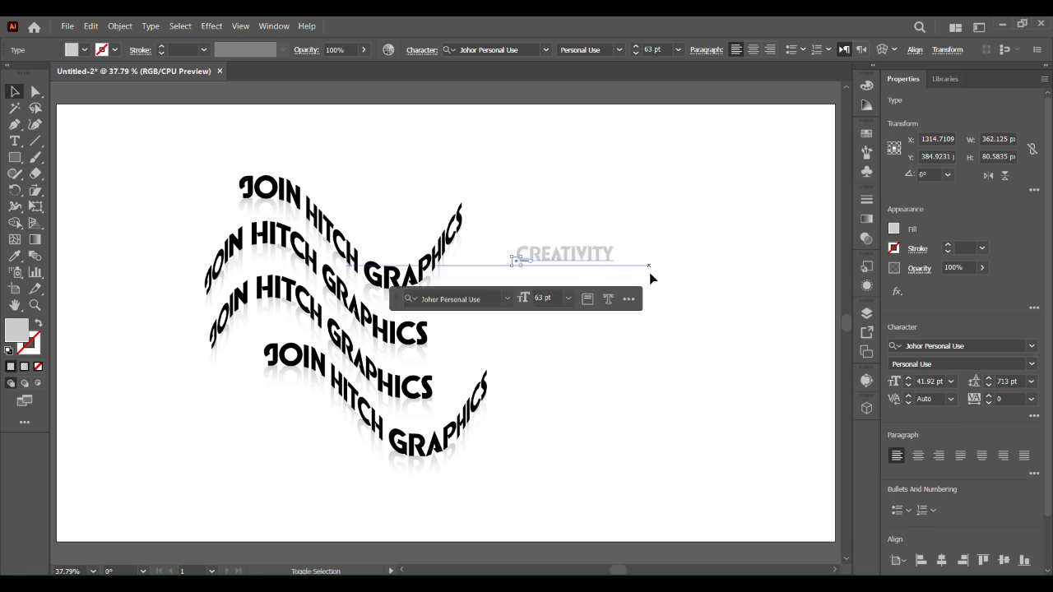
pyautogui.click(699, 330)
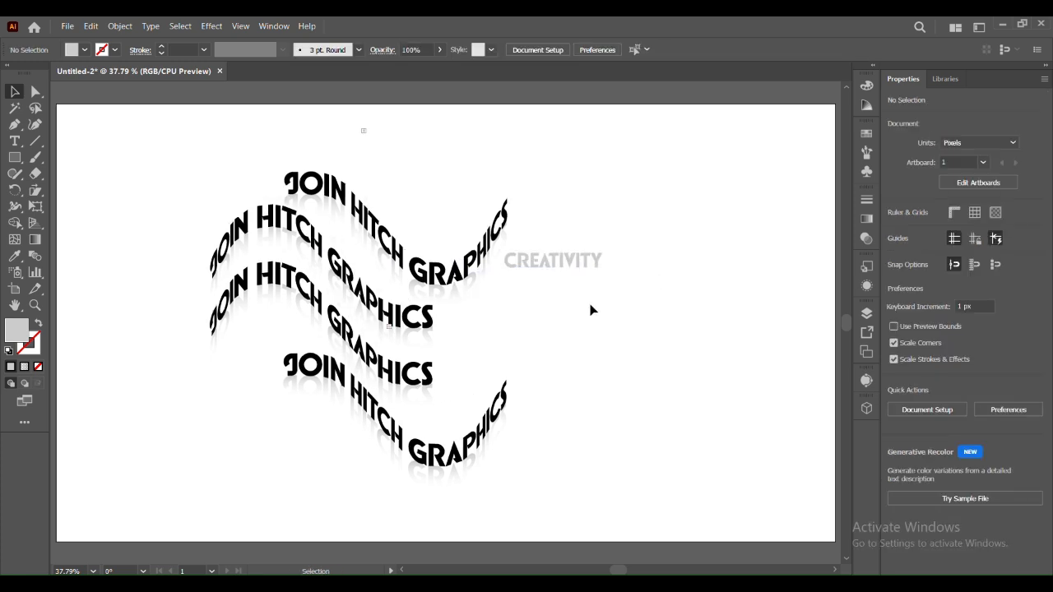
# Paste the Lorem Ipsum paragraph, place it beneath the CREATIVITY heading at about 16.18 pt, and fill it with gray
pyautogui.write("Lorem Ipsum is simply dummy text of the printing and typesetting industry. Lorem Ipsum has been the industry's standard dummy text ever since the 1500s, when an unknown printer took a galley of type and scrambled it to make a type specimen book. It has survived not only five centuries, but also the leap into electronic typesetting, remaining essentially unchanged. It was popularised in the 1960s with the release of Letraset sheets containing Lorem Ipsum passages, and more recently with desktop publishing software like Aldus PageMaker including versions of Lorem Ipsum.")
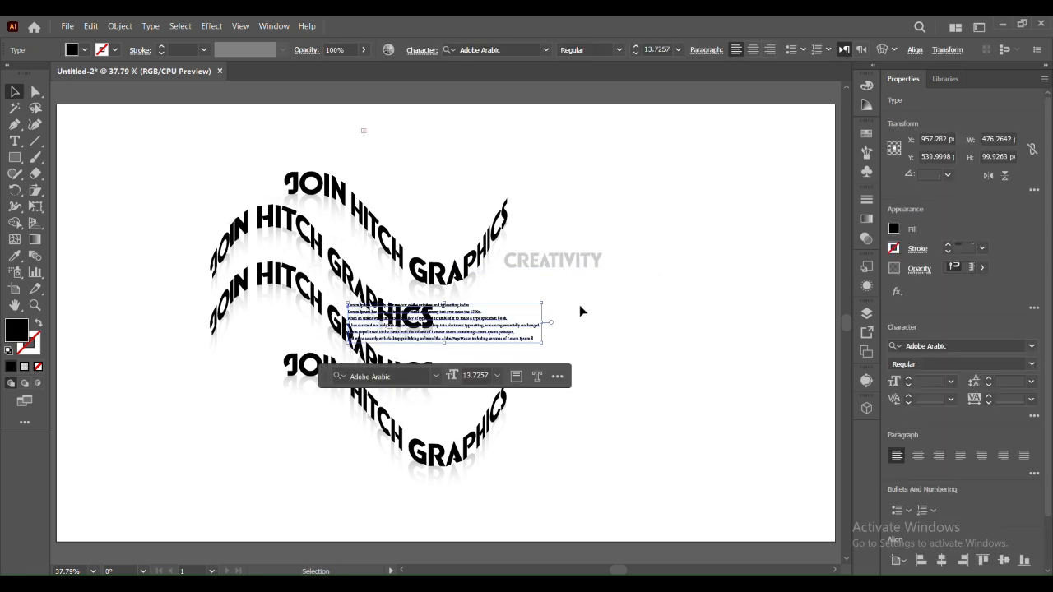
pyautogui.moveTo(489, 348); pyautogui.dragTo(732, 322)
pyautogui.click(15, 257)
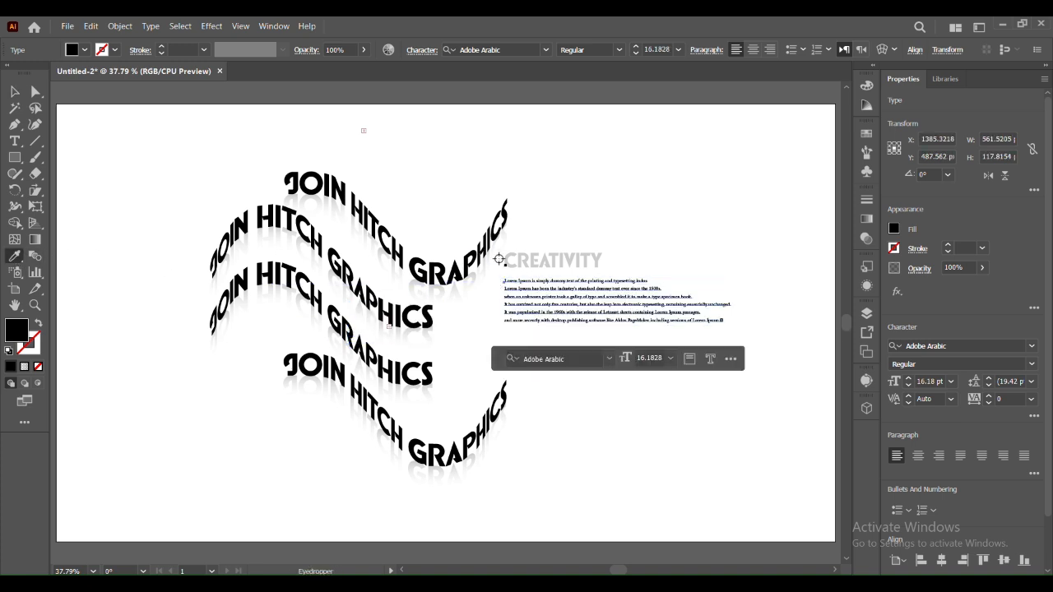
pyautogui.click(73, 50)
pyautogui.click(87, 116)
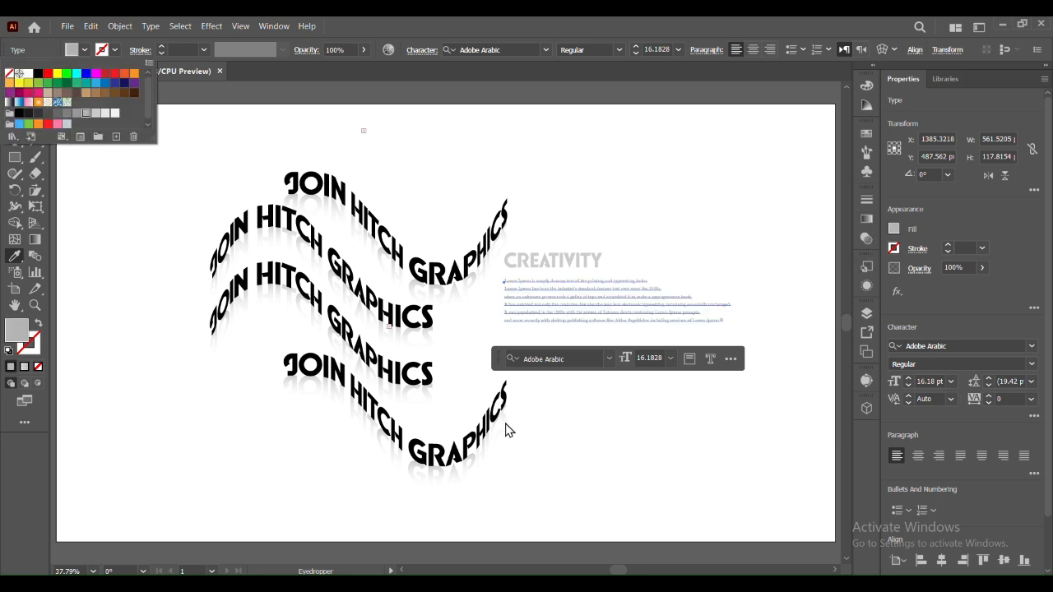
pyautogui.click(549, 437)
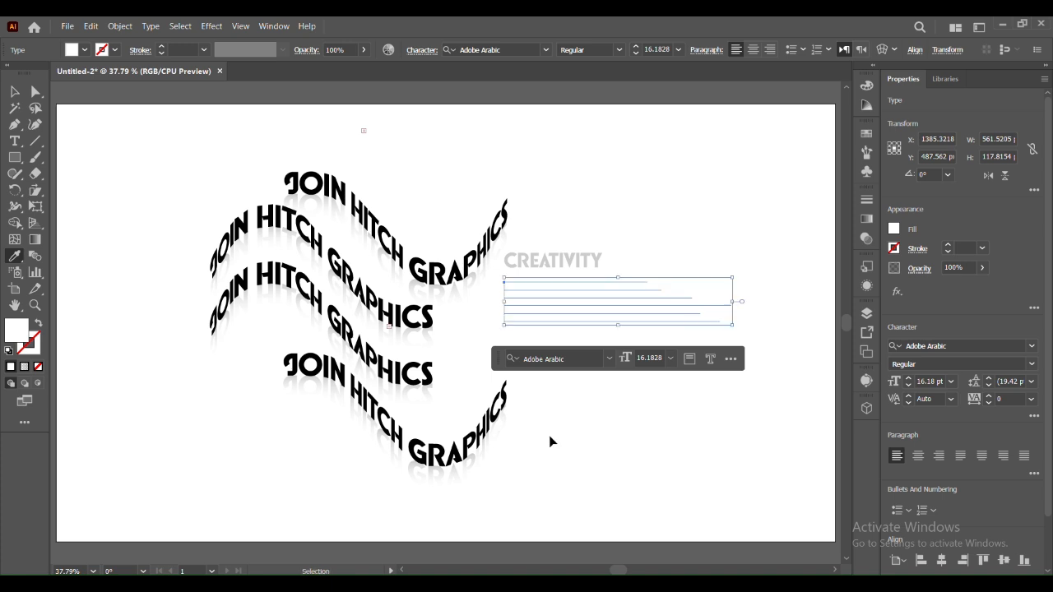
pyautogui.hotkey('ctrl', 'z')
pyautogui.press('v')
pyautogui.click(653, 447)
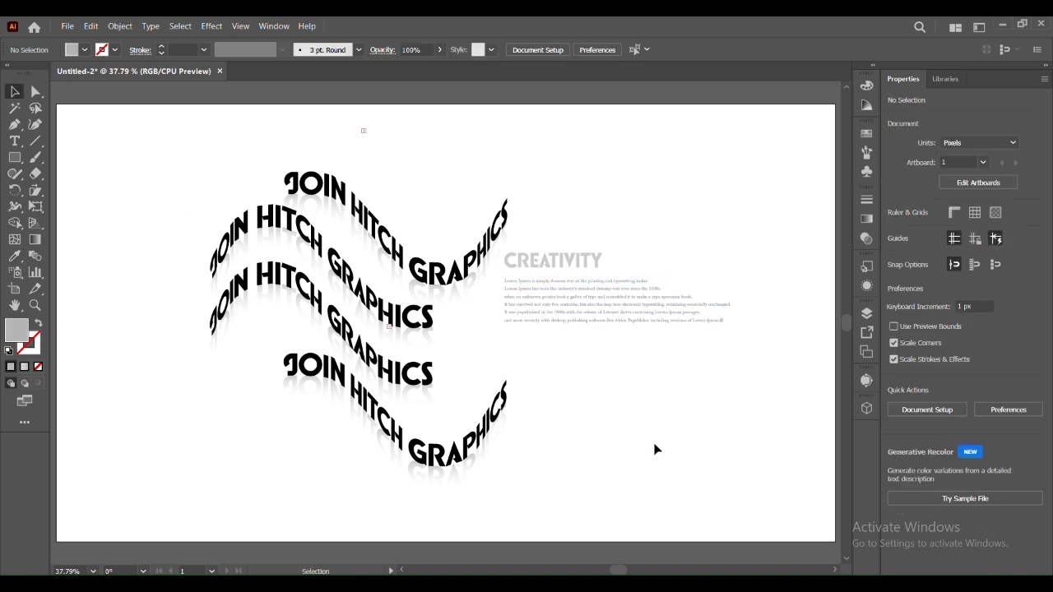
# Duplicate the CREATIVITY heading with its paragraph and place the copy below left of the wavy text, at about X 473 px, Y 801 px
pyautogui.moveTo(584, 227); pyautogui.dragTo(584, 365)
pyautogui.moveTo(563, 262); pyautogui.dragTo(279, 454)
pyautogui.click(648, 265)
pyautogui.moveTo(556, 196); pyautogui.dragTo(588, 388)
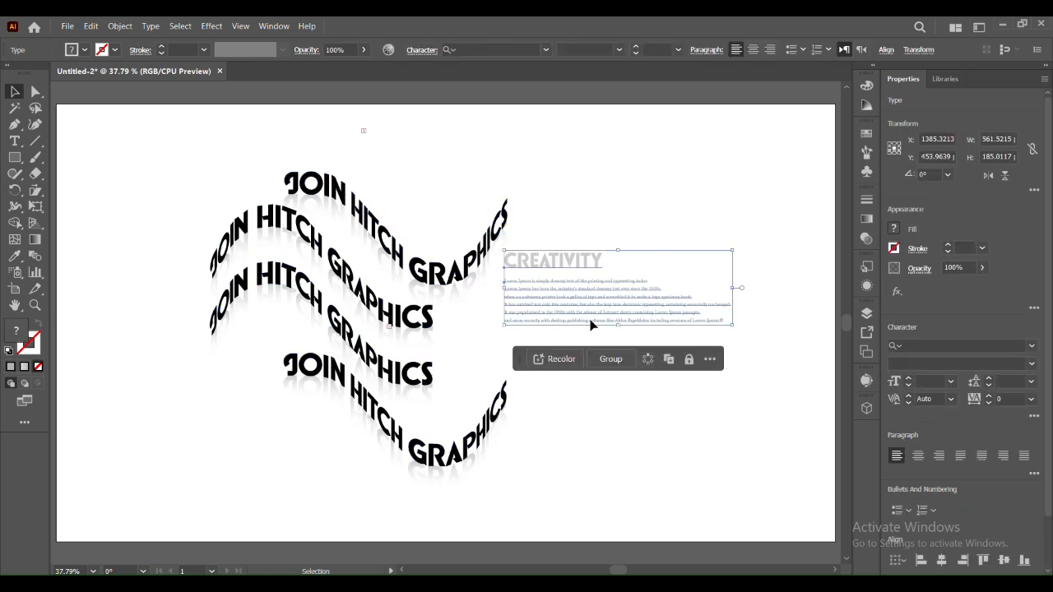
pyautogui.moveTo(592, 319); pyautogui.dragTo(224, 467)
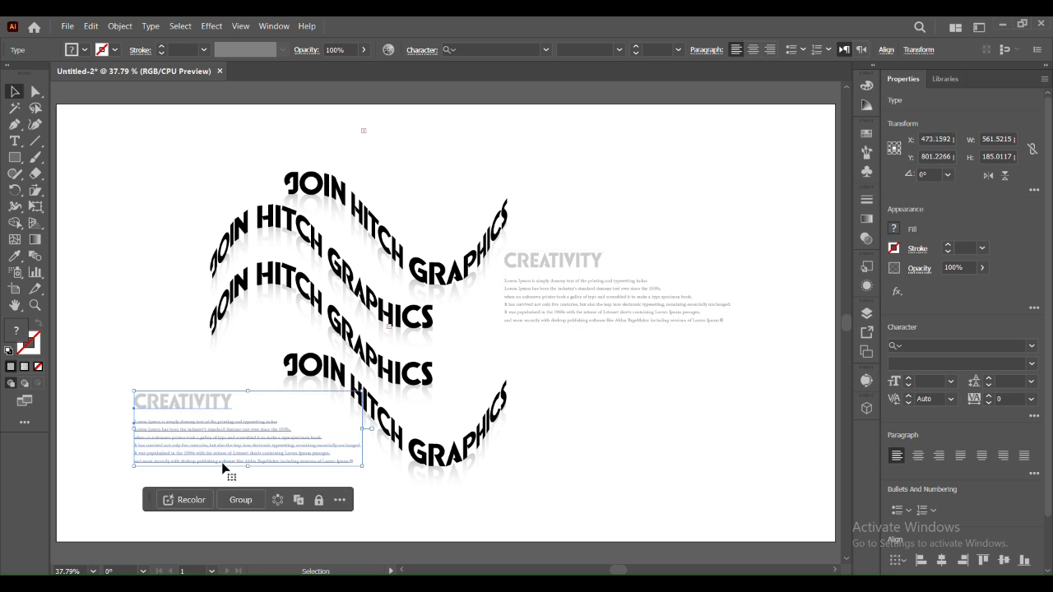
pyautogui.click(198, 370)
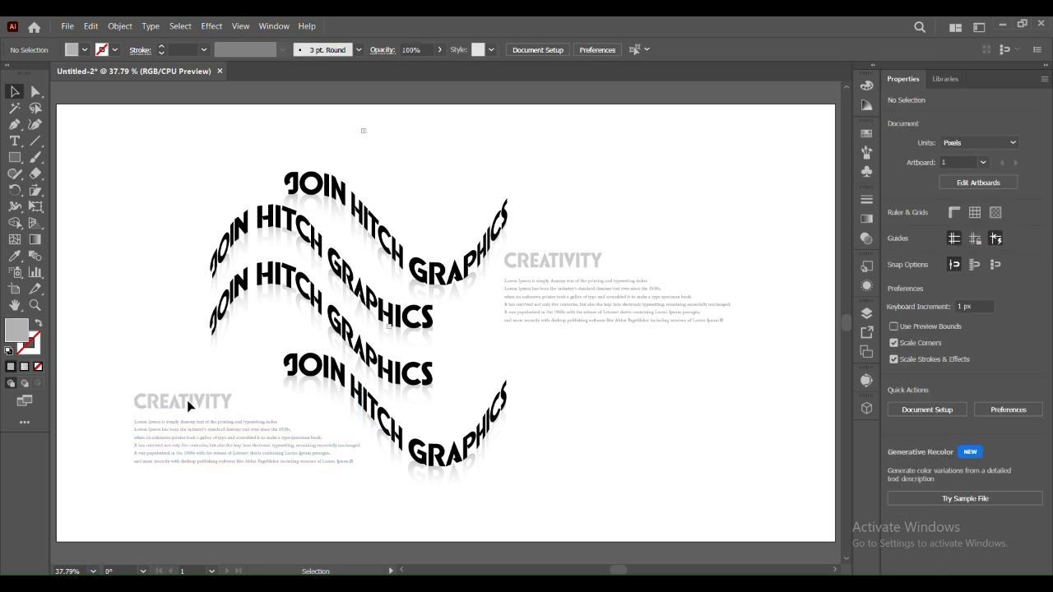
# Enlarge the paragraph under the right-hand CREATIVITY heading slightly, keeping its left edge aligned with the heading
pyautogui.scroll(-1, 645, 464)
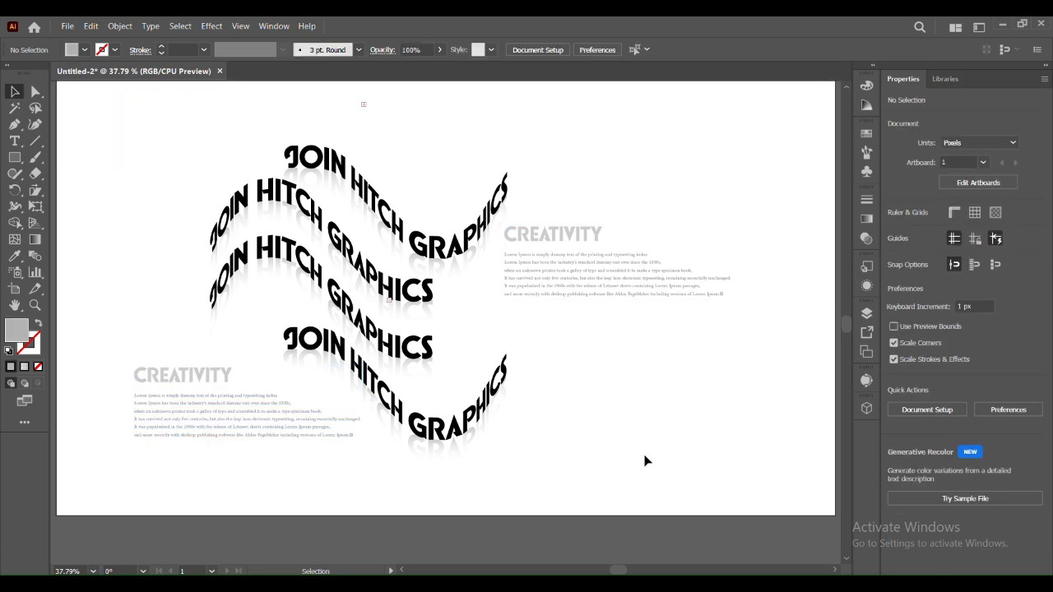
pyautogui.click(623, 301)
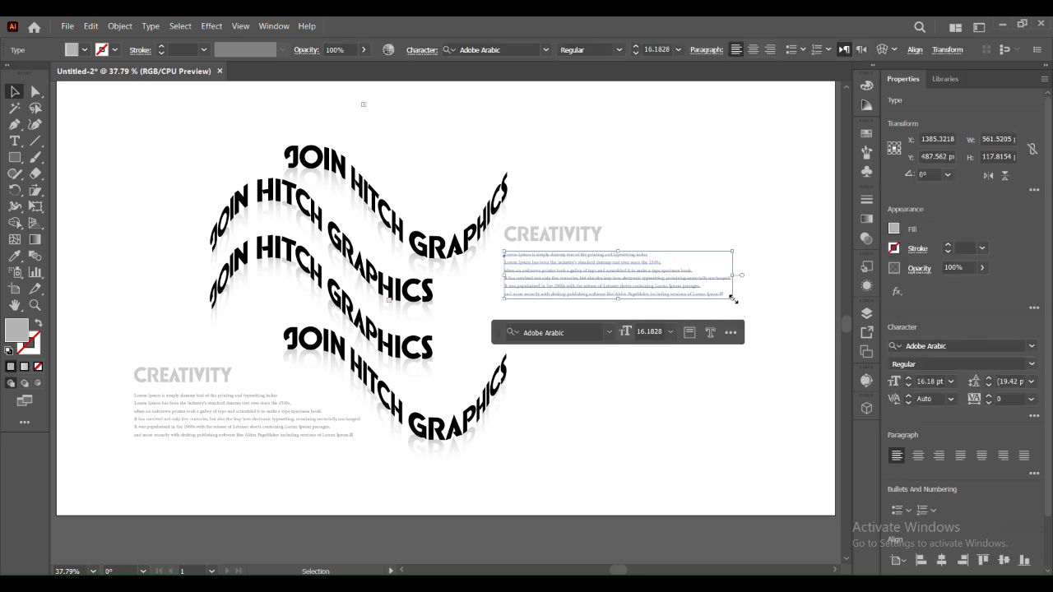
pyautogui.moveTo(732, 298); pyautogui.dragTo(780, 311)
pyautogui.click(728, 384)
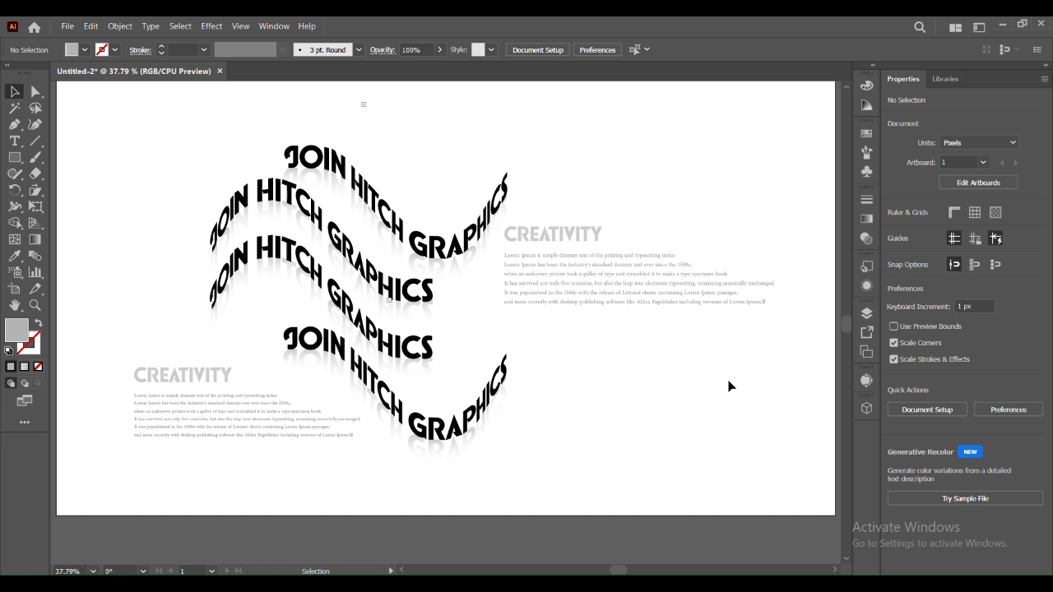
# Paste another copy of the Lorem Ipsum paragraph over the wavy text and send it to the back
pyautogui.press('a')
pyautogui.hotkey('ctrl', 'v')
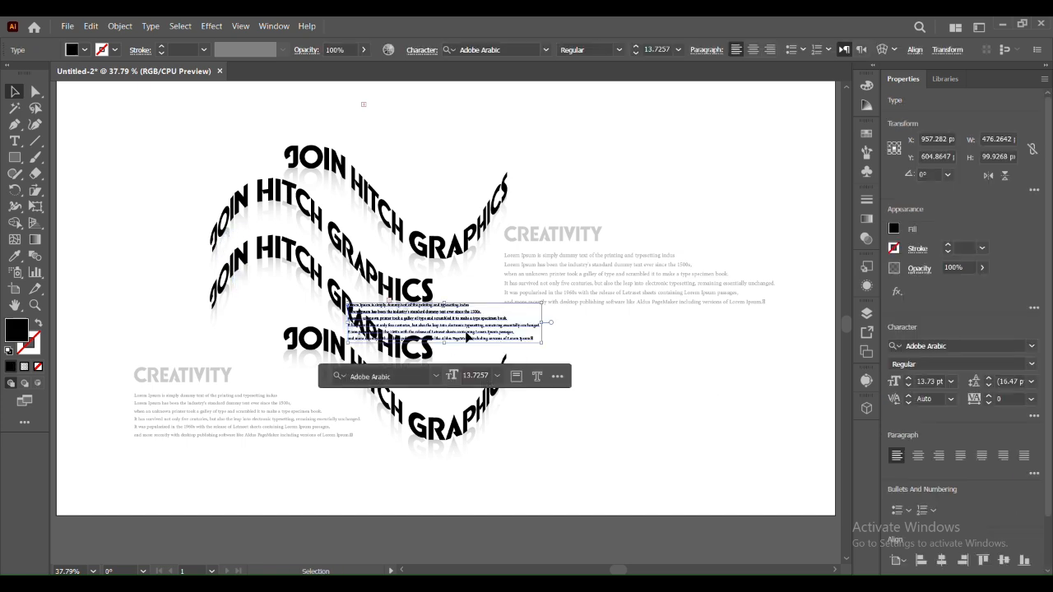
pyautogui.keyDown('shift'); pyautogui.click(424, 293); pyautogui.keyUp('shift')
pyautogui.click(630, 400)
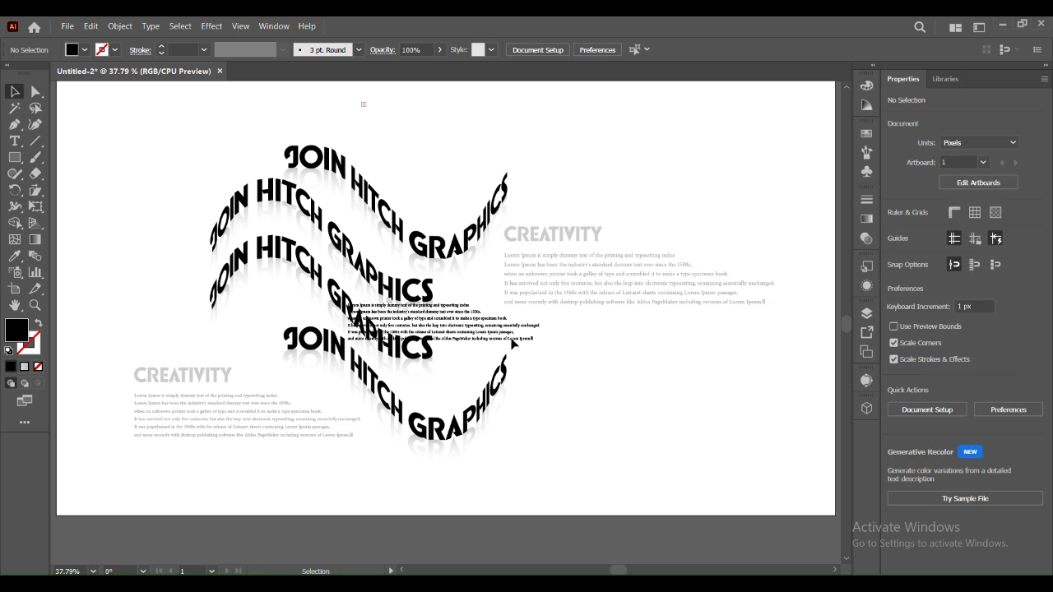
pyautogui.rightClick(511, 343)
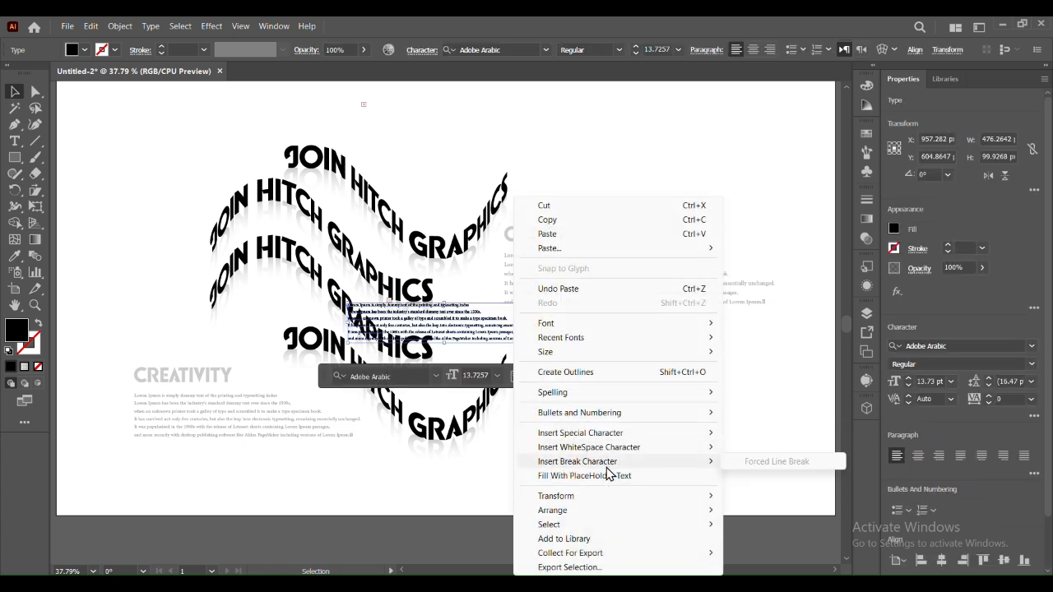
pyautogui.moveTo(580, 511)
pyautogui.click(769, 554)
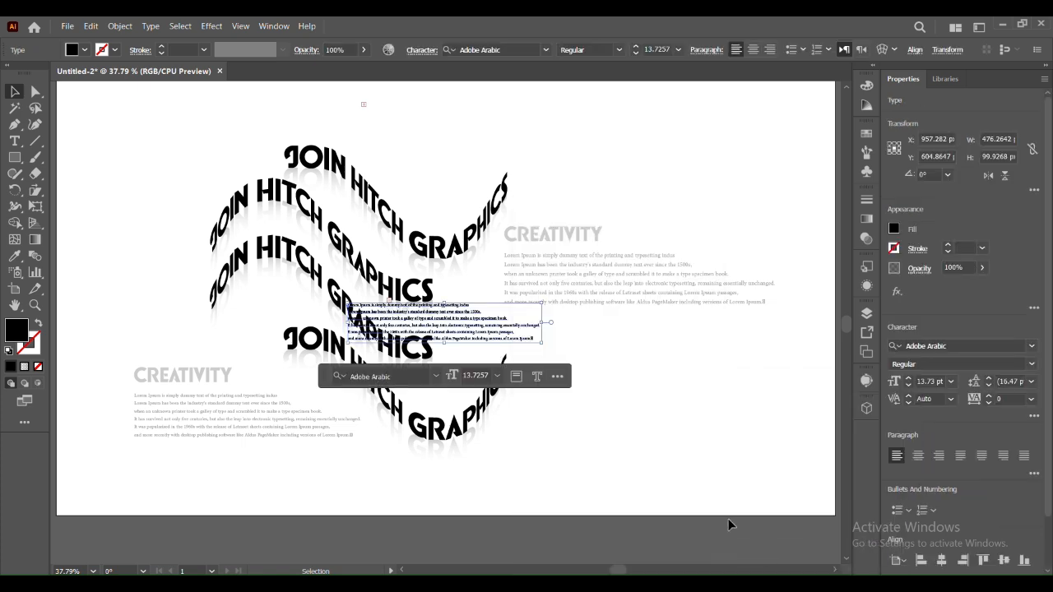
# Enlarge the black Lorem Ipsum paragraph to about 29.31 pt and move it behind the upper wavy lines, at about X 642 px, Y 265 px
pyautogui.click(646, 461)
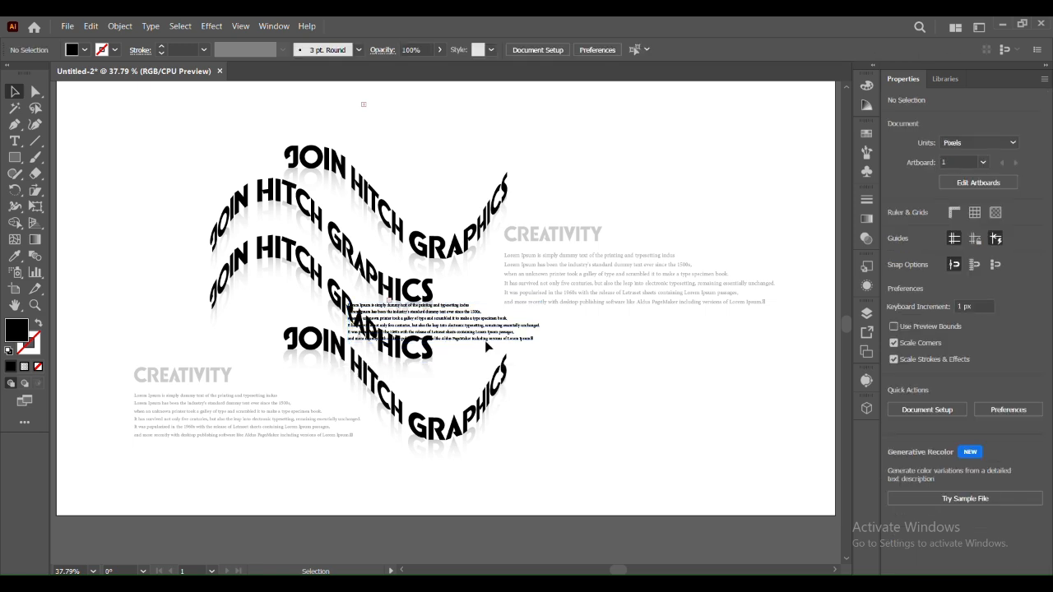
pyautogui.click(352, 312)
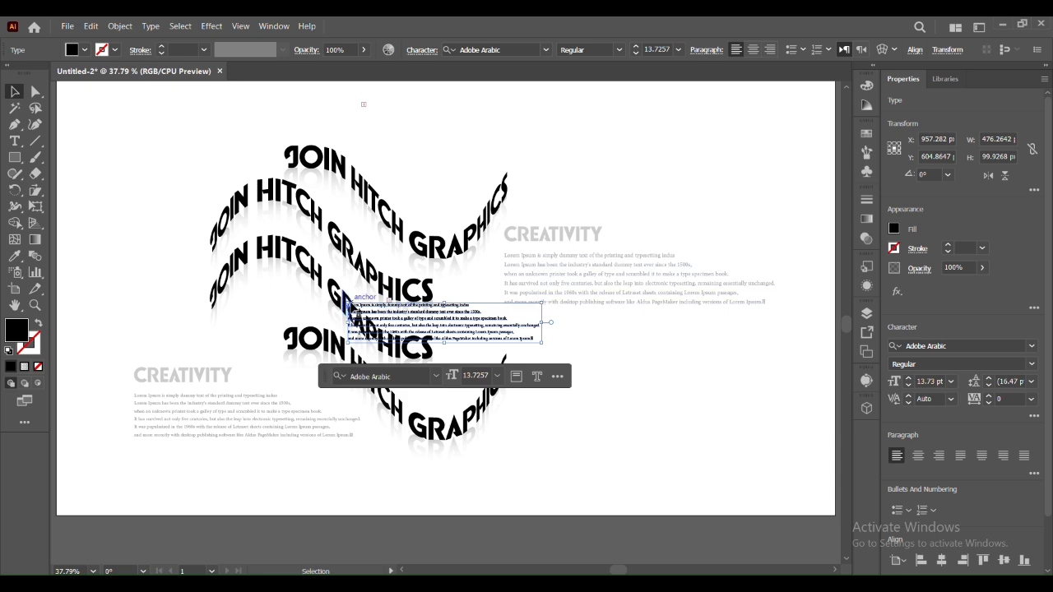
pyautogui.moveTo(348, 299); pyautogui.dragTo(130, 66)
pyautogui.scroll(-5, 375, 357)
pyautogui.keyDown('shift'); pyautogui.click(274, 390); pyautogui.keyUp('shift')
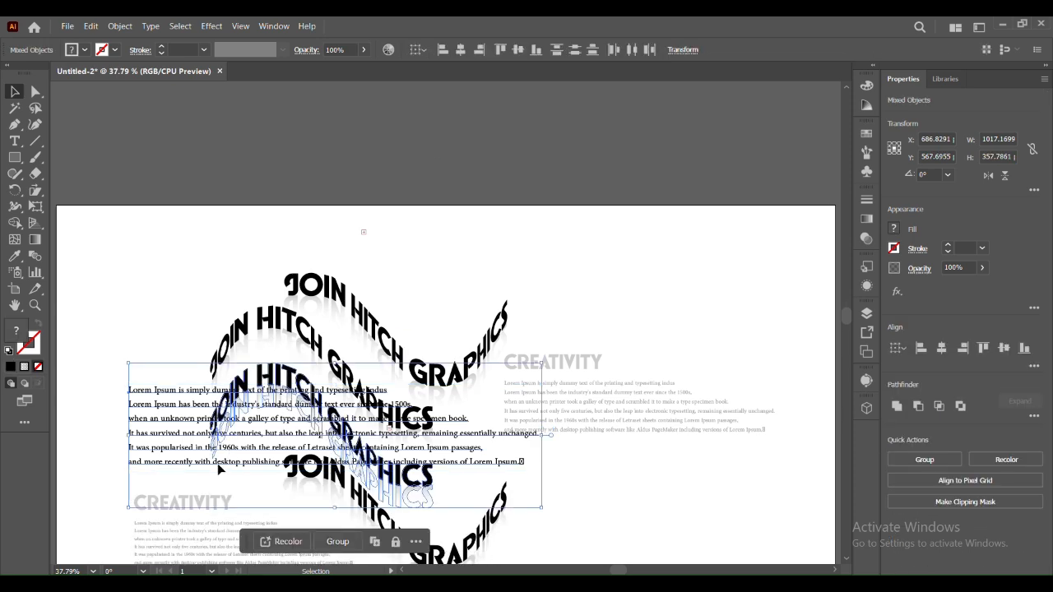
pyautogui.click(62, 412)
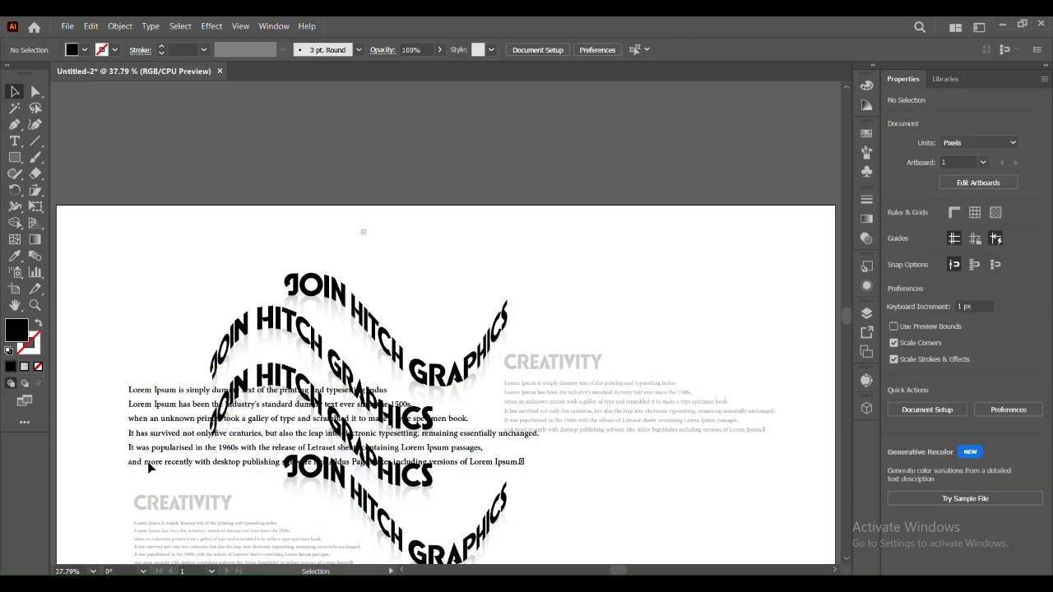
pyautogui.moveTo(150, 467); pyautogui.dragTo(140, 355)
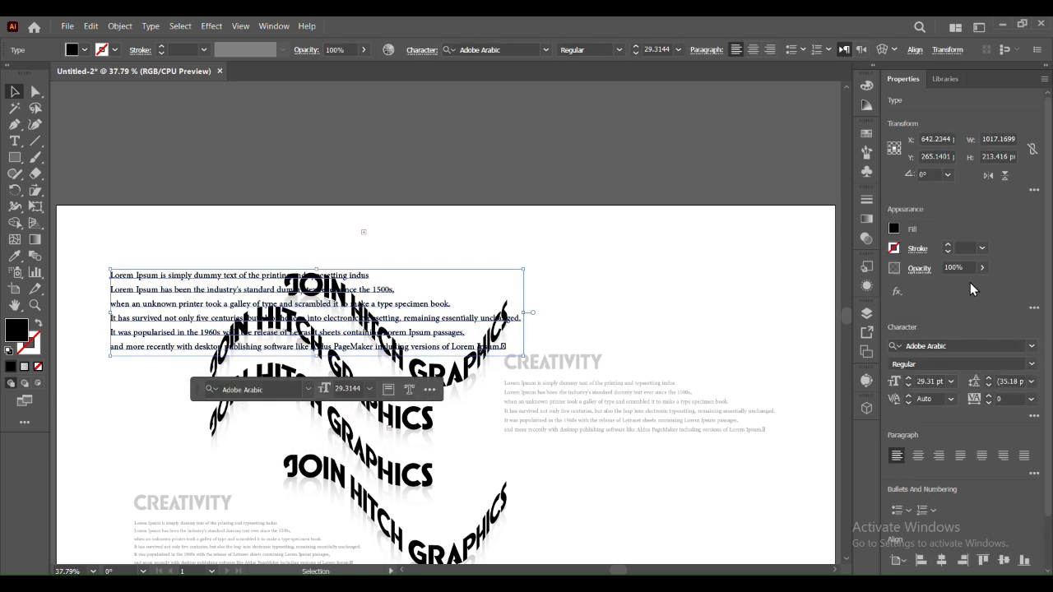
# Reduce the opacity of the enlarged Lorem Ipsum paragraph to 27%
pyautogui.click(981, 267)
pyautogui.moveTo(985, 285); pyautogui.dragTo(943, 285)
pyautogui.click(796, 294)
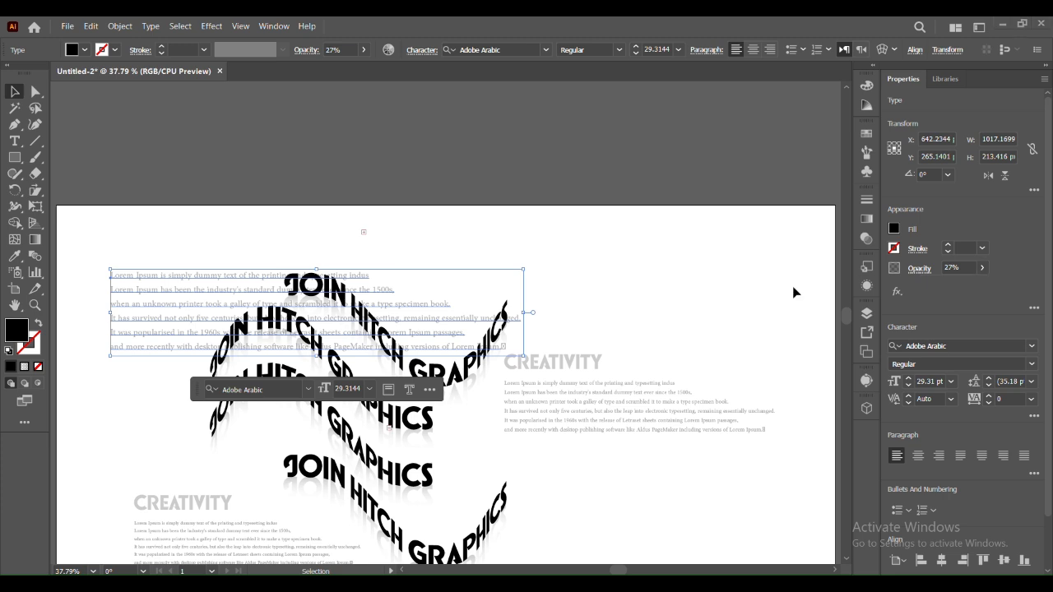
# Fade the large Lorem Ipsum paragraph behind the wavy text to 8% opacity and deselect it
pyautogui.scroll(-3, 735, 279)
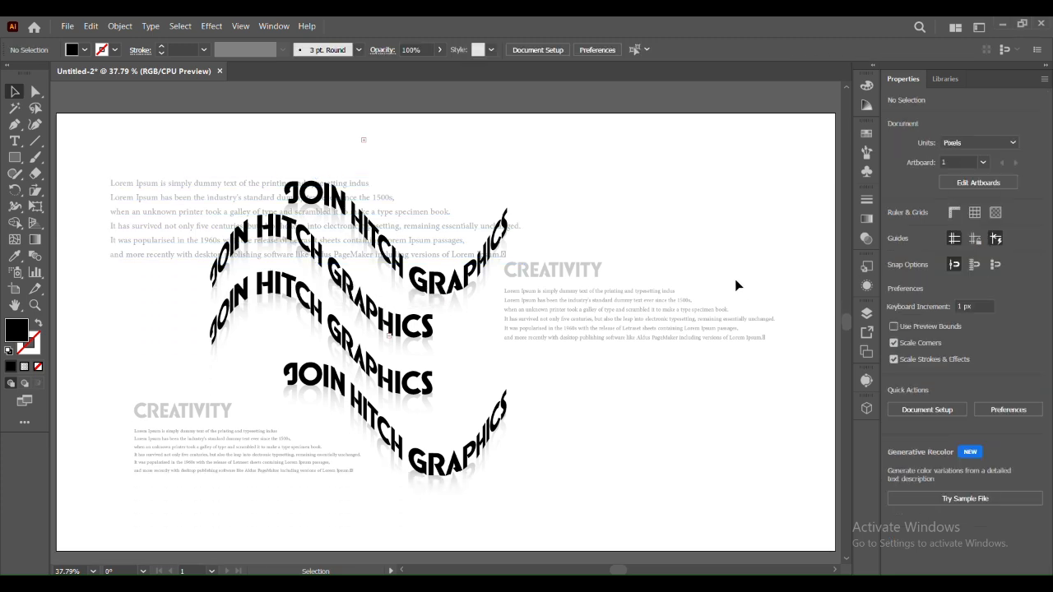
pyautogui.scroll(-1, 734, 278)
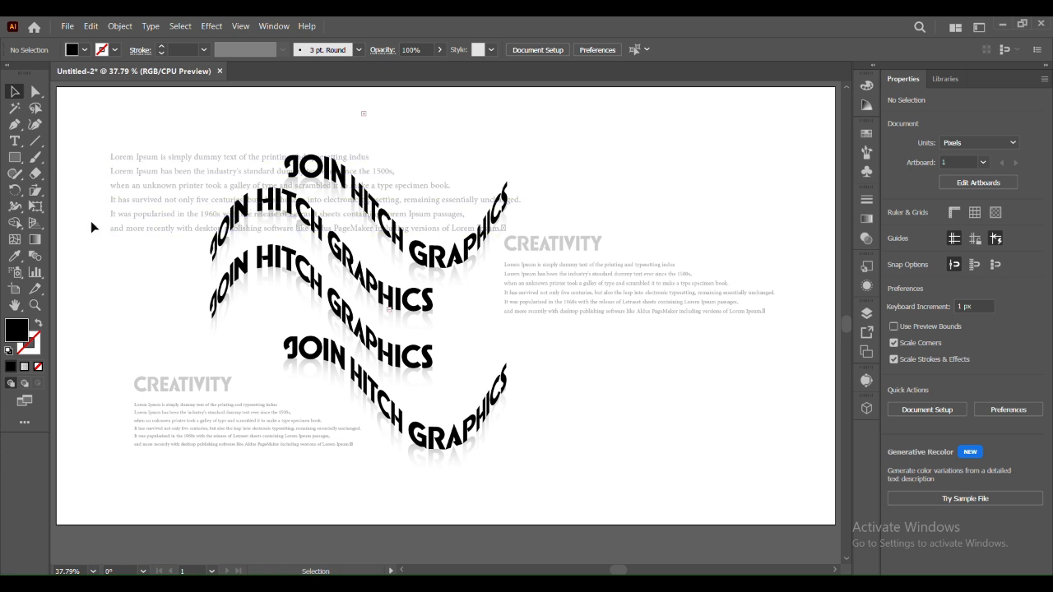
pyautogui.click(117, 234)
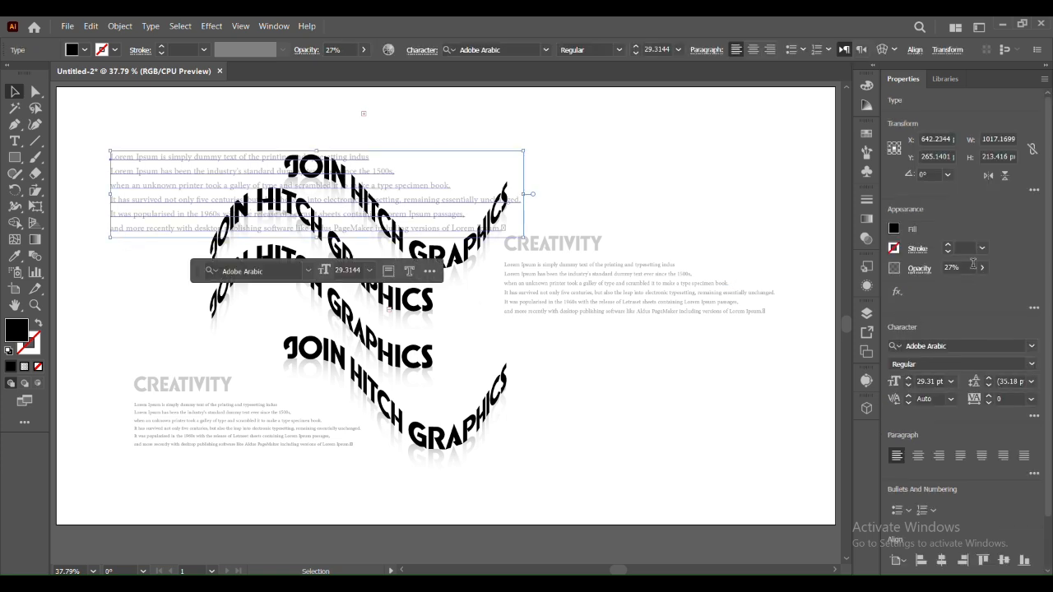
pyautogui.click(981, 267)
pyautogui.moveTo(943, 285); pyautogui.dragTo(935, 293)
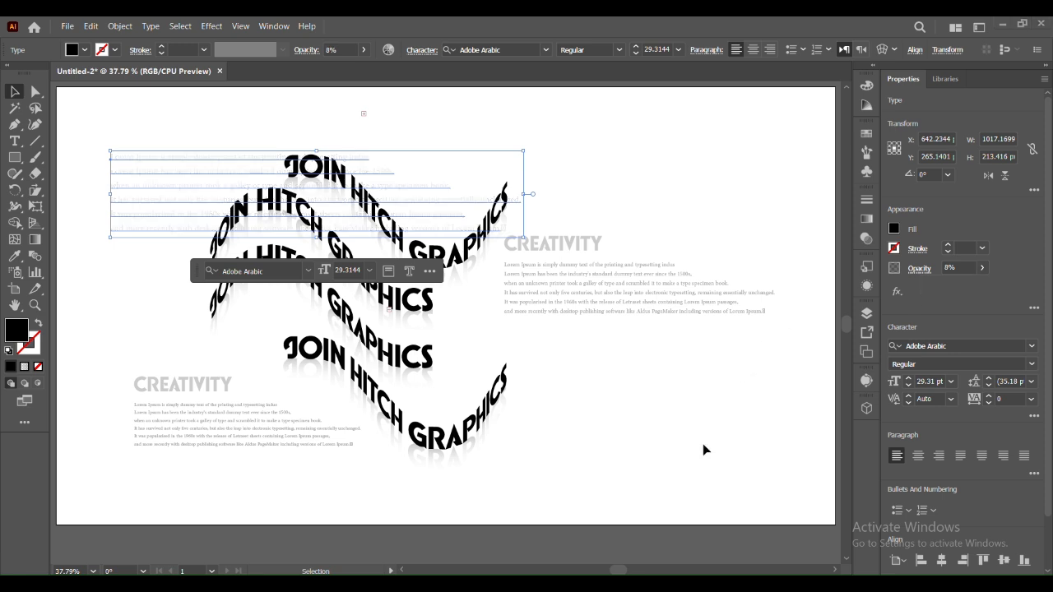
pyautogui.click(659, 176)
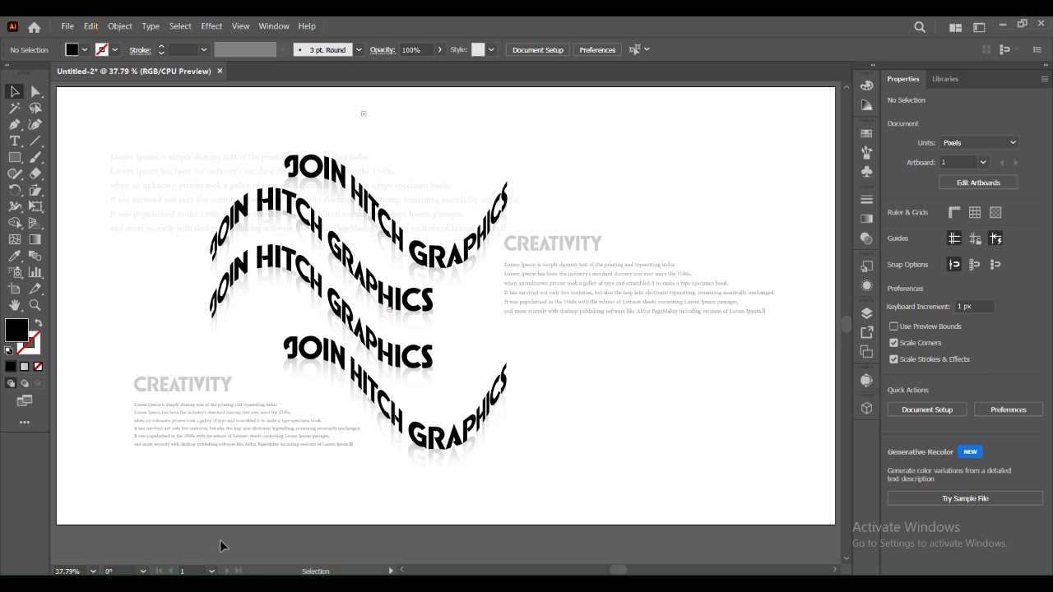
pyautogui.scroll(1, 107, 563)
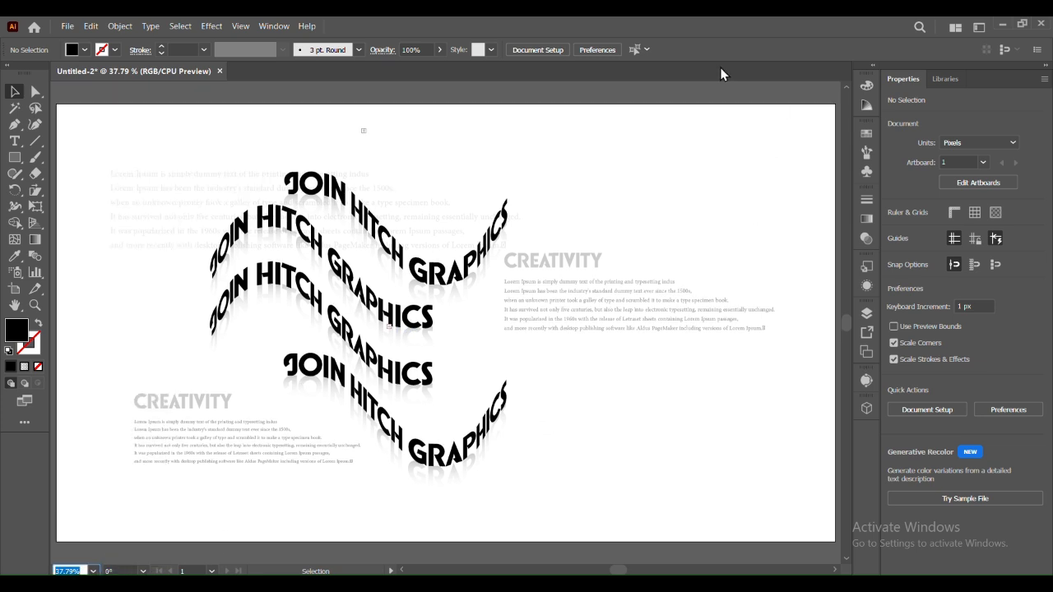